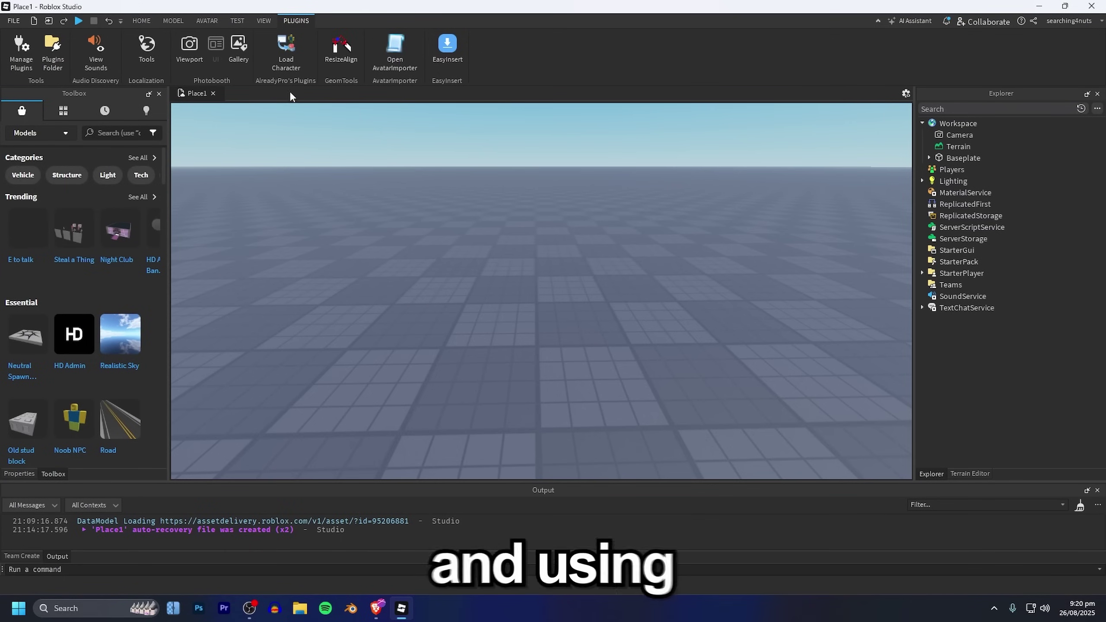
- Start the Load Character plugin and select its default username for replacement
{"action": "left_click", "coordinate": [286, 49]}
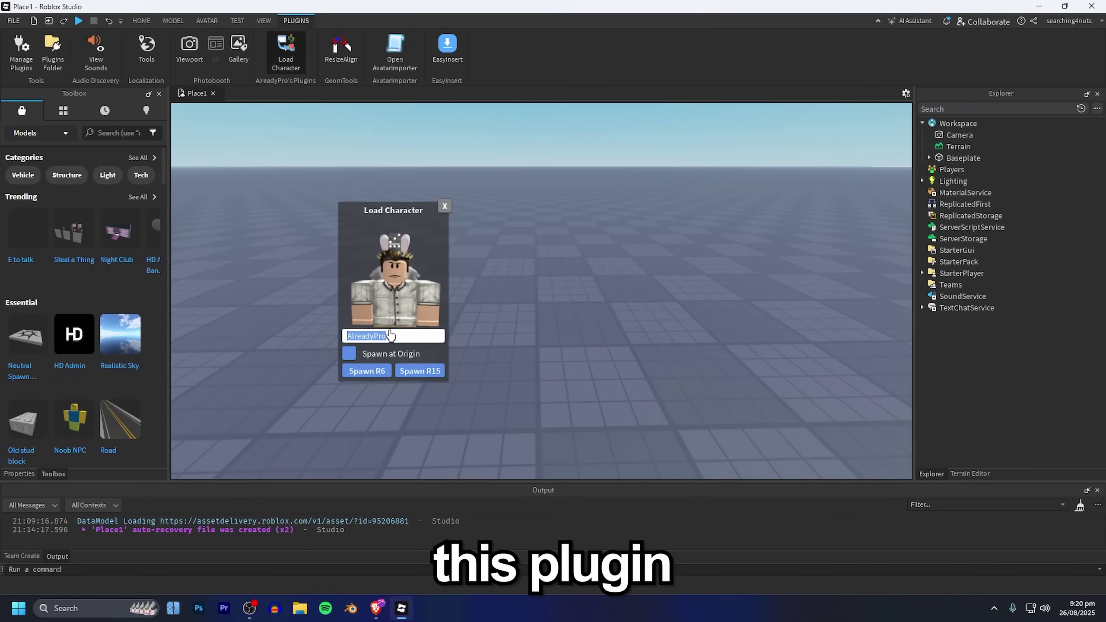
{"action": "left_click_drag", "start_coordinate": [397, 336], "coordinate": [309, 335]}
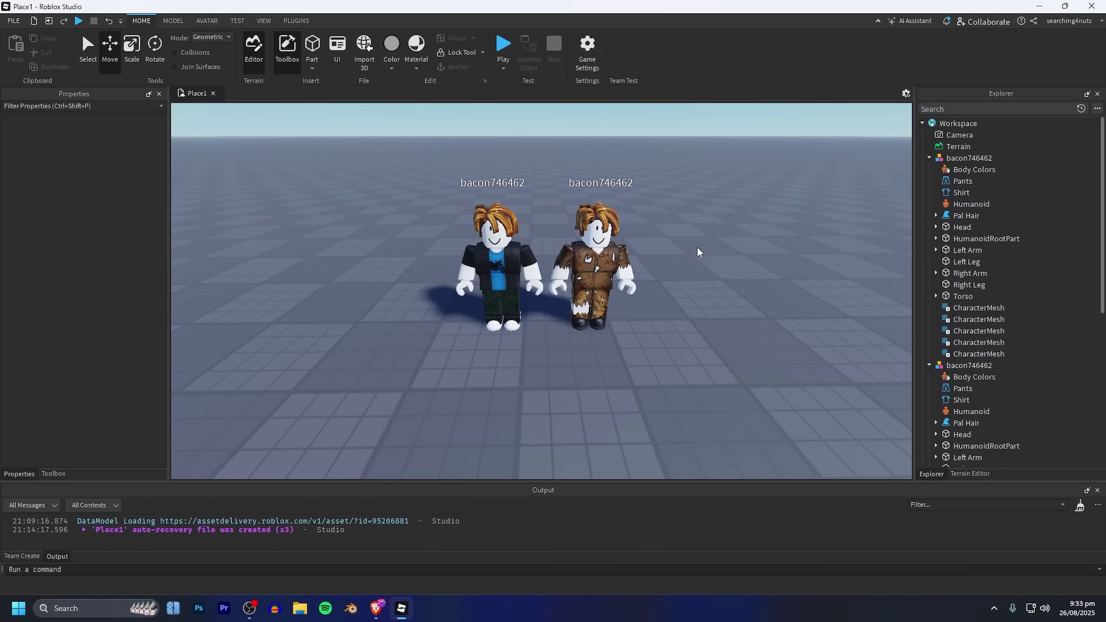
- Select both spawned characters and export them as an OBJ file named characters into CTR TUTORIAL\characters
{"action": "left_click_drag", "start_coordinate": [372, 176], "coordinate": [683, 385]}
{"action": "right_click_drag", "start_coordinate": [713, 365], "coordinate": [714, 365]}
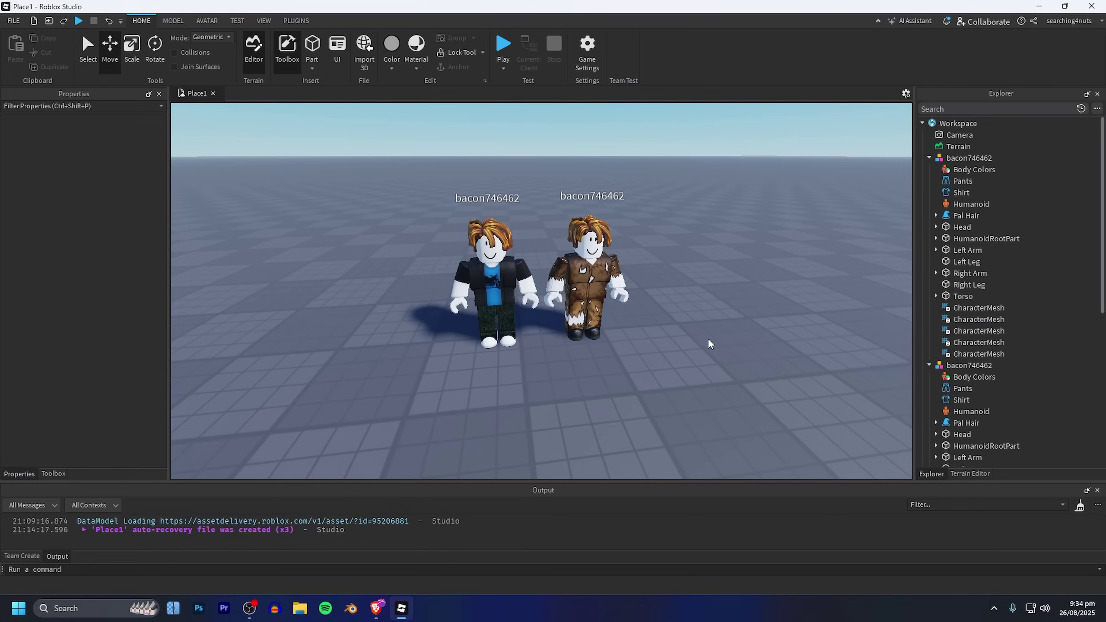
{"action": "left_click_drag", "start_coordinate": [378, 144], "coordinate": [629, 365]}
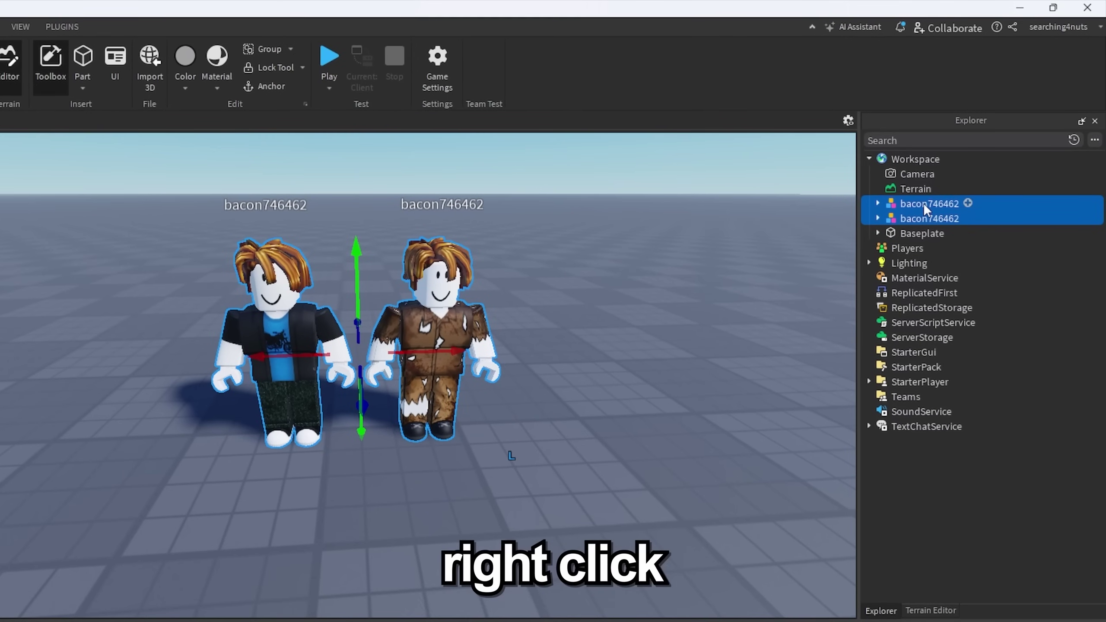
{"action": "right_click", "coordinate": [923, 202]}
{"action": "mouse_move", "coordinate": [973, 399]}
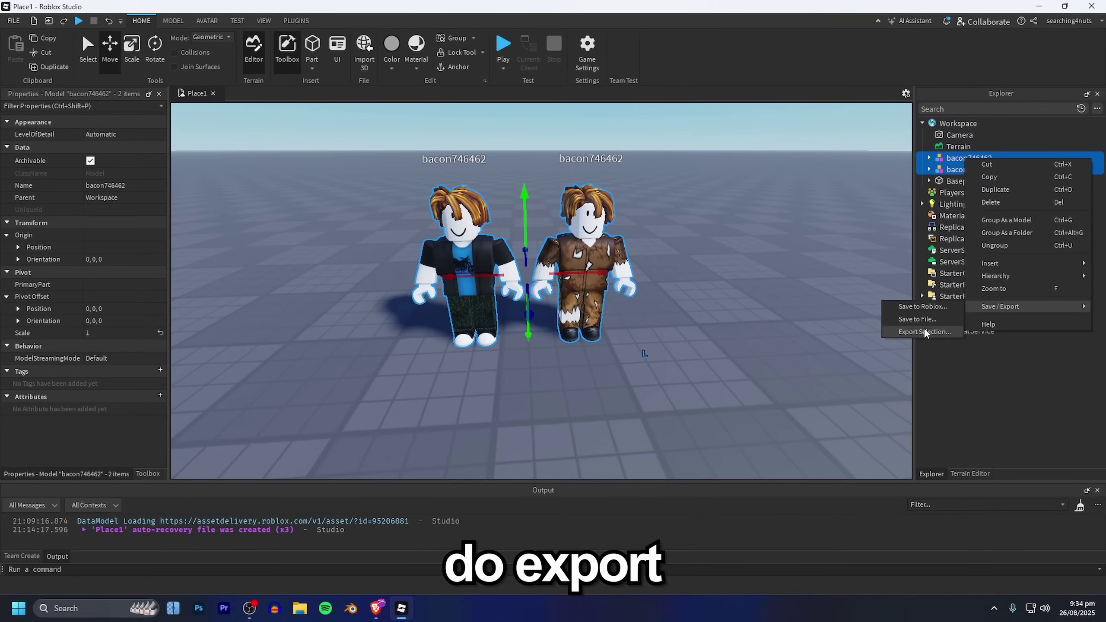
{"action": "left_click", "coordinate": [919, 331]}
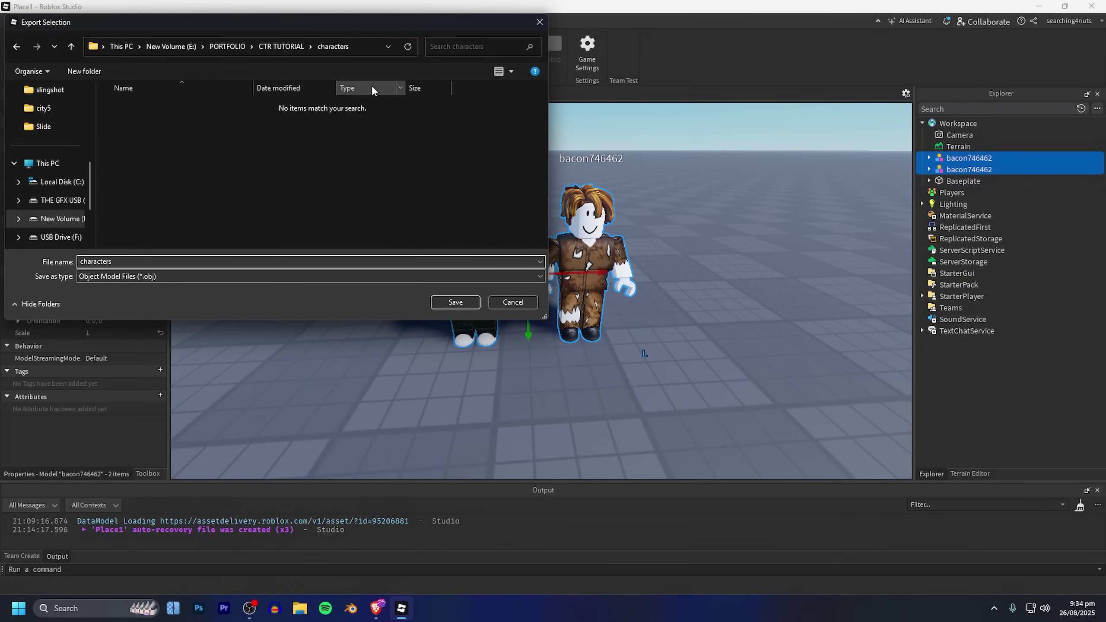
{"action": "left_click", "coordinate": [456, 302]}
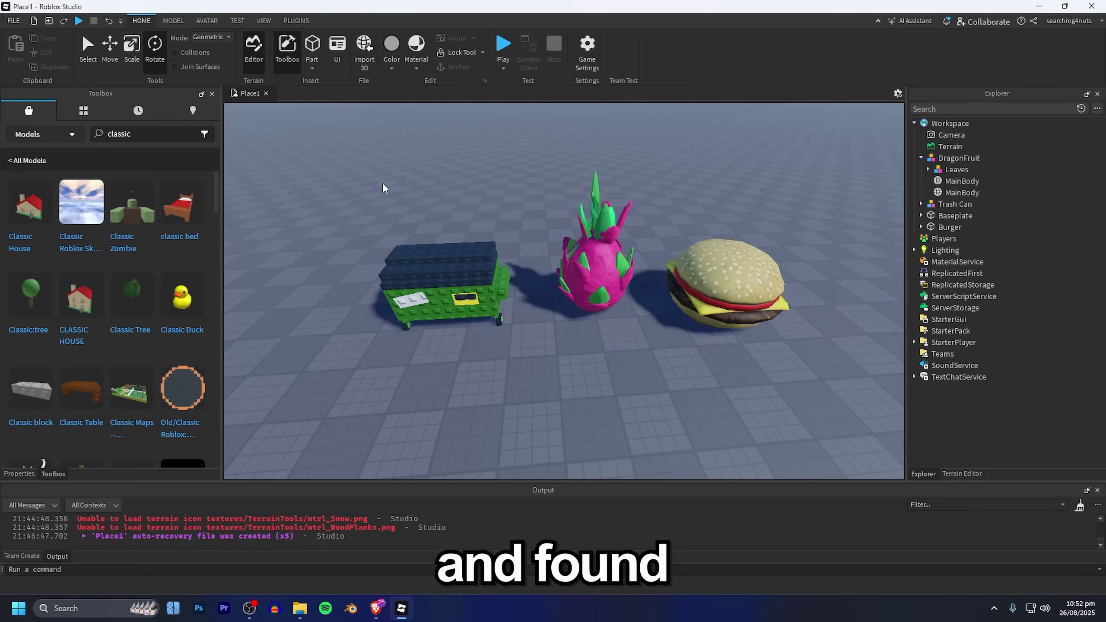
{"action": "left_click_drag", "start_coordinate": [382, 183], "coordinate": [765, 380]}
{"action": "right_click", "coordinate": [763, 376]}
{"action": "left_click", "coordinate": [719, 381]}
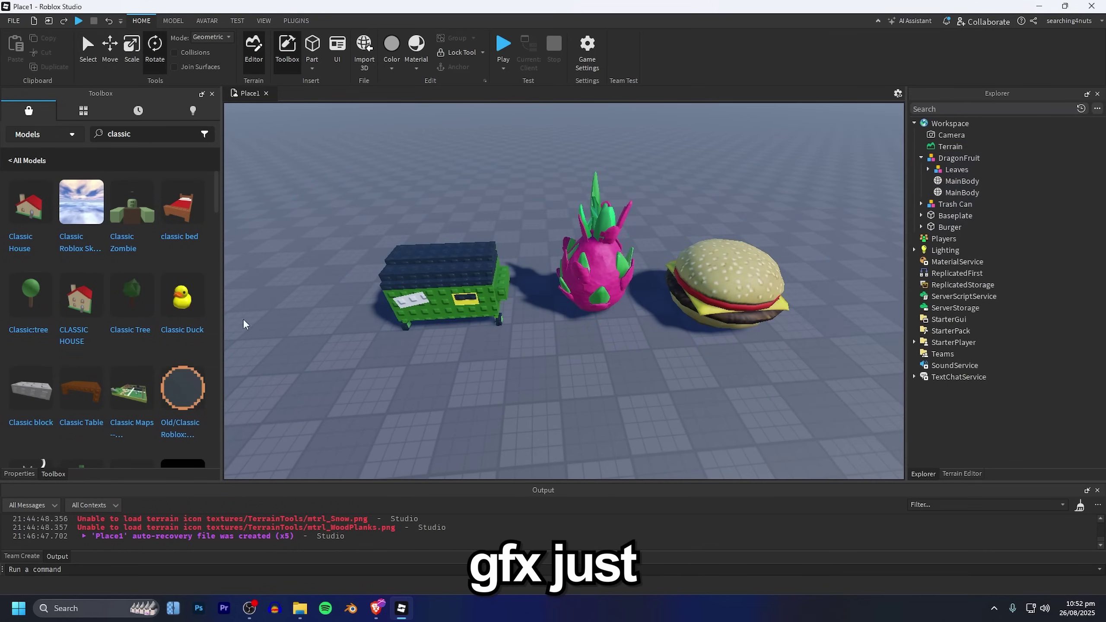
- Select the trash can, dragon fruit and burger models together and open the options for the selection
{"action": "left_click_drag", "start_coordinate": [350, 220], "coordinate": [726, 336]}
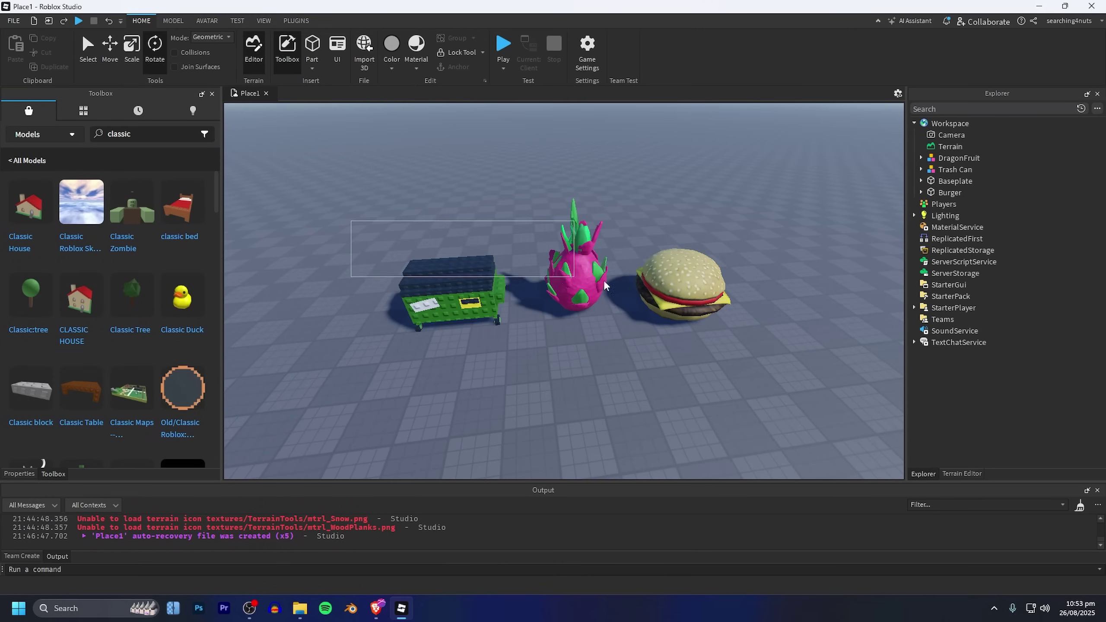
{"action": "right_click", "coordinate": [939, 163]}
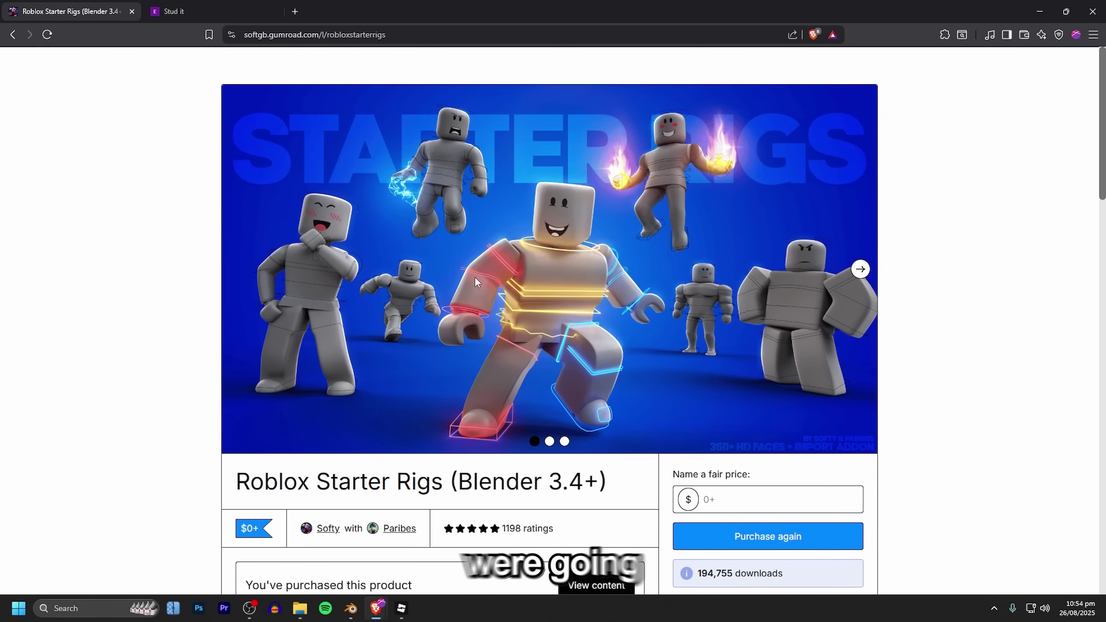
- Bring up the Stud it page on Gumroad in the browser and examine the add-on's description and key features
{"action": "left_click", "coordinate": [213, 5]}
{"action": "scroll", "coordinate": [332, 347], "scroll_direction": "up", "scroll_amount": 5}
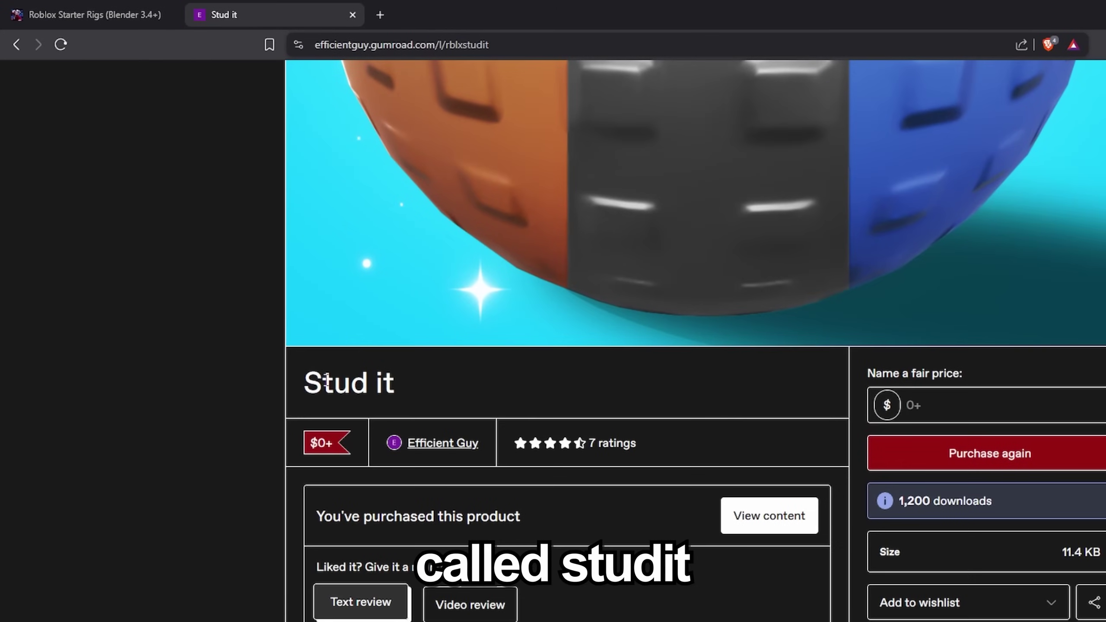
{"action": "scroll", "coordinate": [446, 393], "scroll_direction": "down", "scroll_amount": 5}
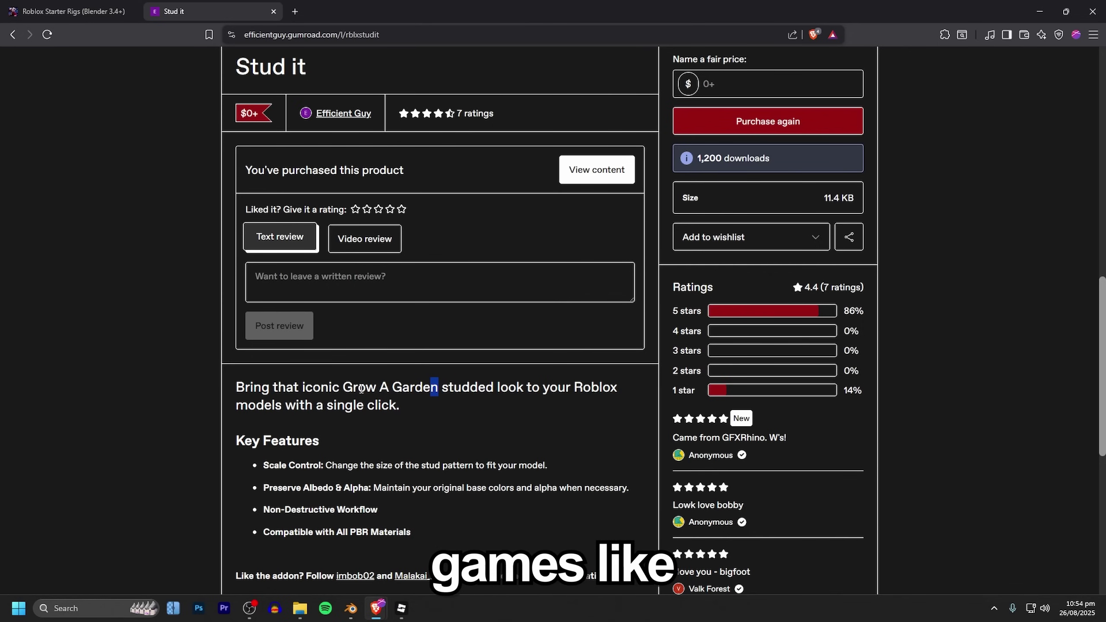
{"action": "scroll", "coordinate": [609, 293], "scroll_direction": "down", "scroll_amount": 3}
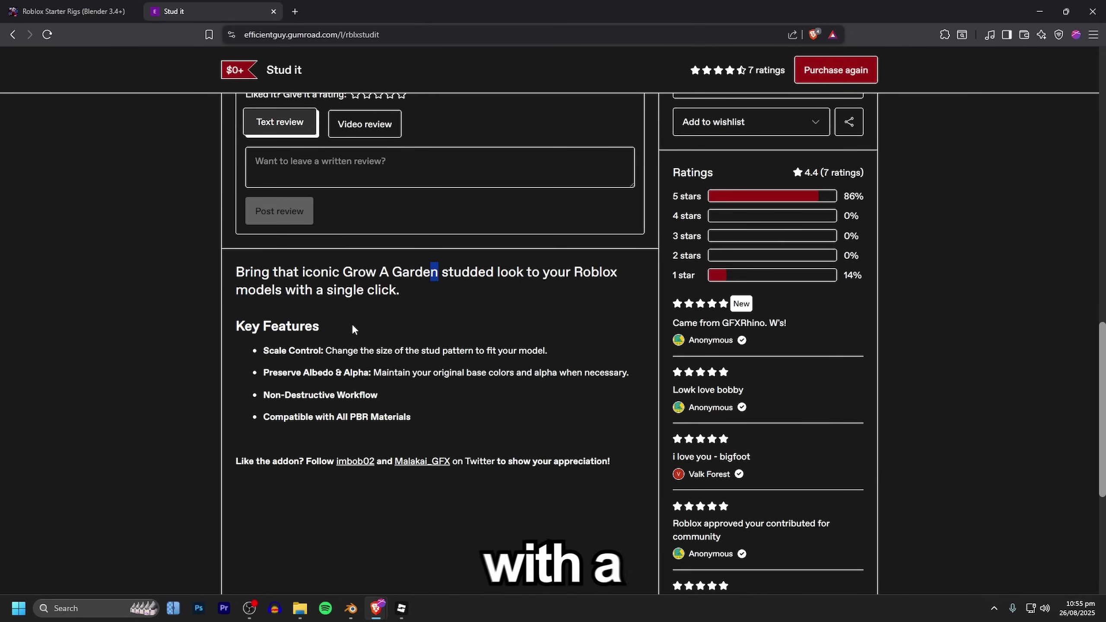
{"action": "scroll", "coordinate": [361, 328], "scroll_direction": "up", "scroll_amount": 12}
{"action": "scroll", "coordinate": [770, 432], "scroll_direction": "down", "scroll_amount": 4}
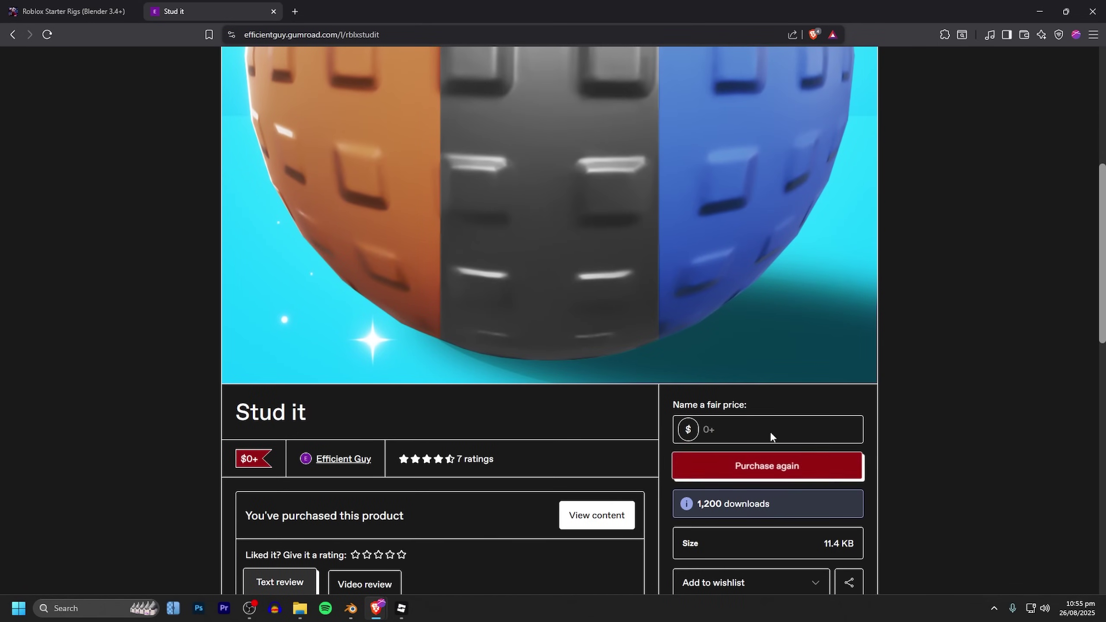
- Order the Stud it add-on at a price of $0 and bring up the Roblox Starter Rigs download page
{"action": "type", "text": "0"}
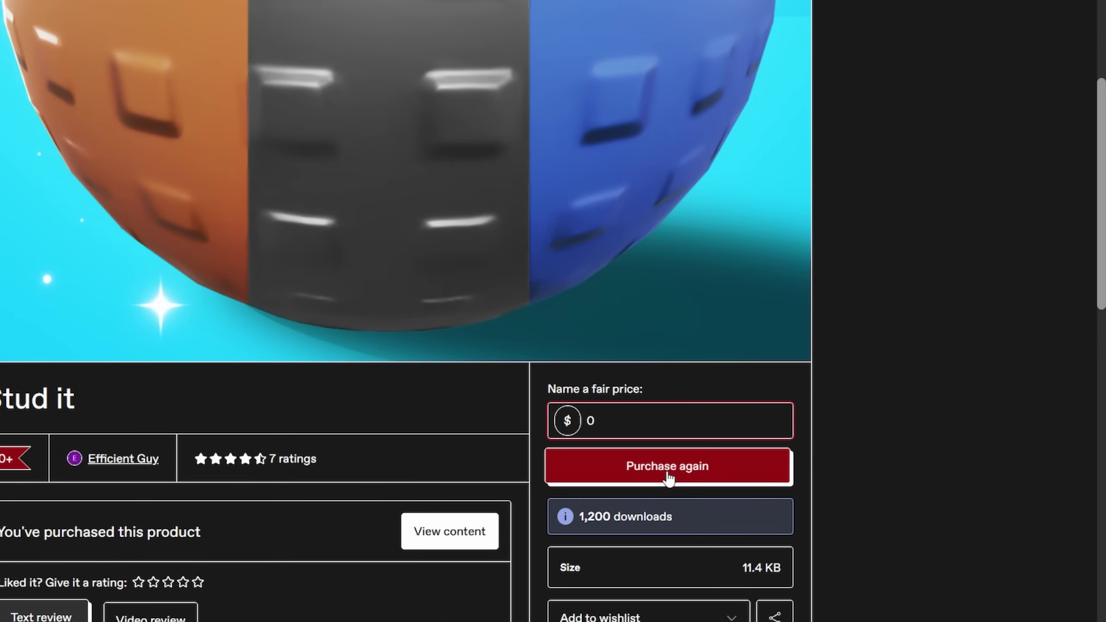
{"action": "left_click", "coordinate": [669, 477]}
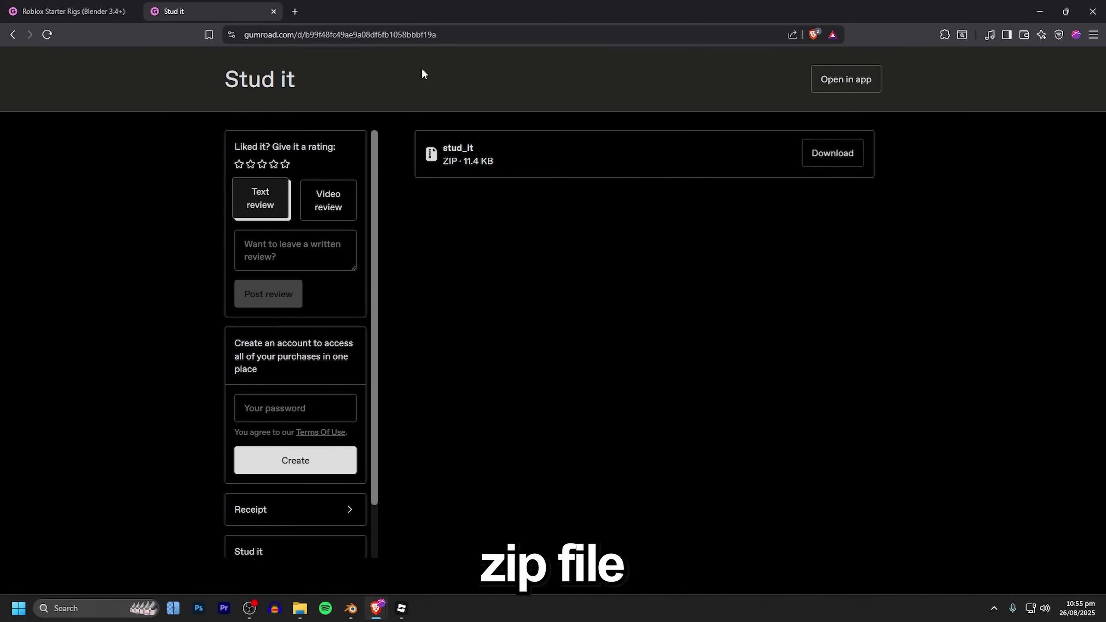
{"action": "left_click", "coordinate": [61, 11]}
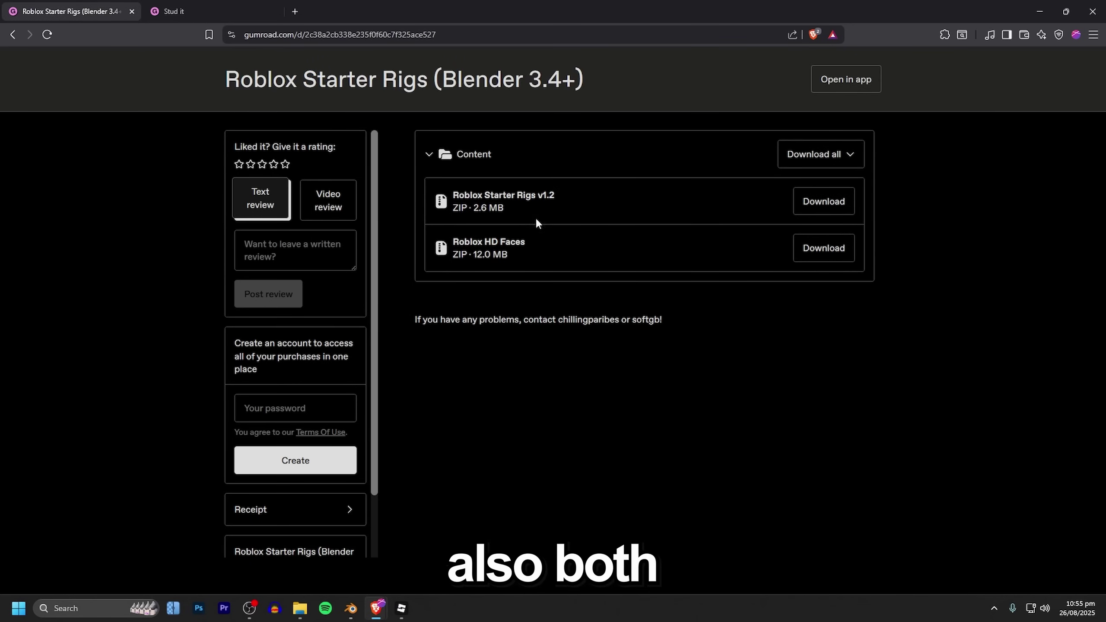
{"action": "left_click_drag", "start_coordinate": [227, 79], "coordinate": [453, 86]}
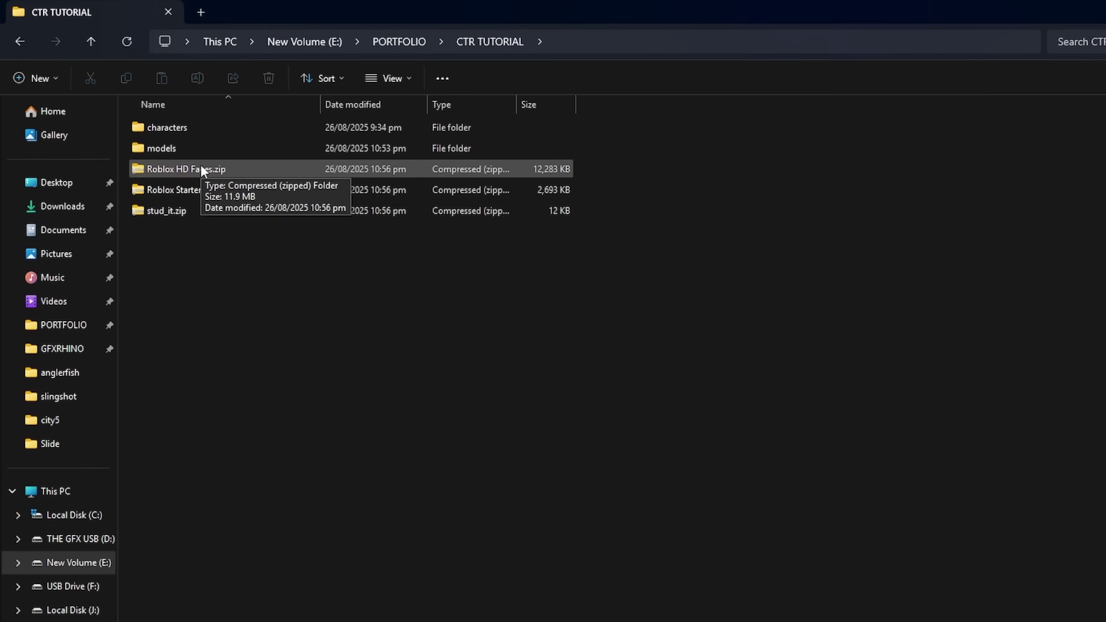
- Extract Roblox HD Faces.zip within the CTR TUTORIAL folder in File Explorer
{"action": "right_click", "coordinate": [153, 135]}
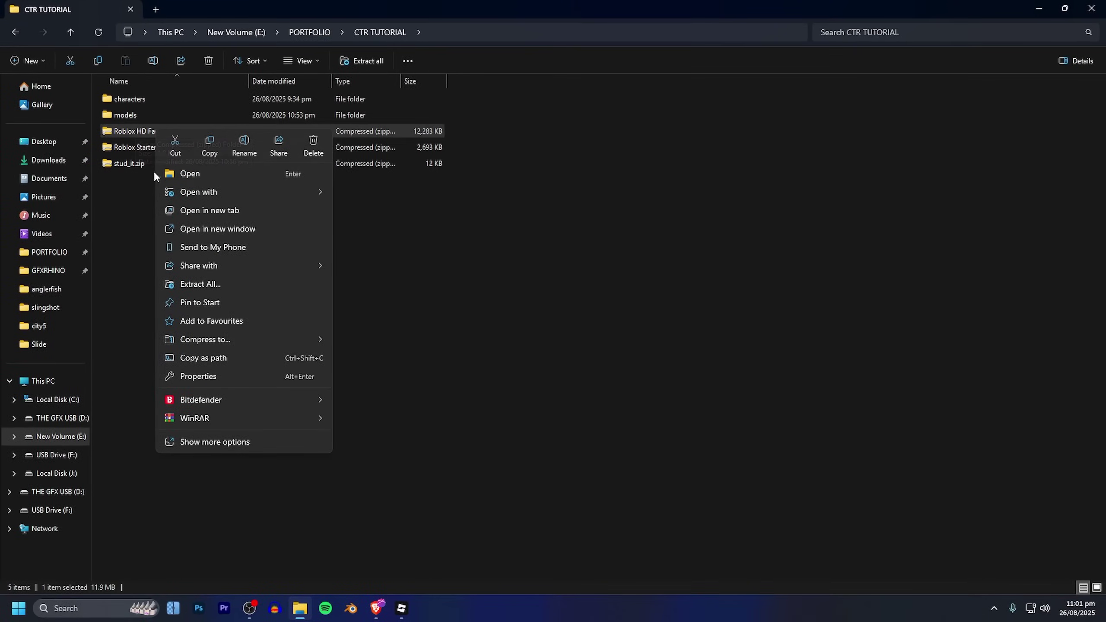
{"action": "left_click", "coordinate": [214, 286]}
{"action": "key", "text": "Return"}
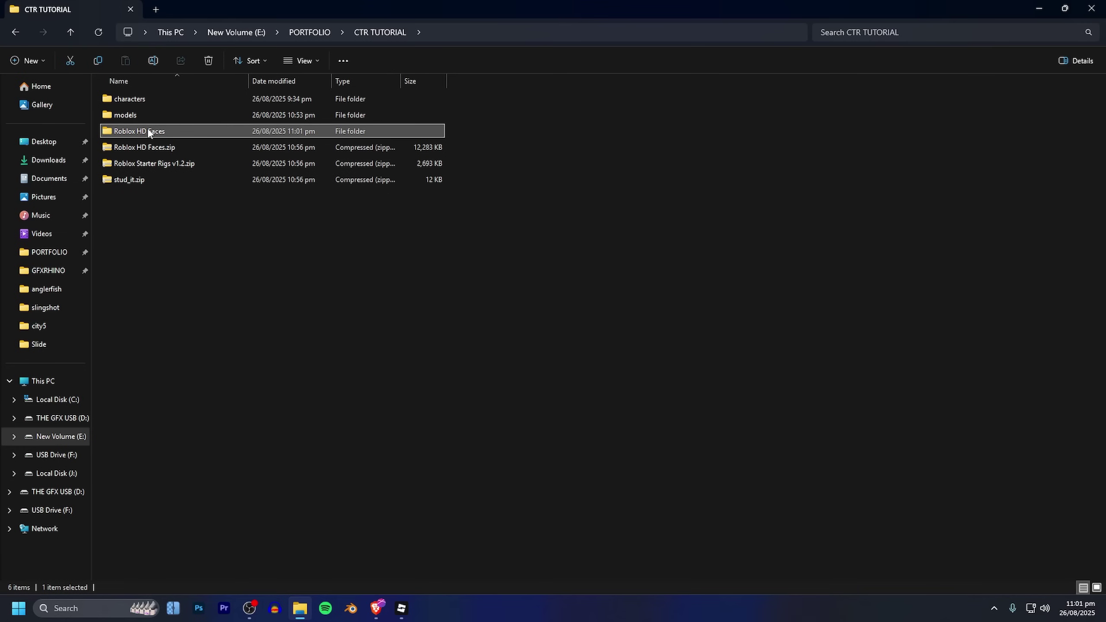
- Open the nested Roblox HD Faces folder and look through the face images
{"action": "double_click", "coordinate": [148, 132]}
{"action": "double_click", "coordinate": [139, 99]}
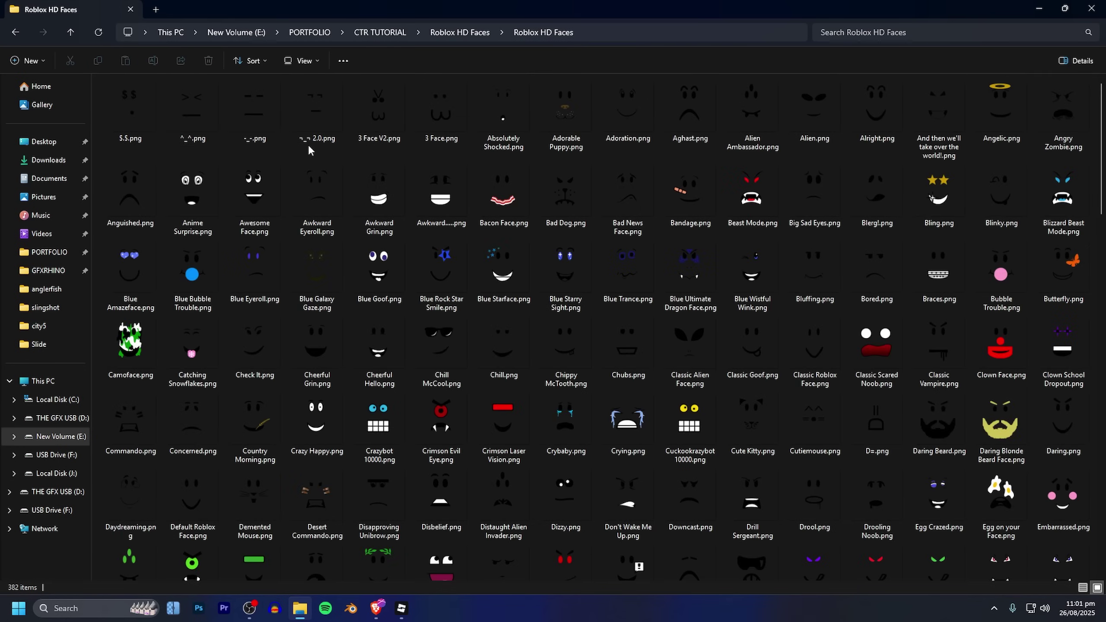
{"action": "scroll", "coordinate": [310, 146], "scroll_direction": "down", "scroll_amount": 10}
{"action": "scroll", "coordinate": [406, 225], "scroll_direction": "up", "scroll_amount": 10}
{"action": "scroll", "coordinate": [617, 207], "scroll_direction": "down", "scroll_amount": 20}
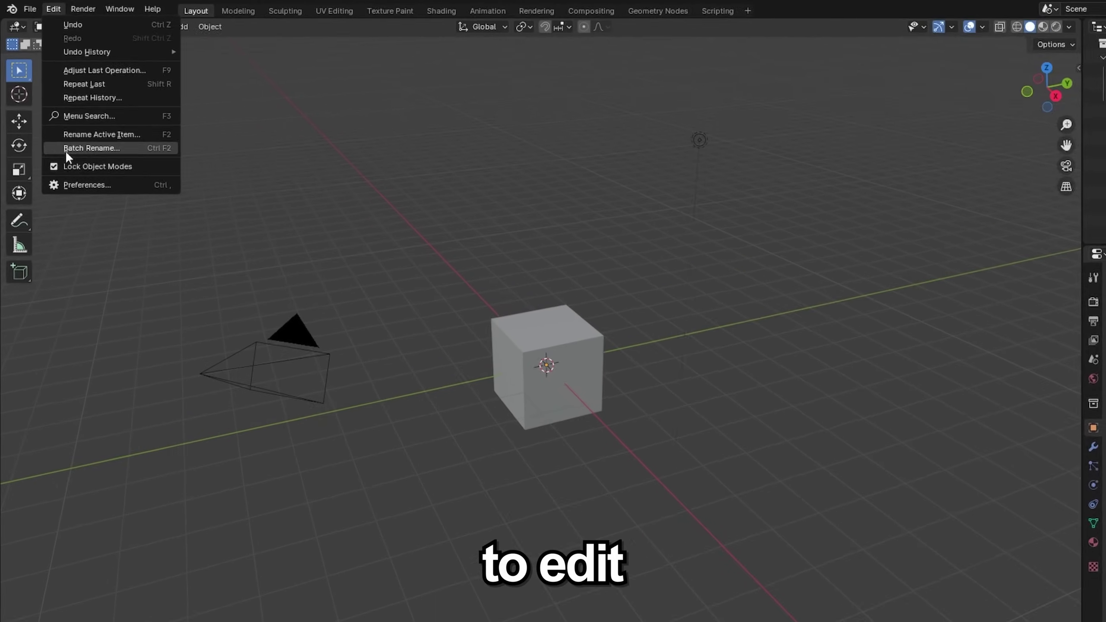
- In Blender's preferences, install the add-on from Roblox Starter Rigs v1.2.zip and enable it
{"action": "left_click", "coordinate": [87, 185]}
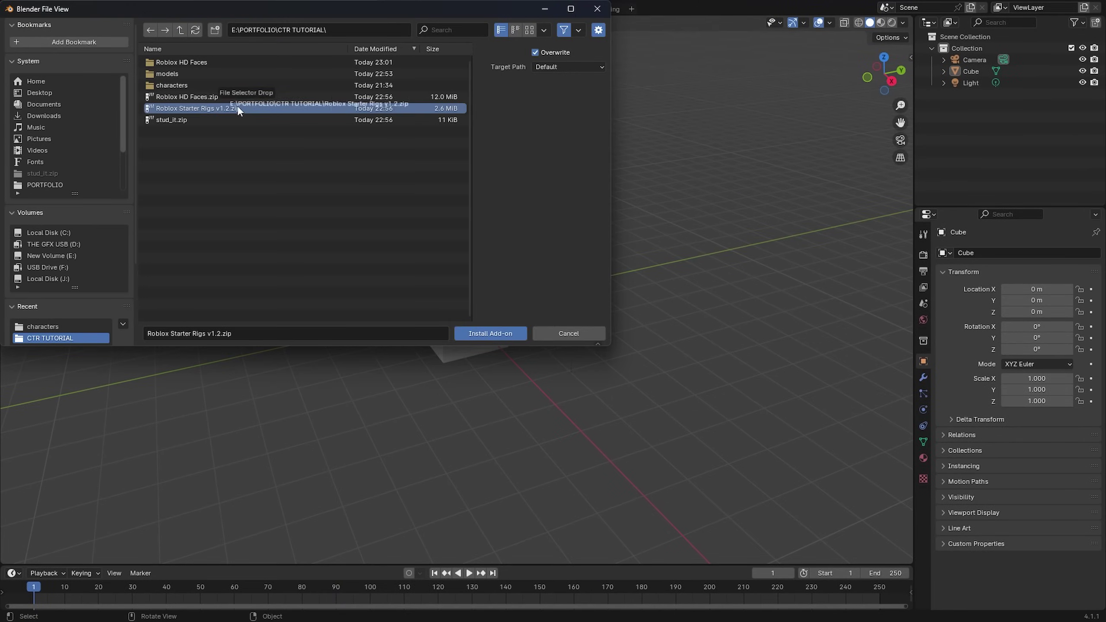
{"action": "left_click_drag", "start_coordinate": [238, 106], "coordinate": [272, 126]}
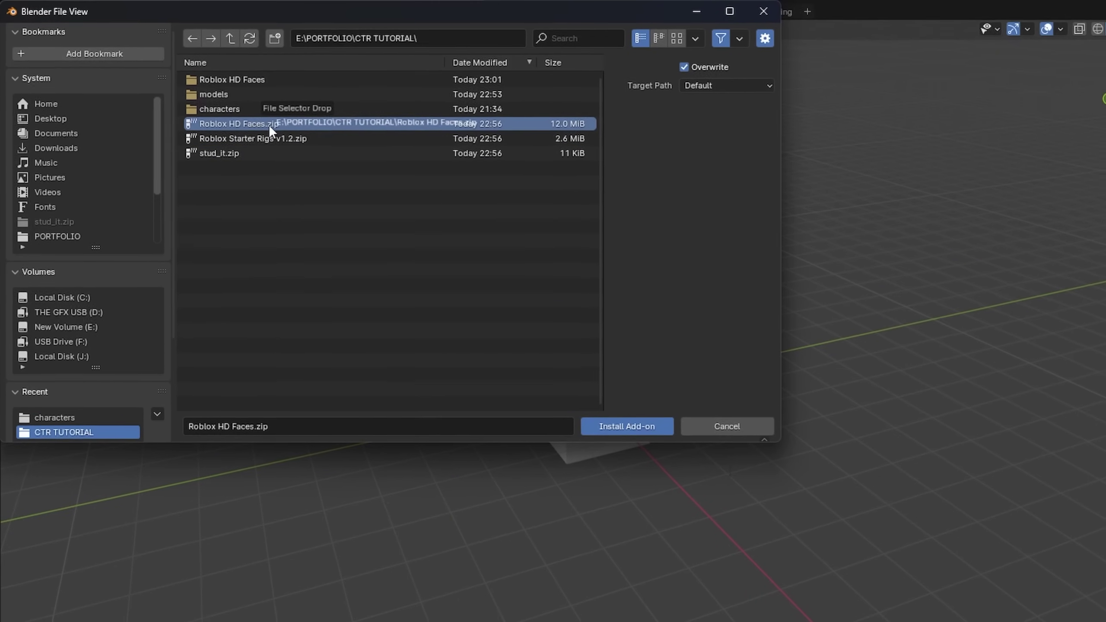
{"action": "left_click_drag", "start_coordinate": [262, 137], "coordinate": [276, 140]}
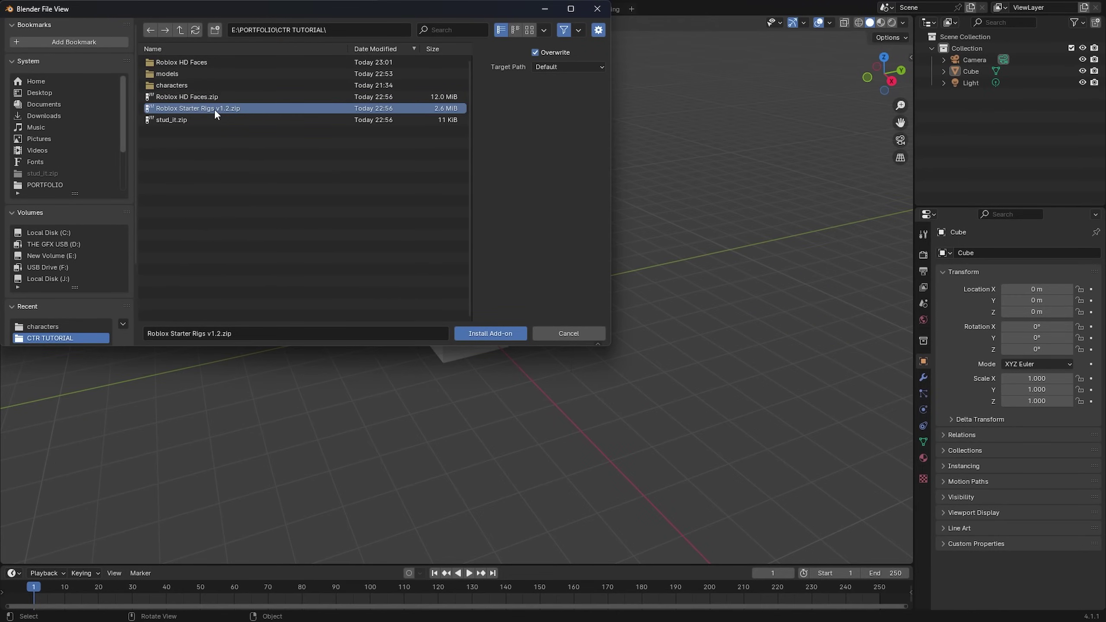
{"action": "double_click", "coordinate": [225, 107]}
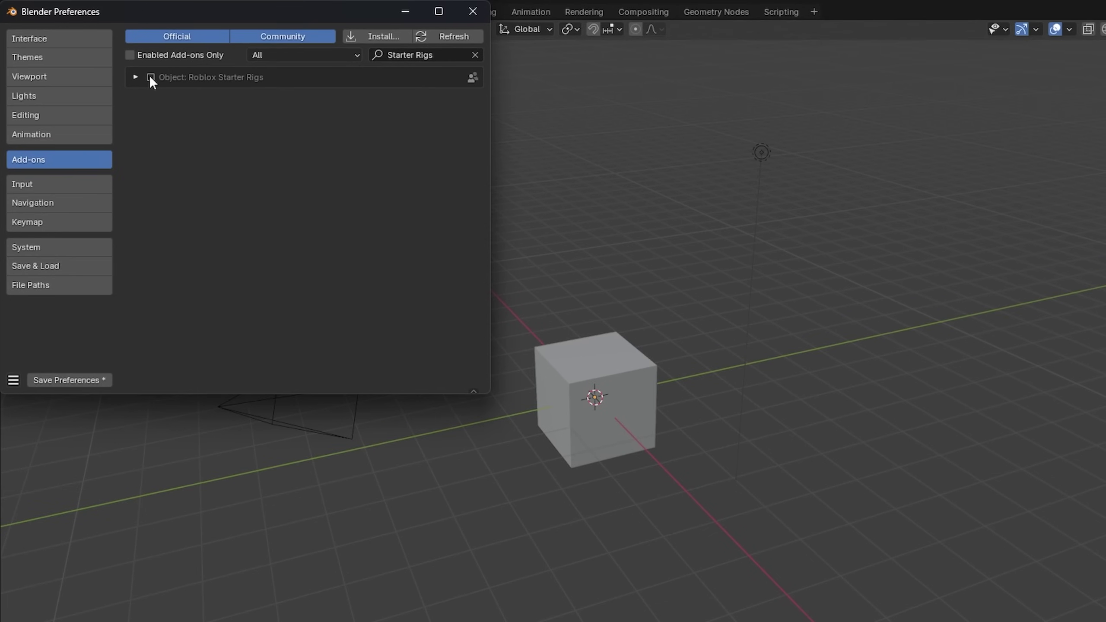
{"action": "left_click", "coordinate": [116, 60]}
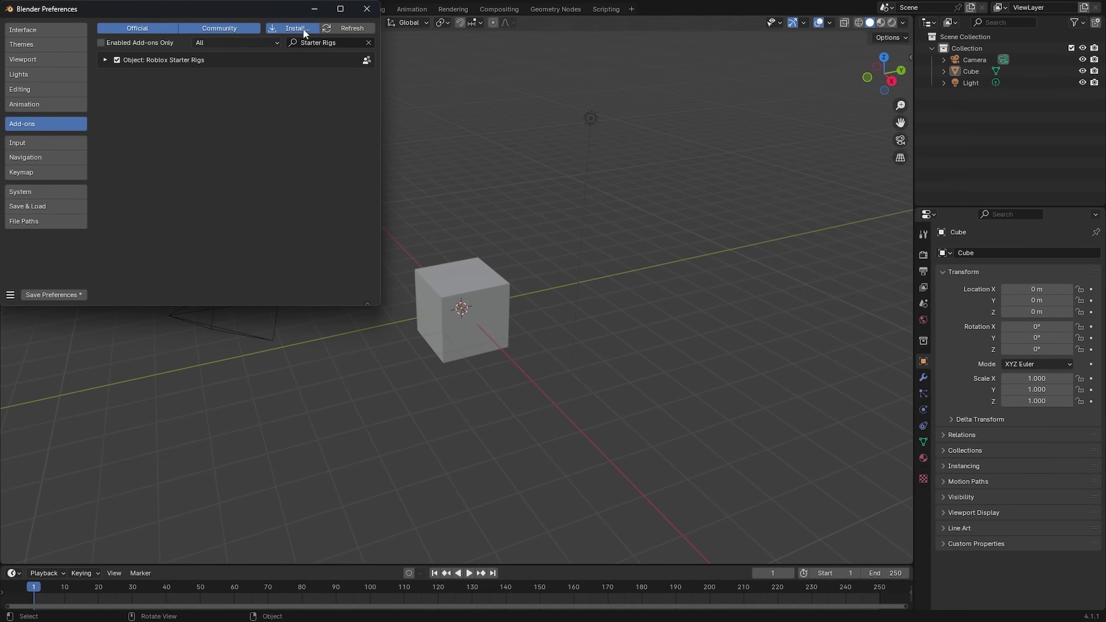
- Install the Stud It! add-on from stud_it.zip and enable it
{"action": "left_click", "coordinate": [379, 36]}
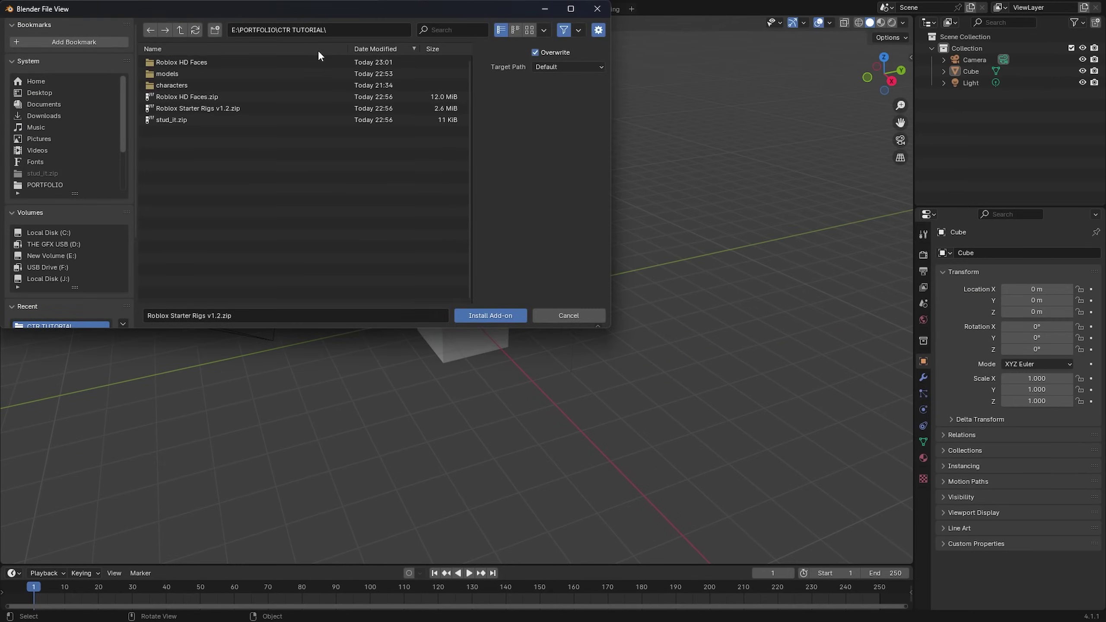
{"action": "left_click", "coordinate": [191, 120]}
{"action": "double_click", "coordinate": [191, 120]}
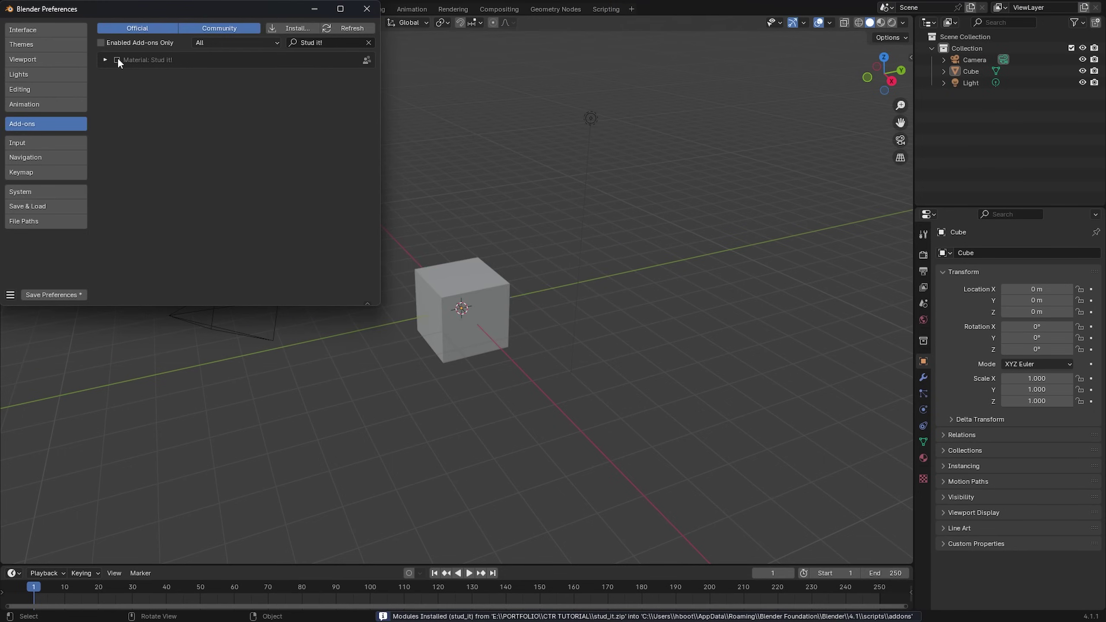
{"action": "left_click", "coordinate": [117, 59]}
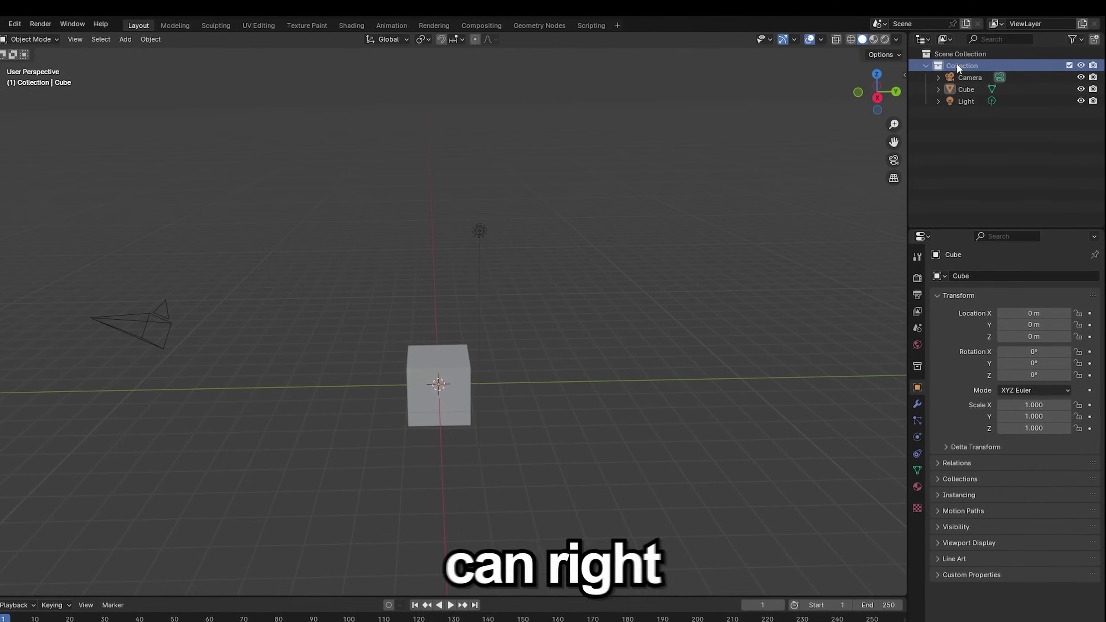
- Delete the default collection together with its camera, cube and light
{"action": "right_click", "coordinate": [958, 64]}
{"action": "left_click", "coordinate": [865, 109]}
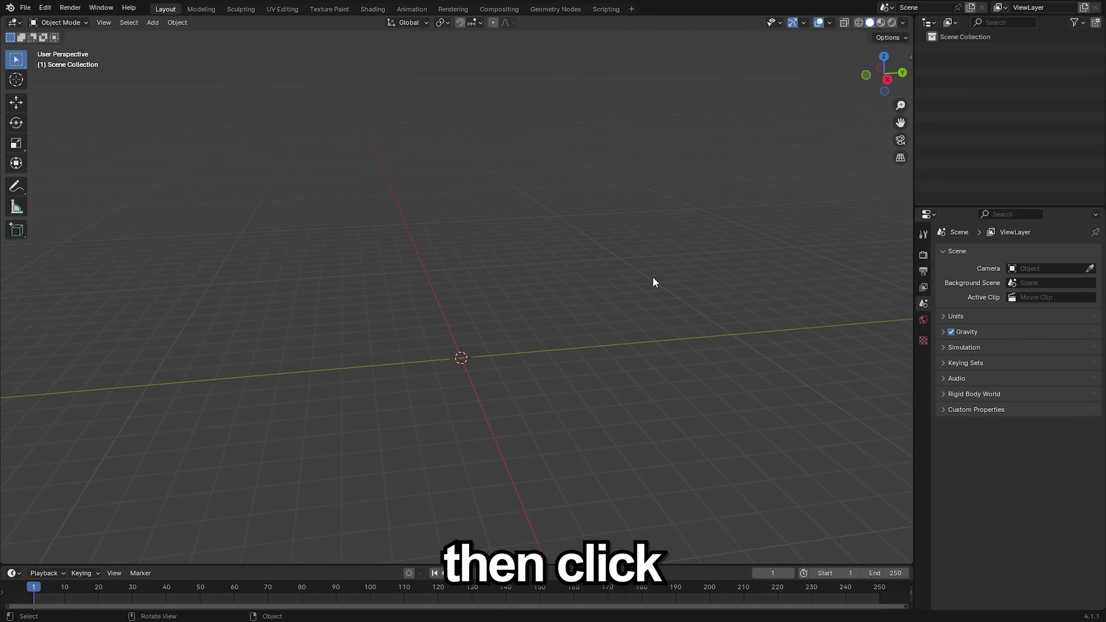
- Add the Starter Man Rig to the empty scene using the Starter Rigs add-on
{"action": "key", "text": "n"}
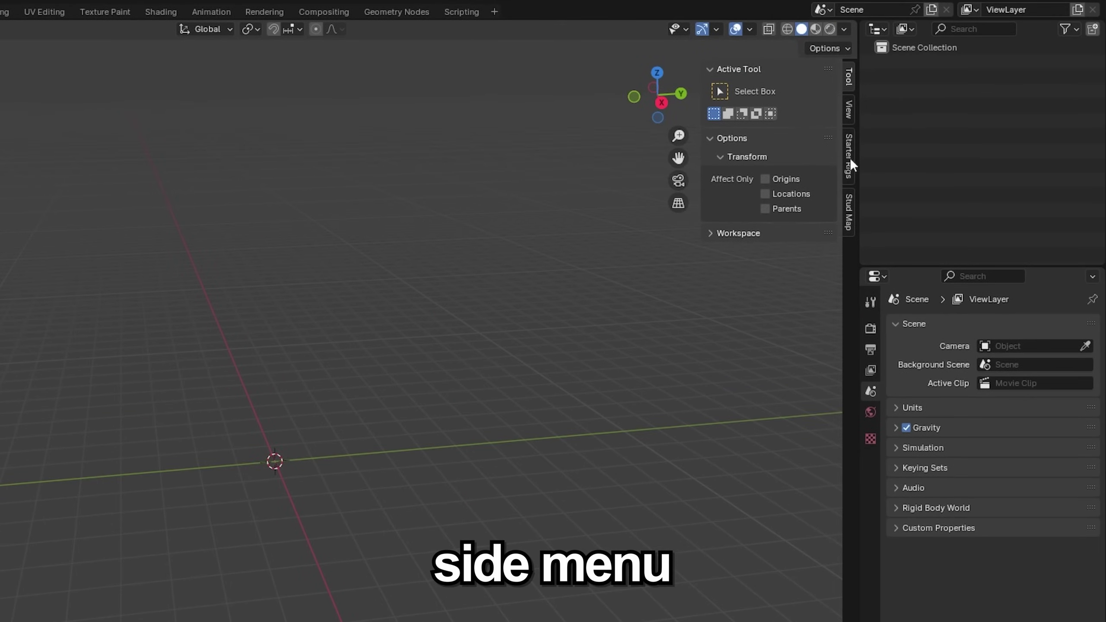
{"action": "left_click", "coordinate": [850, 160]}
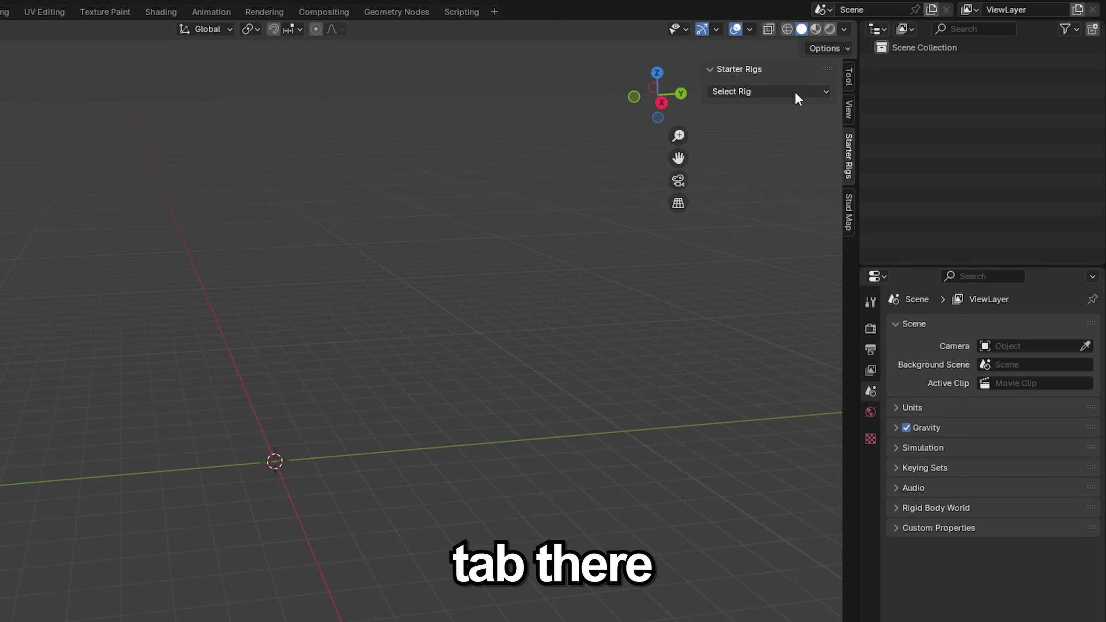
{"action": "left_click", "coordinate": [776, 91]}
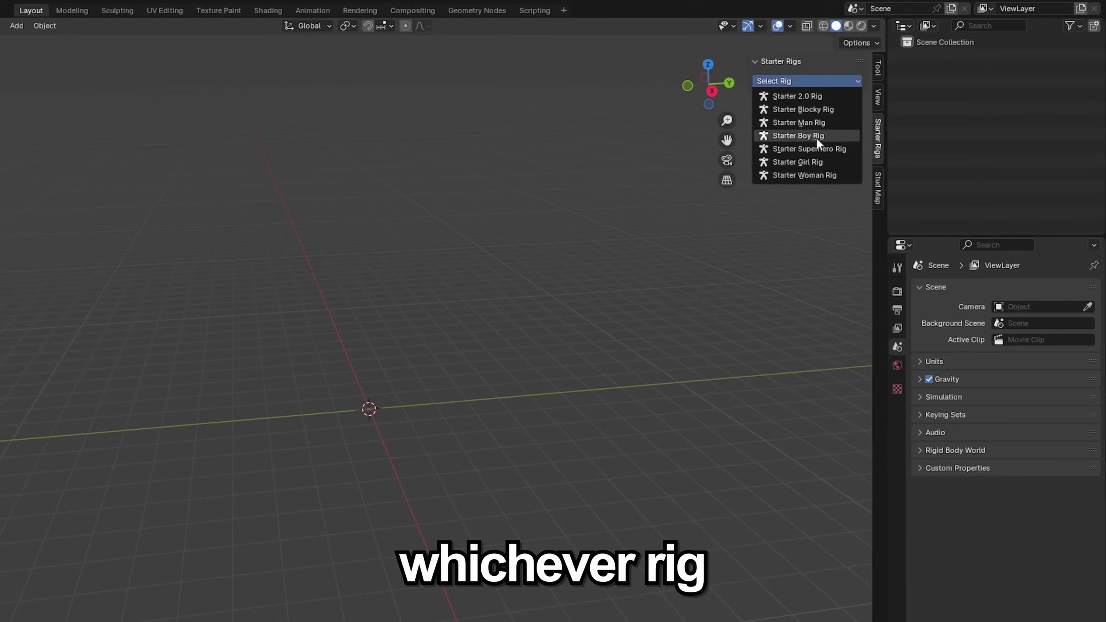
{"action": "left_click", "coordinate": [798, 123]}
- Import characters.obj from the CTR TUTORIAL characters folder as a Wavefront OBJ with Split By Group enabled
{"action": "left_click", "coordinate": [24, 8]}
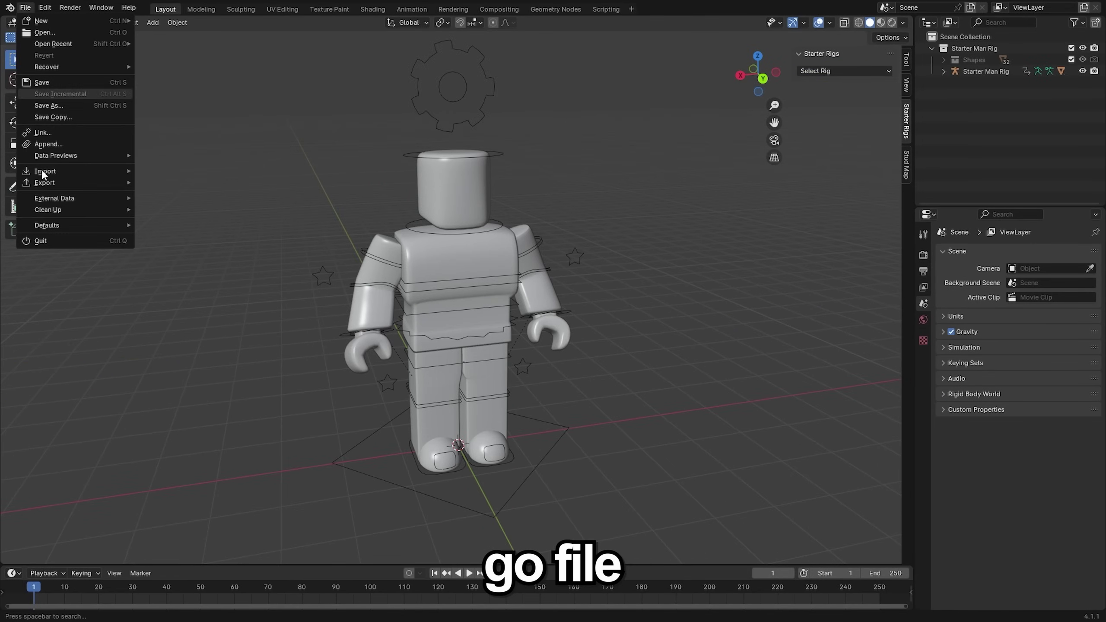
{"action": "mouse_move", "coordinate": [44, 173]}
{"action": "left_click", "coordinate": [190, 214]}
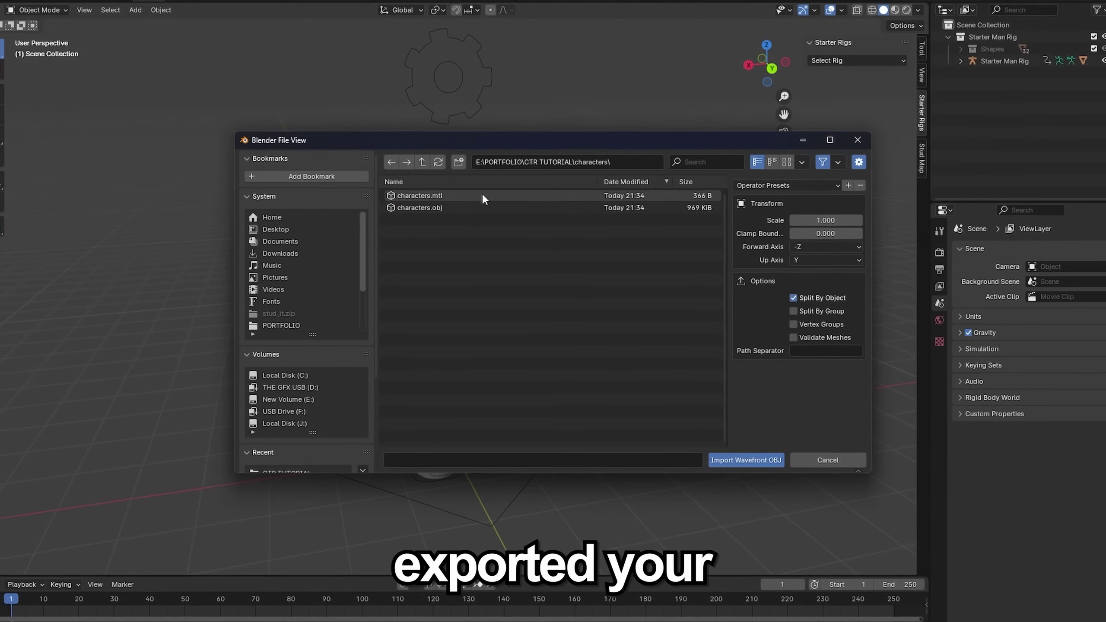
{"action": "left_click", "coordinate": [438, 212]}
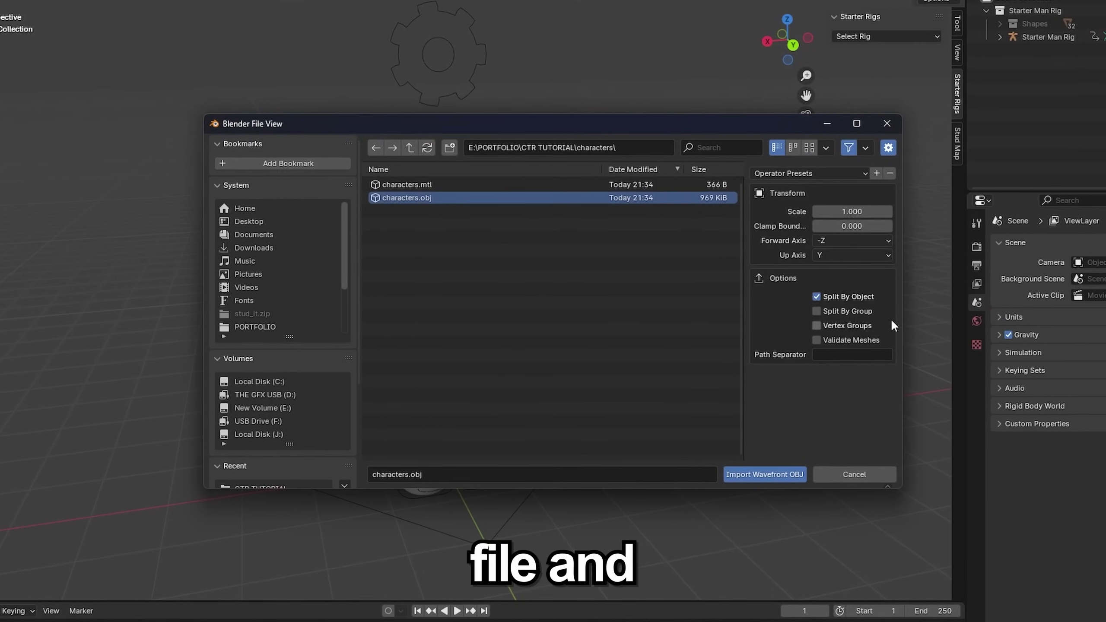
{"action": "left_click", "coordinate": [845, 310]}
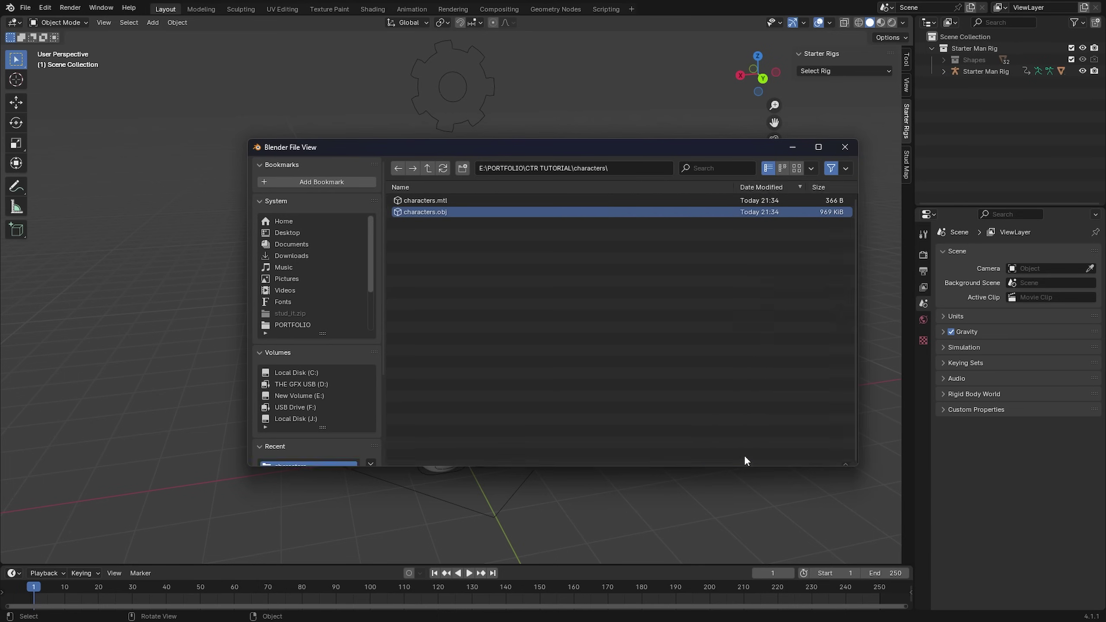
{"action": "left_click", "coordinate": [783, 488]}
{"action": "scroll", "coordinate": [521, 312], "scroll_direction": "down", "scroll_amount": 3}
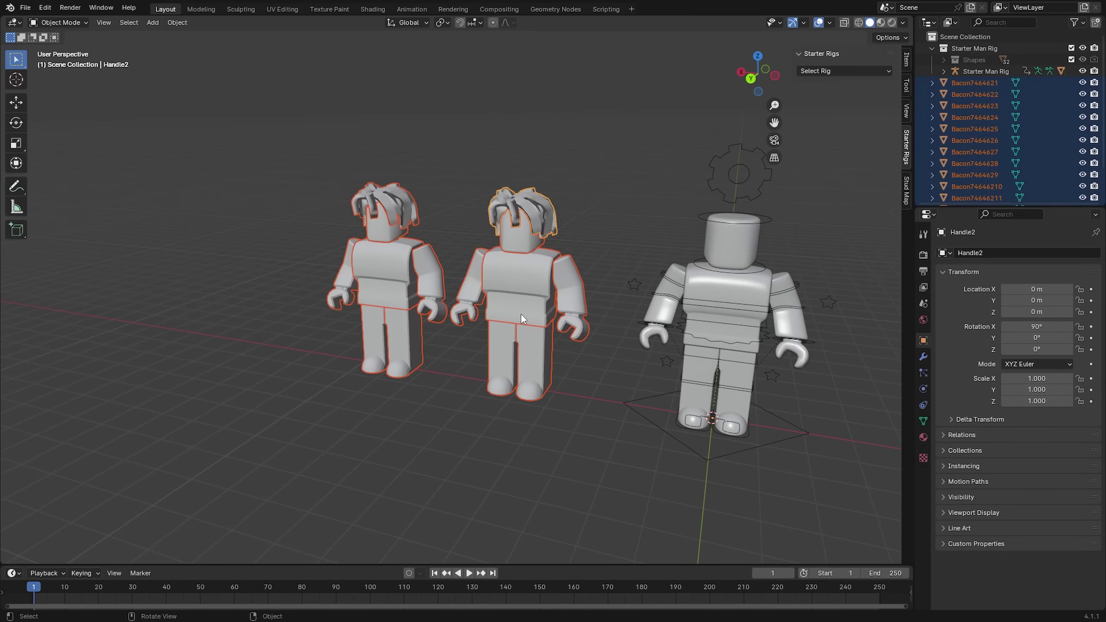
- Deselect the imported characters and switch the viewport shading to Material Preview
{"action": "middle_click_drag", "start_coordinate": [522, 318], "coordinate": [185, 120]}
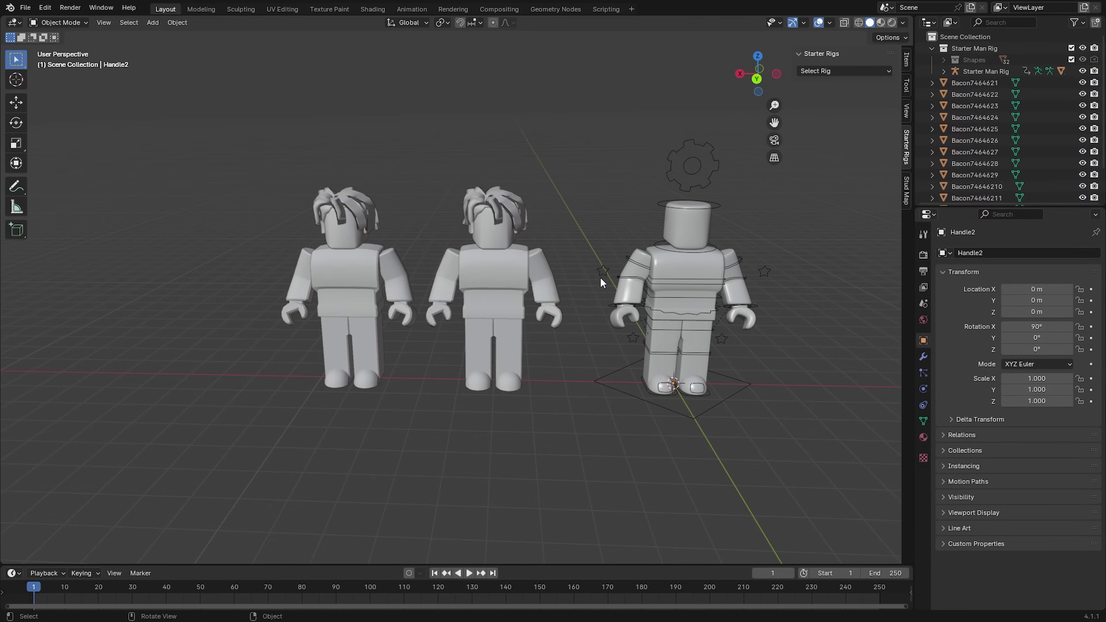
{"action": "left_click", "coordinate": [881, 22]}
{"action": "middle_click_drag", "start_coordinate": [644, 184], "coordinate": [596, 202]}
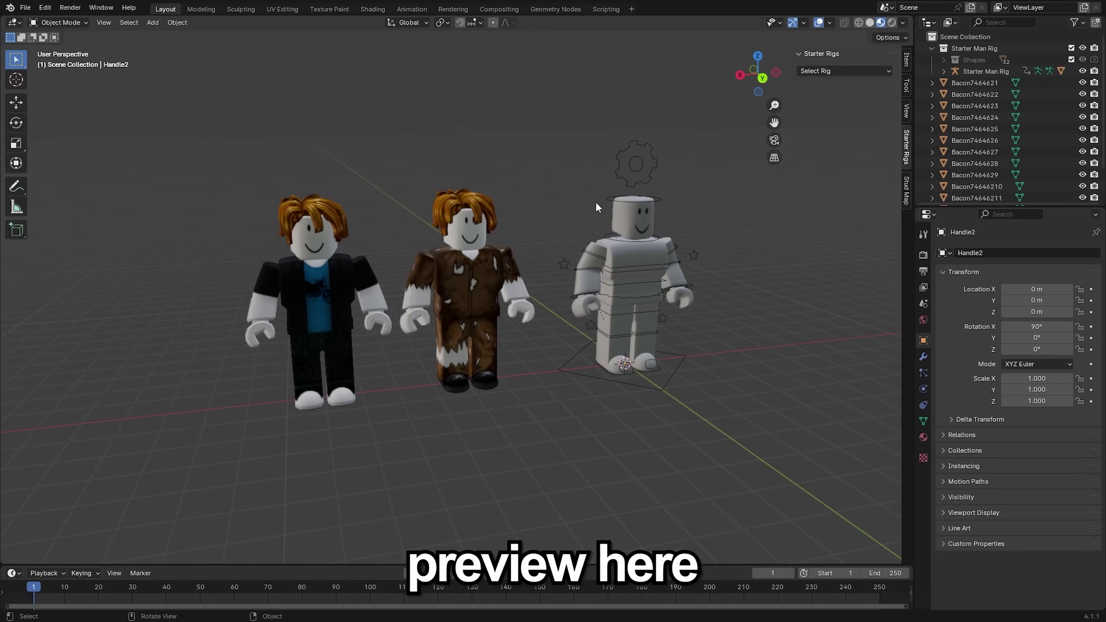
{"action": "middle_click_drag", "start_coordinate": [550, 283], "coordinate": [620, 289]}
- Select all parts of both imported bacon characters and set their origins to geometry
{"action": "left_click_drag", "start_coordinate": [153, 128], "coordinate": [480, 451]}
{"action": "right_click", "coordinate": [425, 266]}
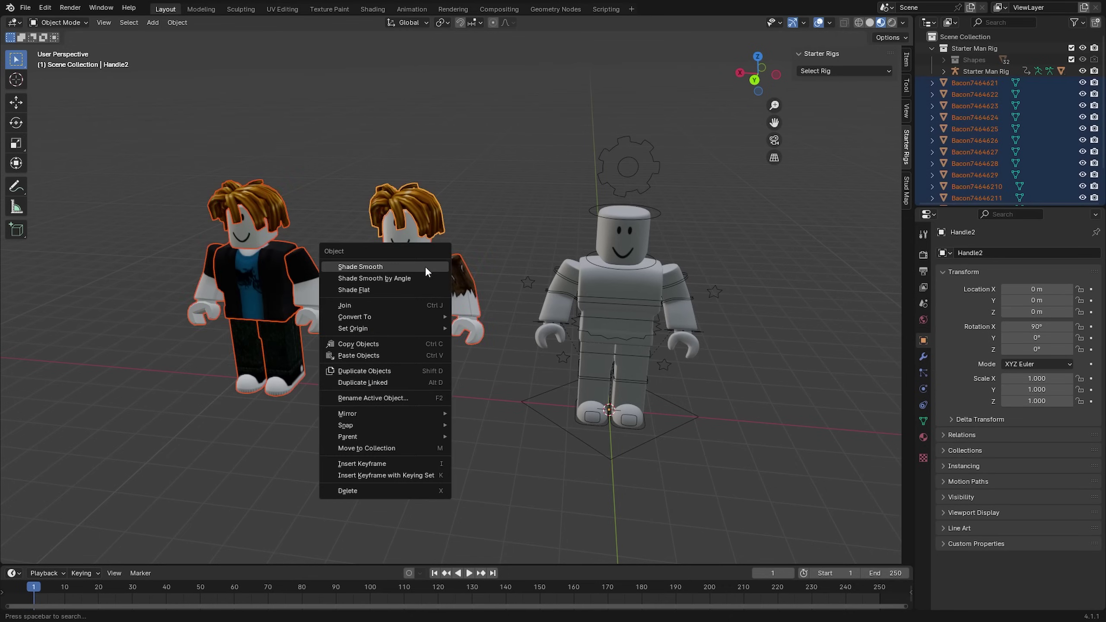
{"action": "mouse_move", "coordinate": [389, 331]}
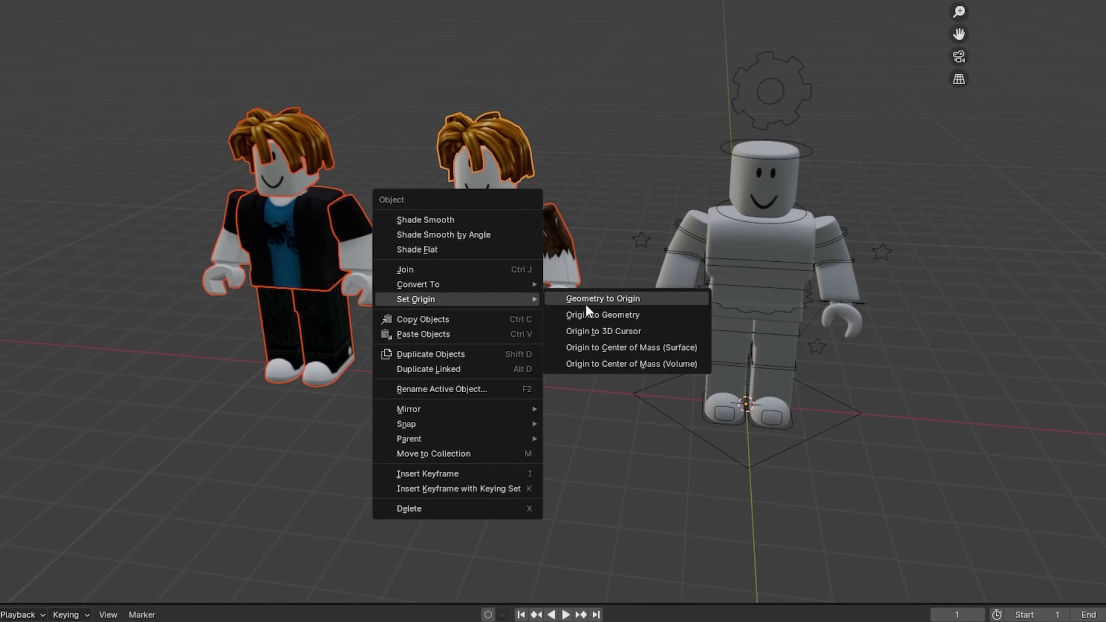
{"action": "left_click", "coordinate": [604, 315]}
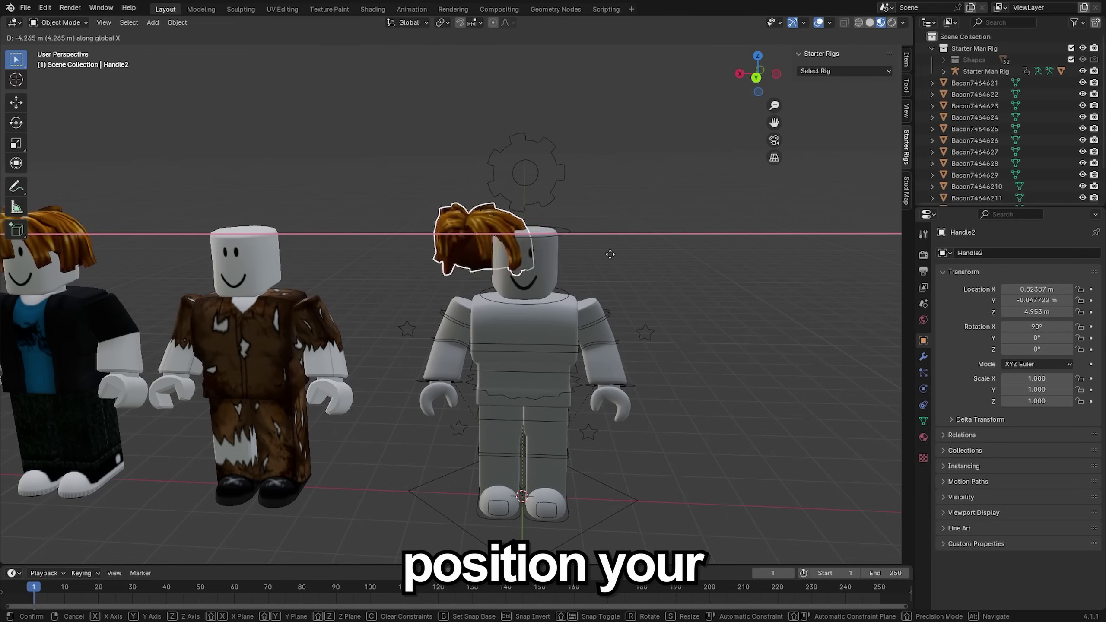
- From the back orthographic view, move the Handle2 hair along the X axis onto the starter rig's head
{"action": "left_click", "coordinate": [757, 78]}
{"action": "key", "text": "g"}
{"action": "key", "text": "x"}
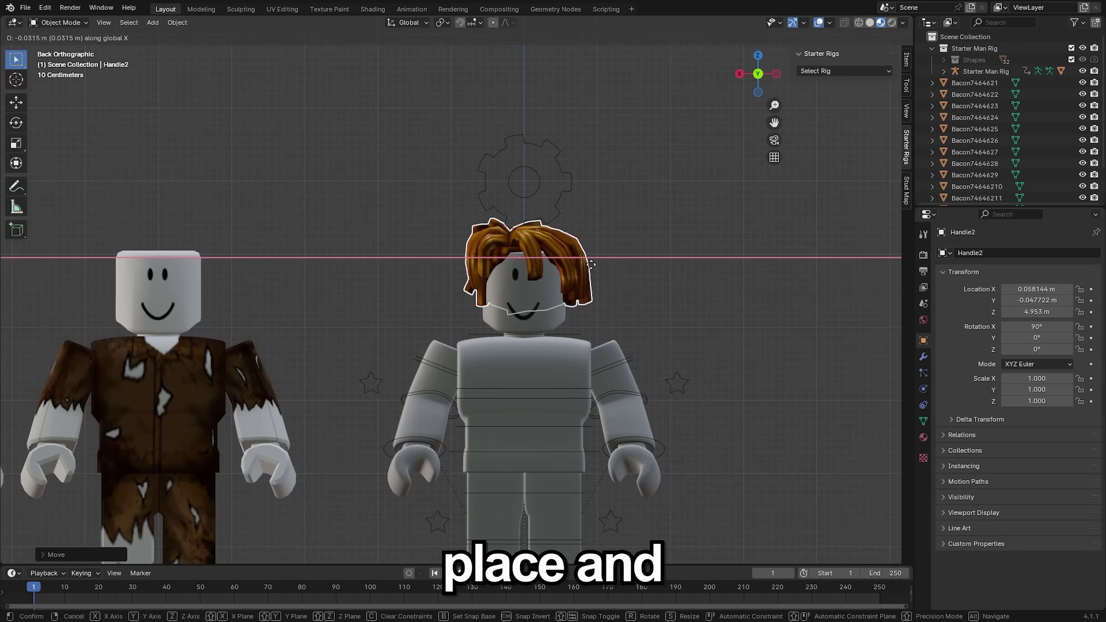
{"action": "left_click", "coordinate": [593, 268]}
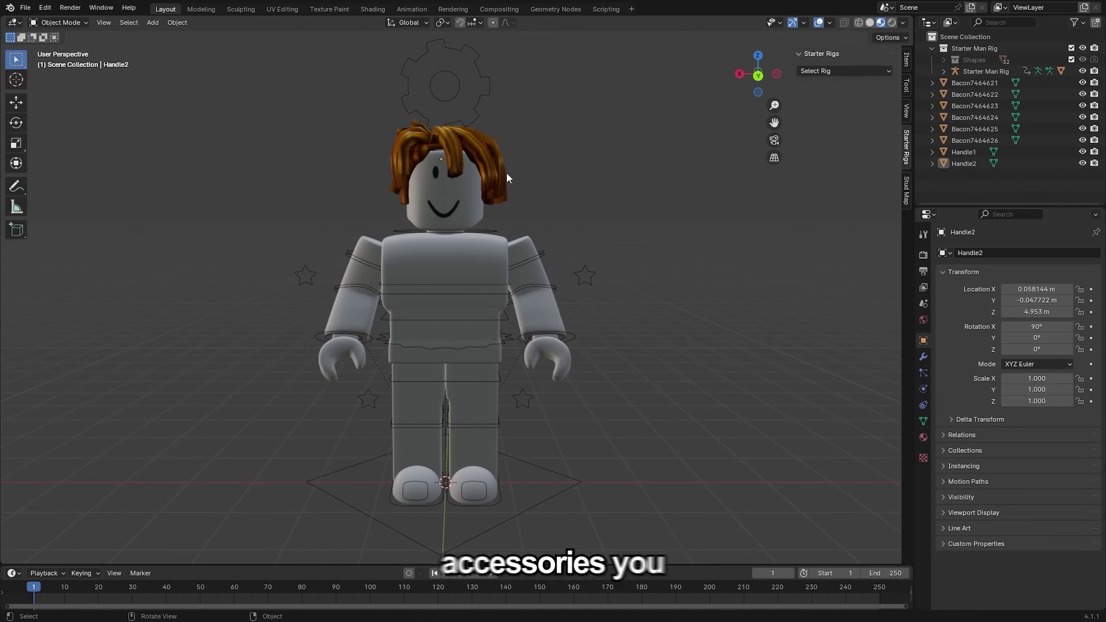
- Parent the Handle2 hair to the Head bone of the Starter Man Rig using the Bone option in Pose Mode
{"action": "left_click", "coordinate": [499, 172]}
{"action": "left_click", "coordinate": [485, 103], "text": "shift"}
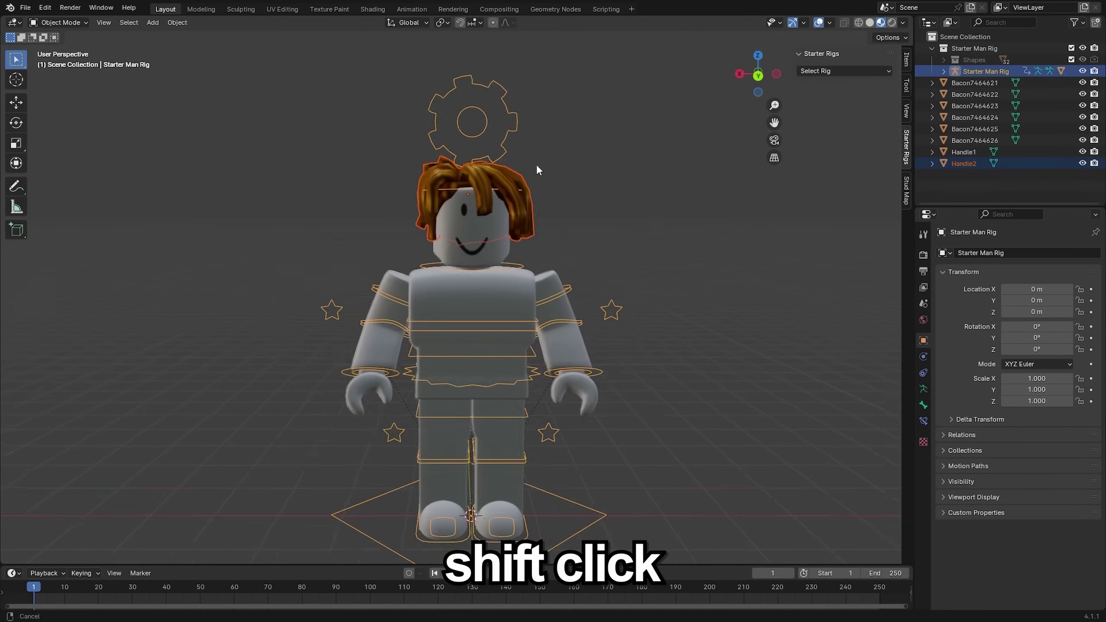
{"action": "key", "text": "ctrl+Tab"}
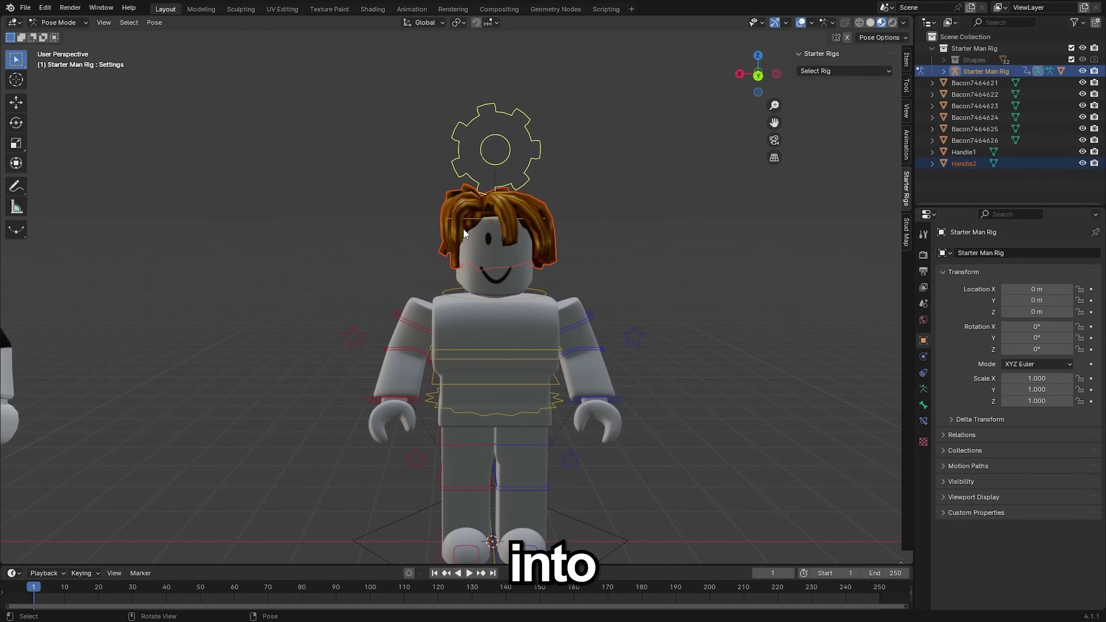
{"action": "left_click", "coordinate": [510, 300]}
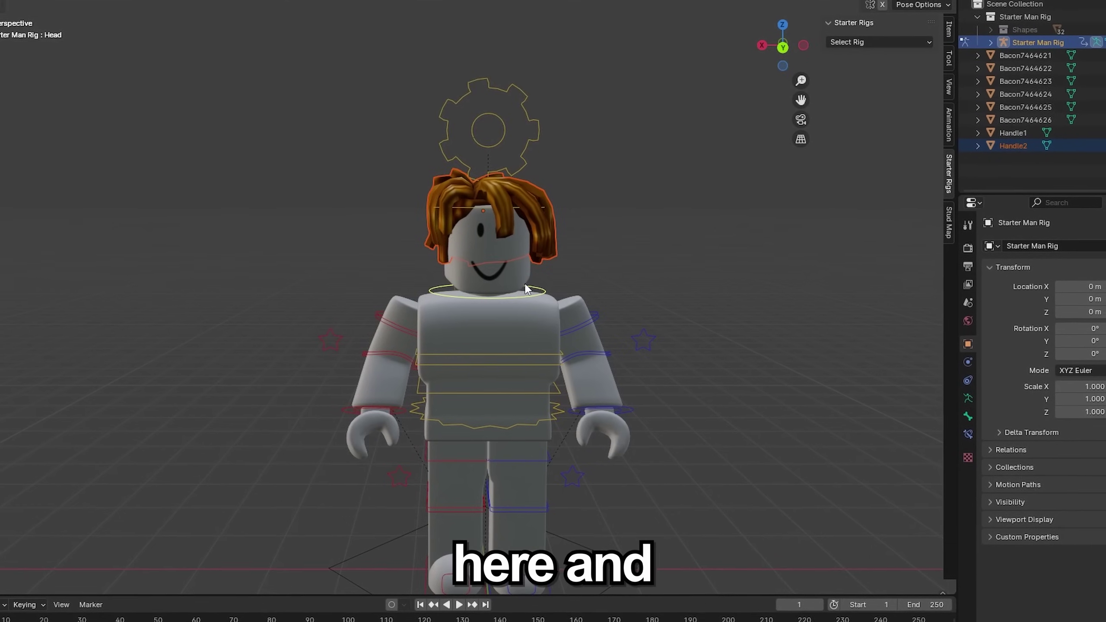
{"action": "key", "text": "ctrl+p"}
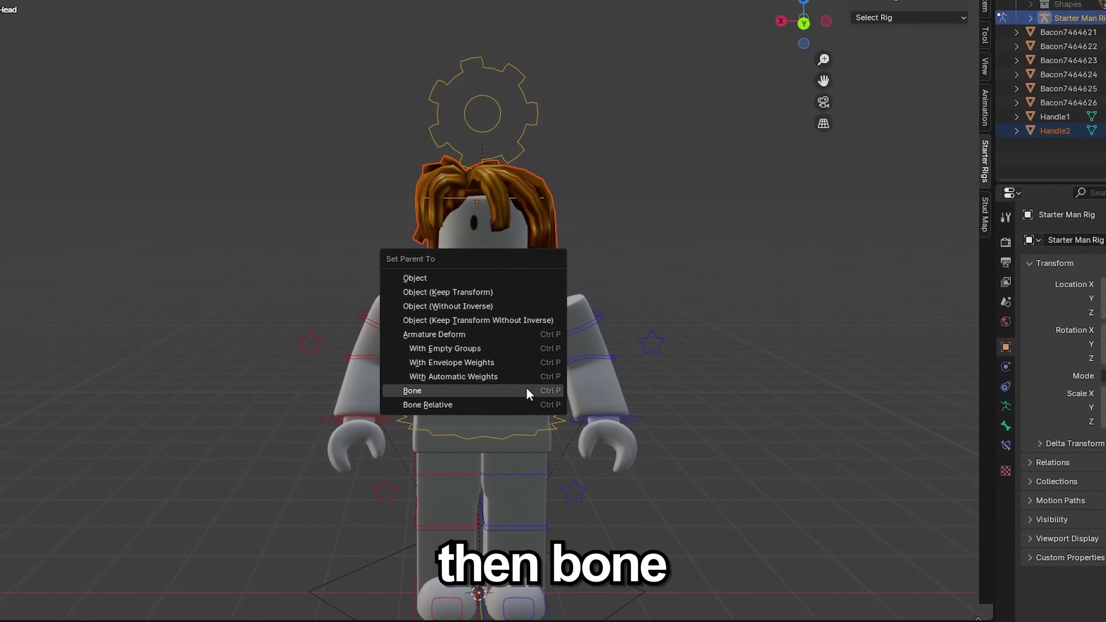
{"action": "left_click", "coordinate": [525, 387]}
- Test the hair's attachment by freely rotating the Head bone, and undo the rotation
{"action": "key", "text": "r"}
{"action": "key", "text": "r"}
{"action": "left_click", "coordinate": [484, 284]}
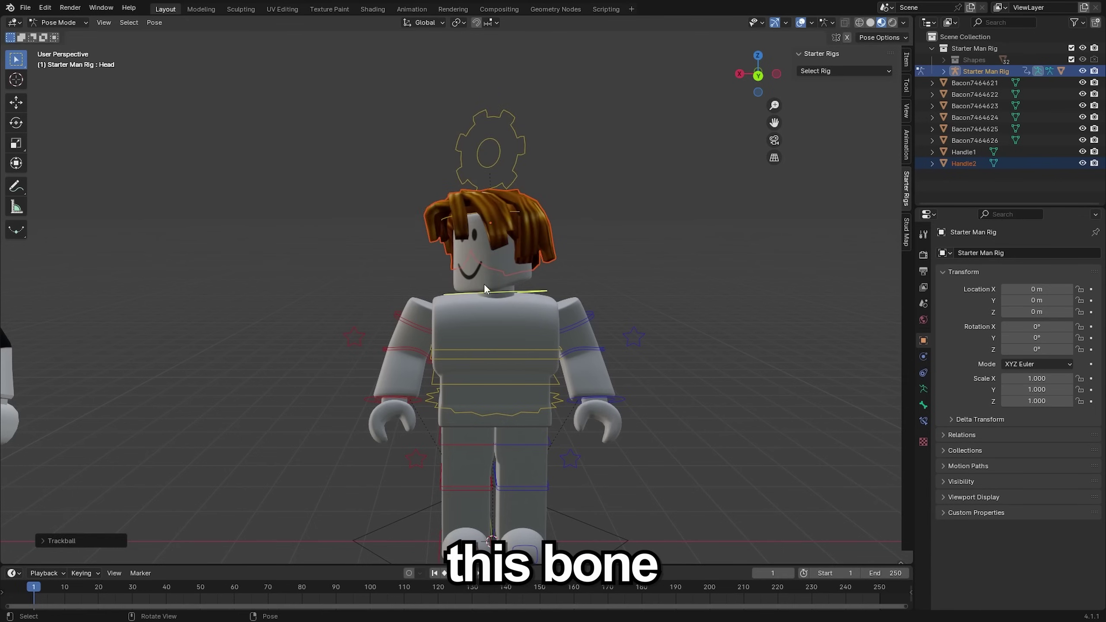
{"action": "key", "text": "ctrl+z"}
- Leave Pose Mode and bring up the Man Torso's material nodes in the Shading workspace
{"action": "key", "text": "ctrl+Tab"}
{"action": "left_click", "coordinate": [601, 237]}
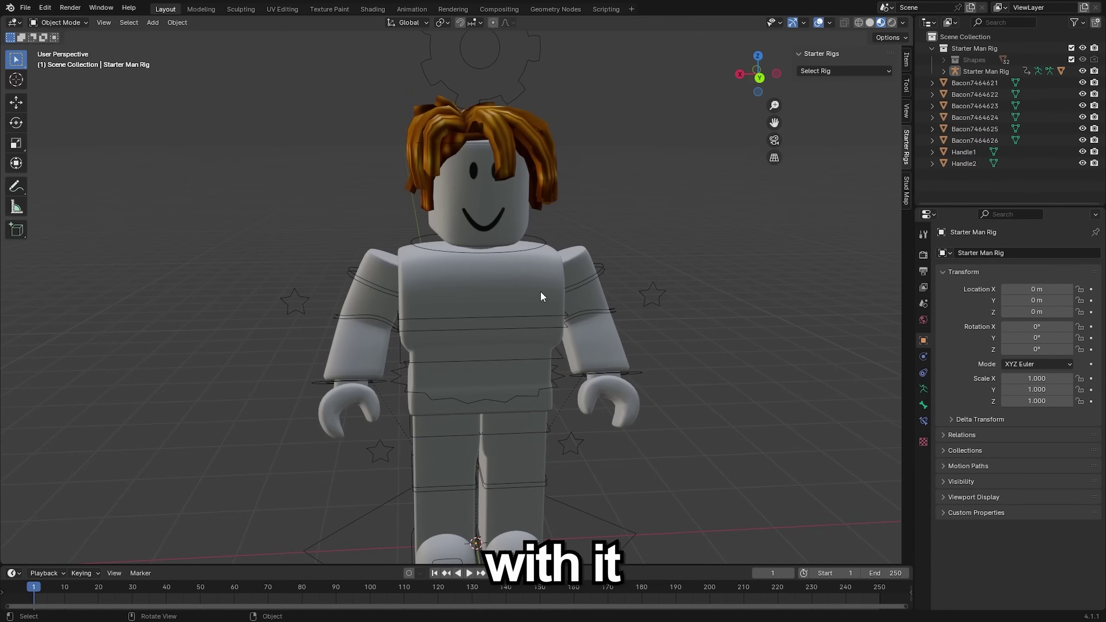
{"action": "left_click", "coordinate": [438, 271]}
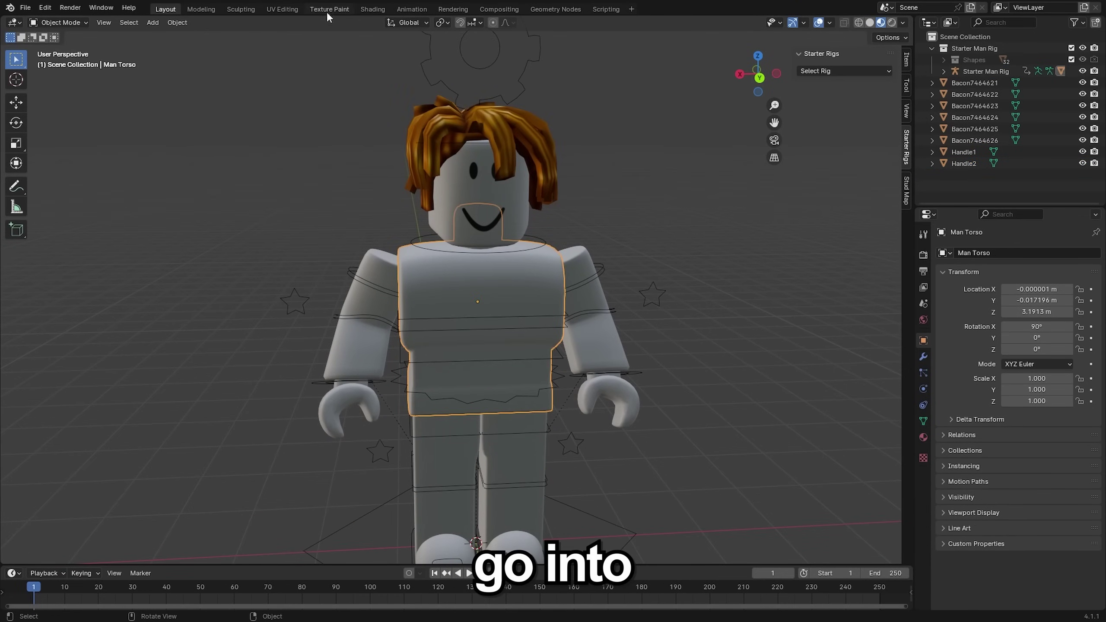
{"action": "left_click", "coordinate": [372, 9]}
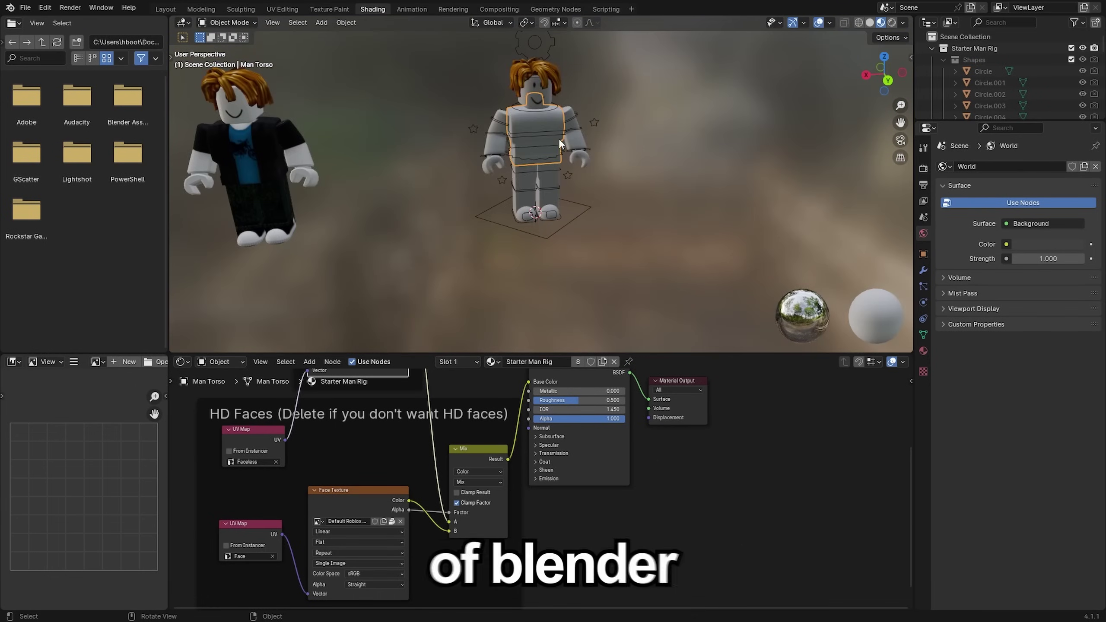
{"action": "middle_click_drag", "start_coordinate": [559, 139], "coordinate": [563, 219], "text": "shift"}
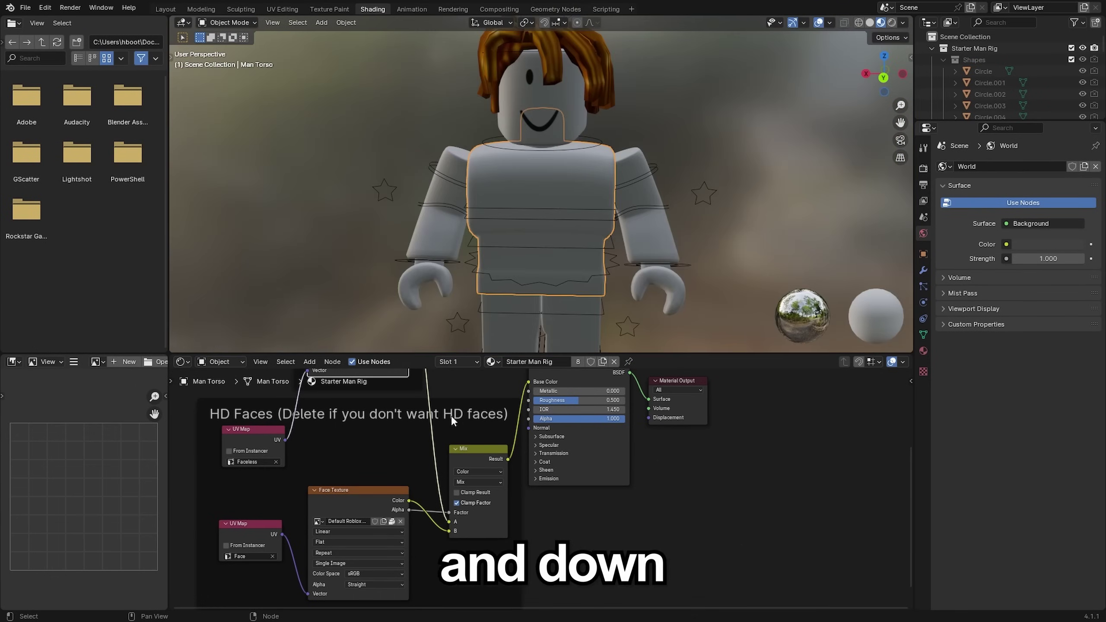
{"action": "middle_click_drag", "start_coordinate": [451, 412], "coordinate": [452, 448]}
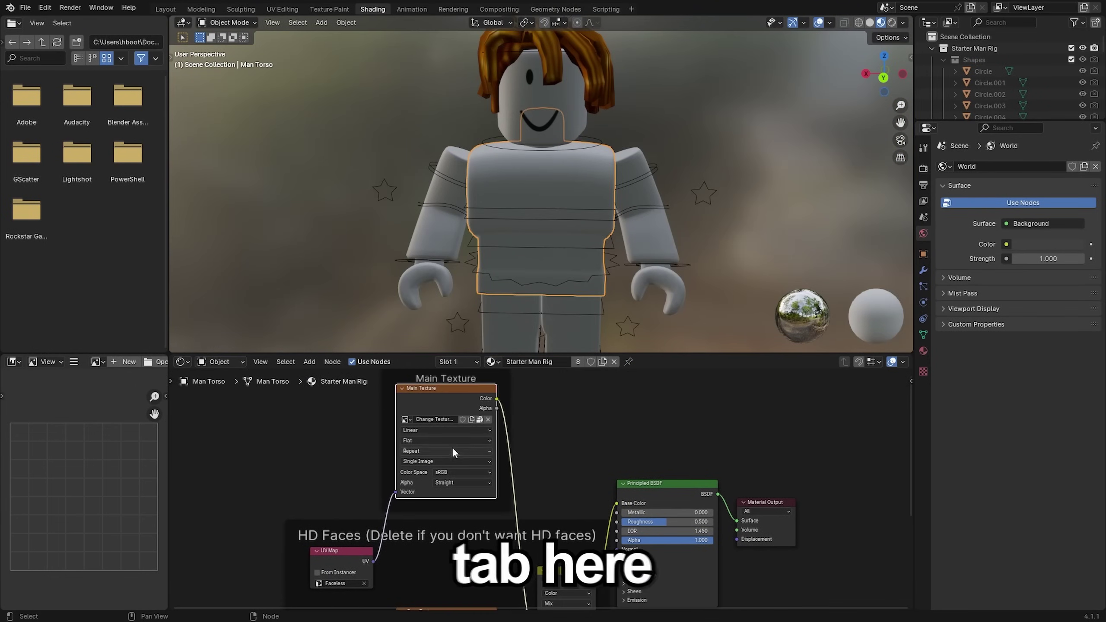
- Replace the image in the rig's Main Texture node with Handle2_diff.png from the characters folder
{"action": "scroll", "coordinate": [465, 422], "scroll_direction": "up", "scroll_amount": 3}
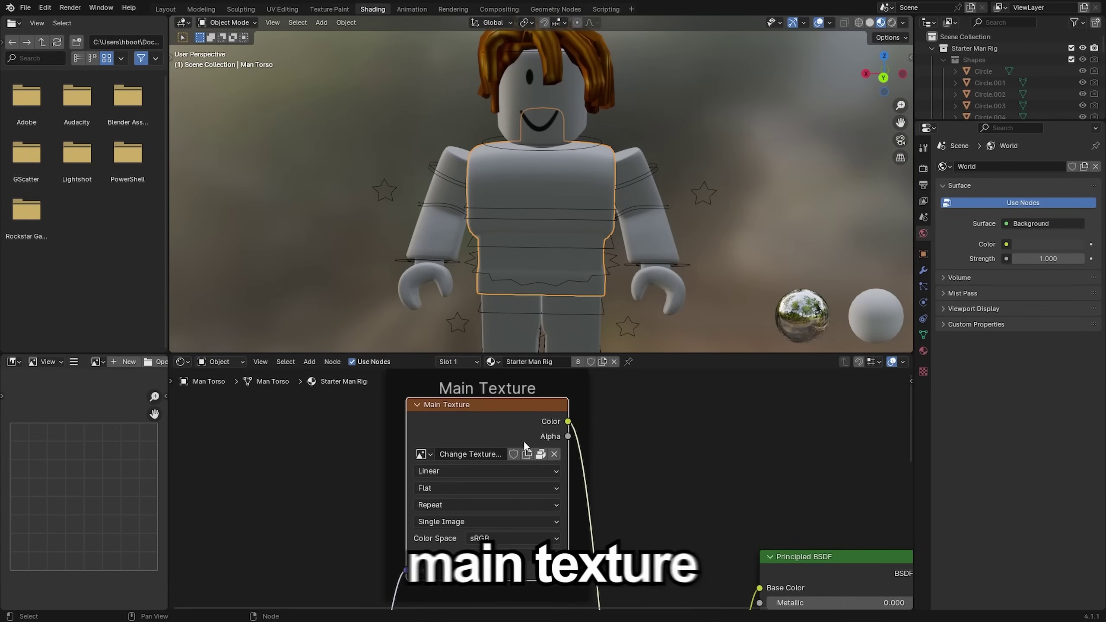
{"action": "left_click", "coordinate": [561, 462]}
{"action": "left_click", "coordinate": [541, 463]}
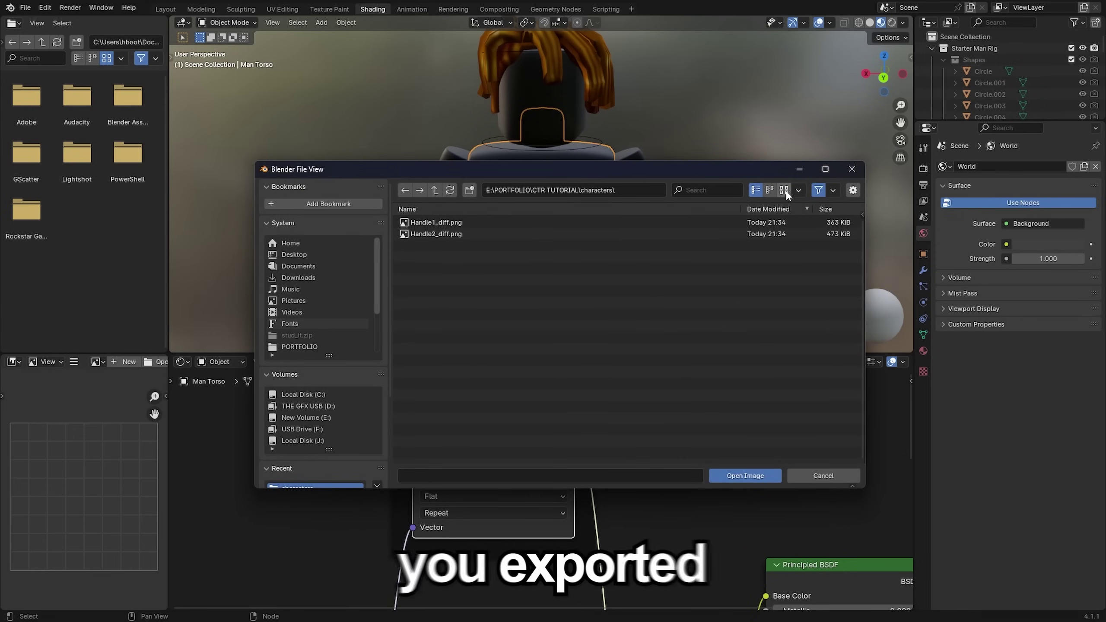
{"action": "left_click", "coordinate": [786, 190]}
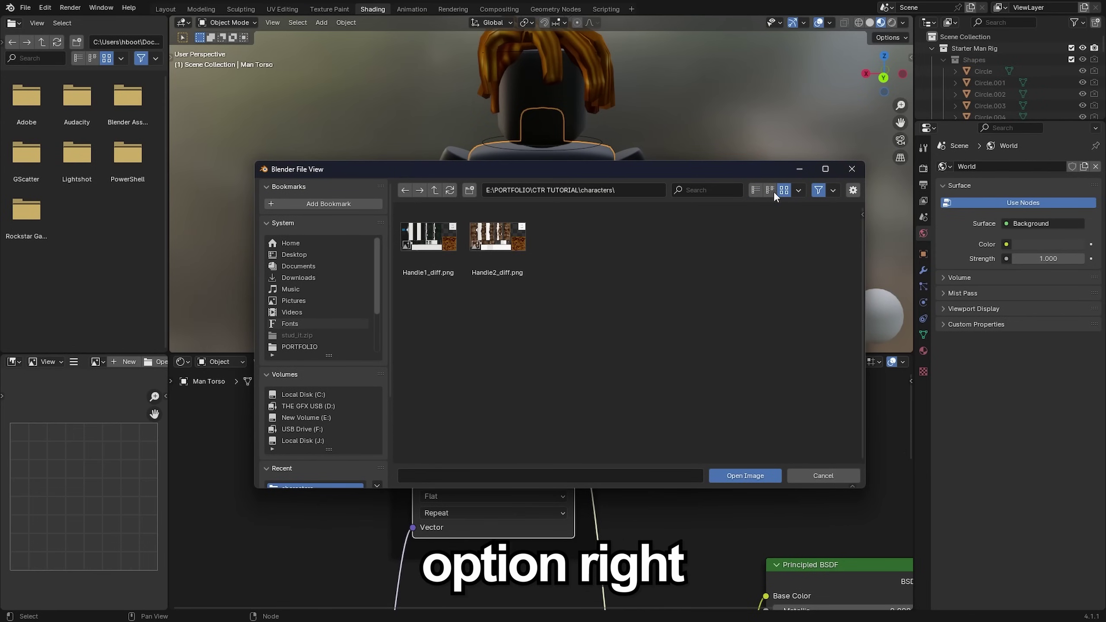
{"action": "left_click", "coordinate": [517, 246]}
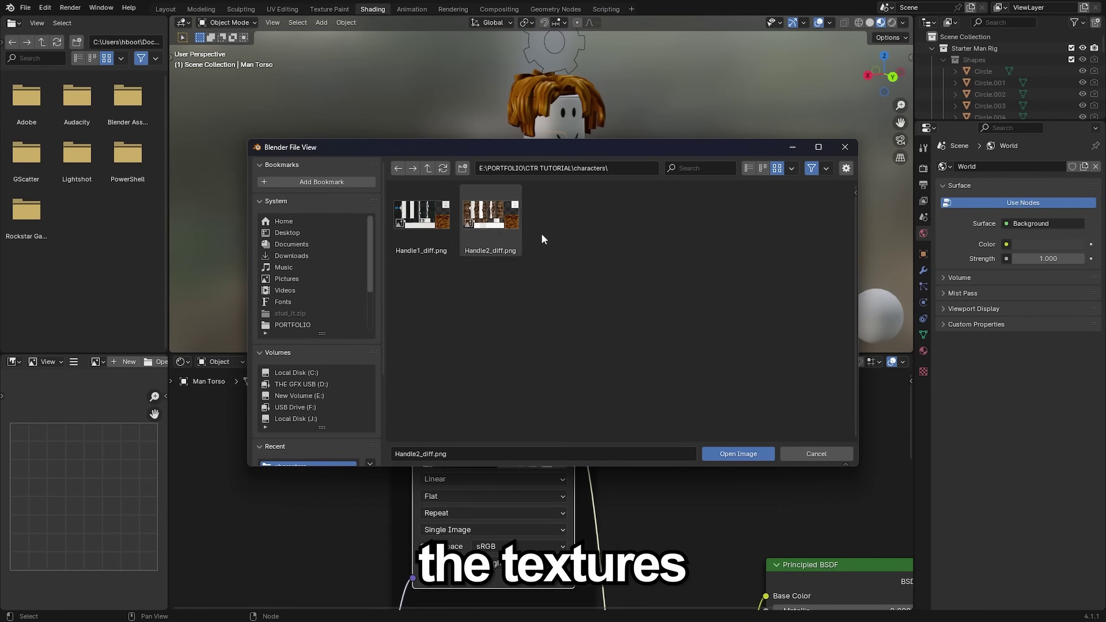
{"action": "double_click", "coordinate": [497, 223]}
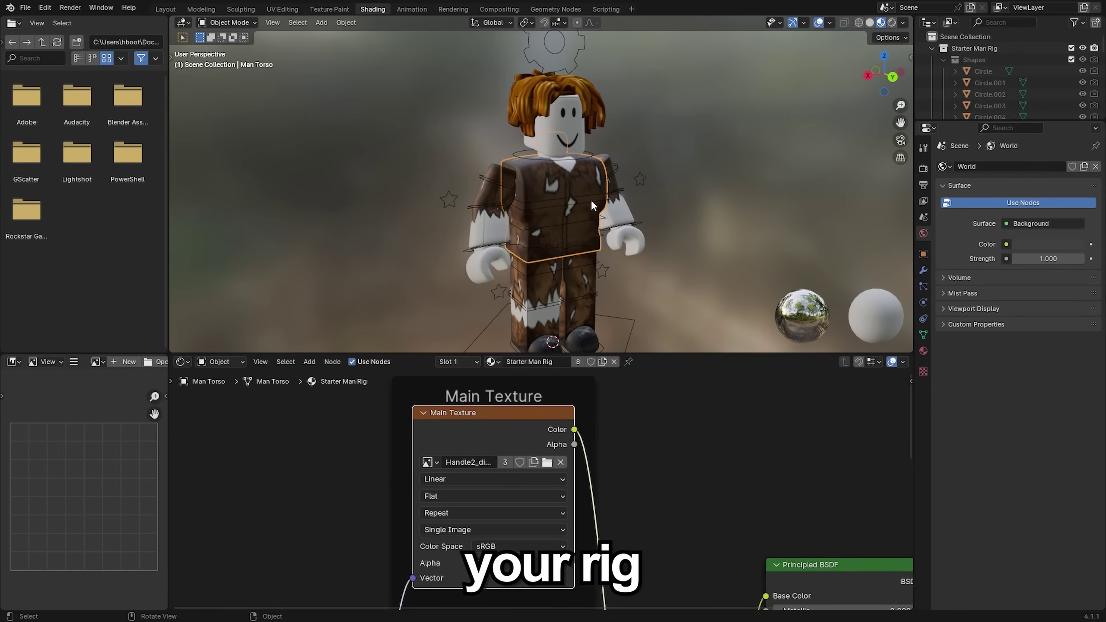
- Replace the image in the rig's Face Texture node with Crying.png from the Roblox HD Faces folder, searching for "cry"
{"action": "middle_click_drag", "start_coordinate": [608, 561], "coordinate": [609, 454]}
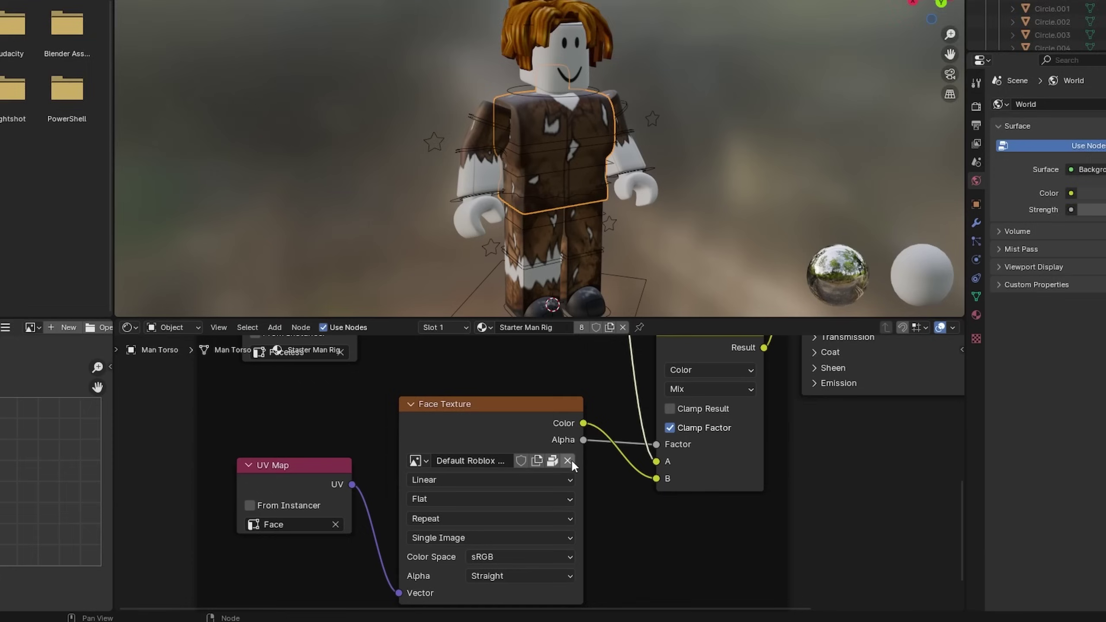
{"action": "left_click", "coordinate": [566, 478]}
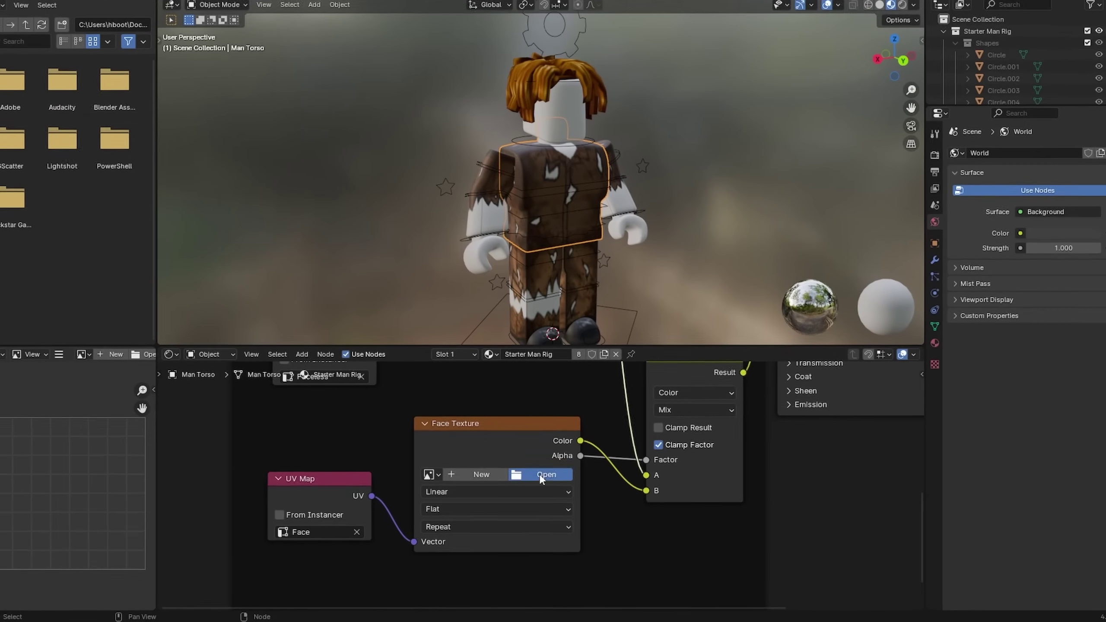
{"action": "left_click", "coordinate": [539, 445]}
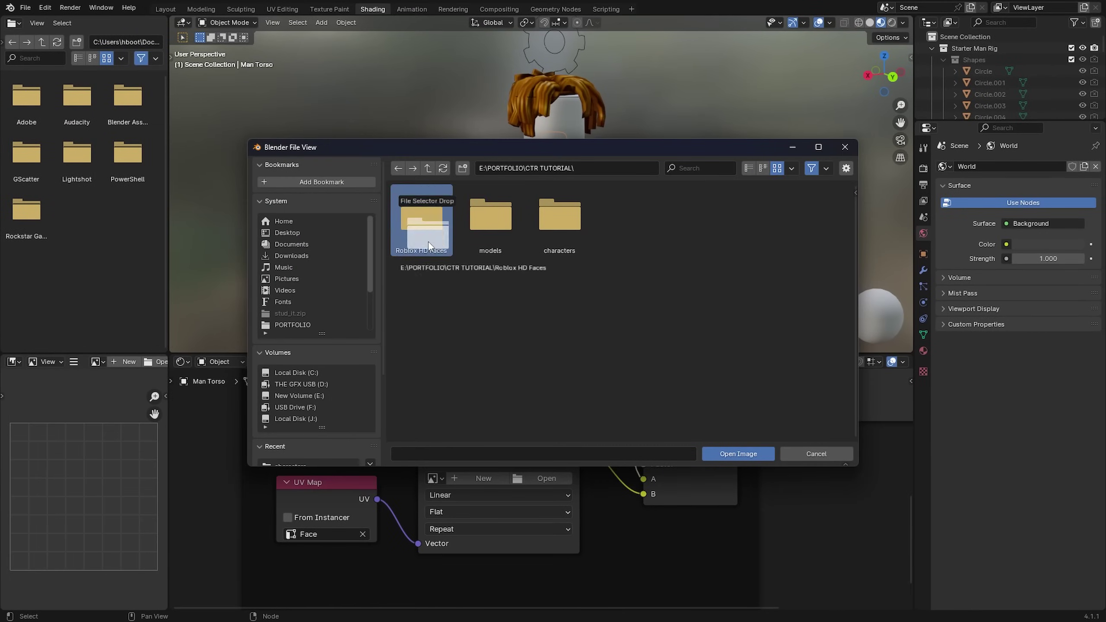
{"action": "double_click", "coordinate": [426, 213]}
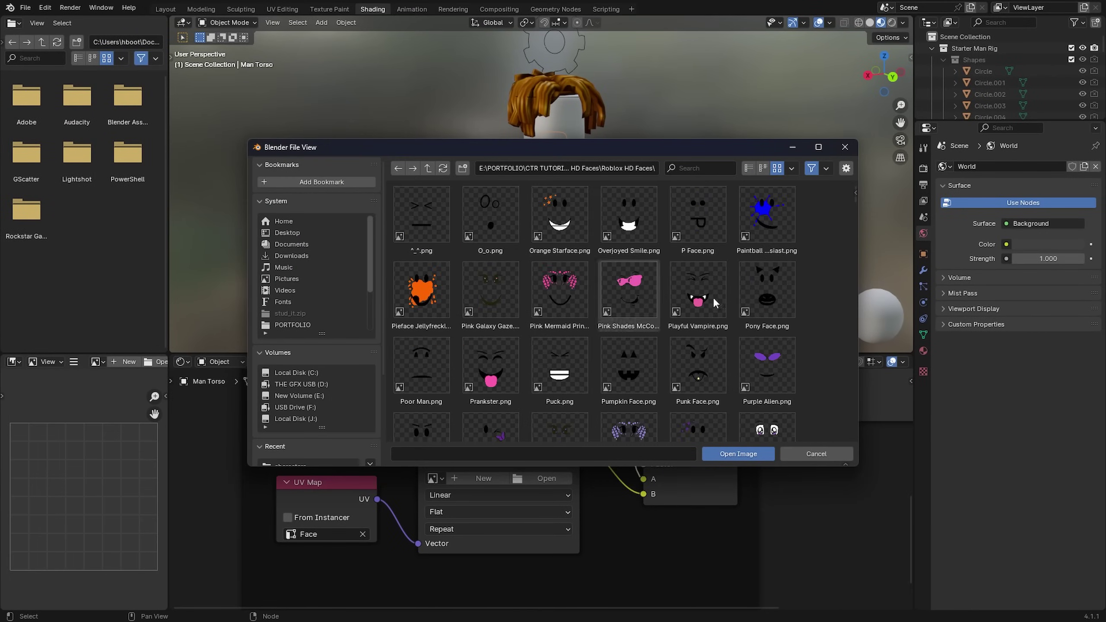
{"action": "scroll", "coordinate": [713, 298], "scroll_direction": "down", "scroll_amount": 6}
{"action": "left_click", "coordinate": [698, 168]}
{"action": "type", "text": "cry"}
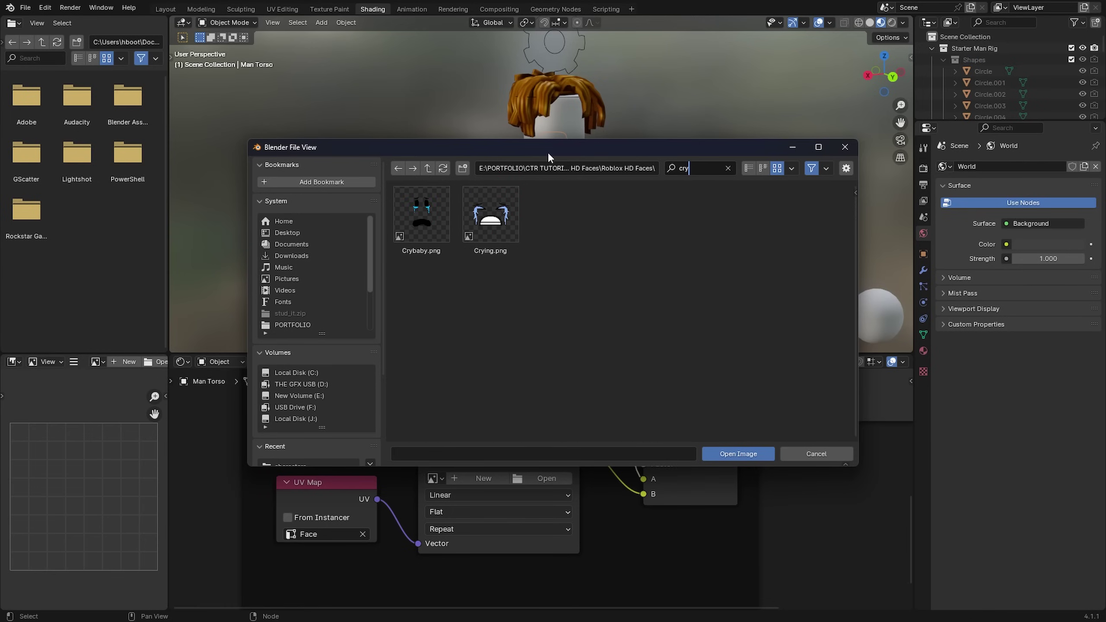
{"action": "left_click_drag", "start_coordinate": [548, 153], "coordinate": [762, 309]}
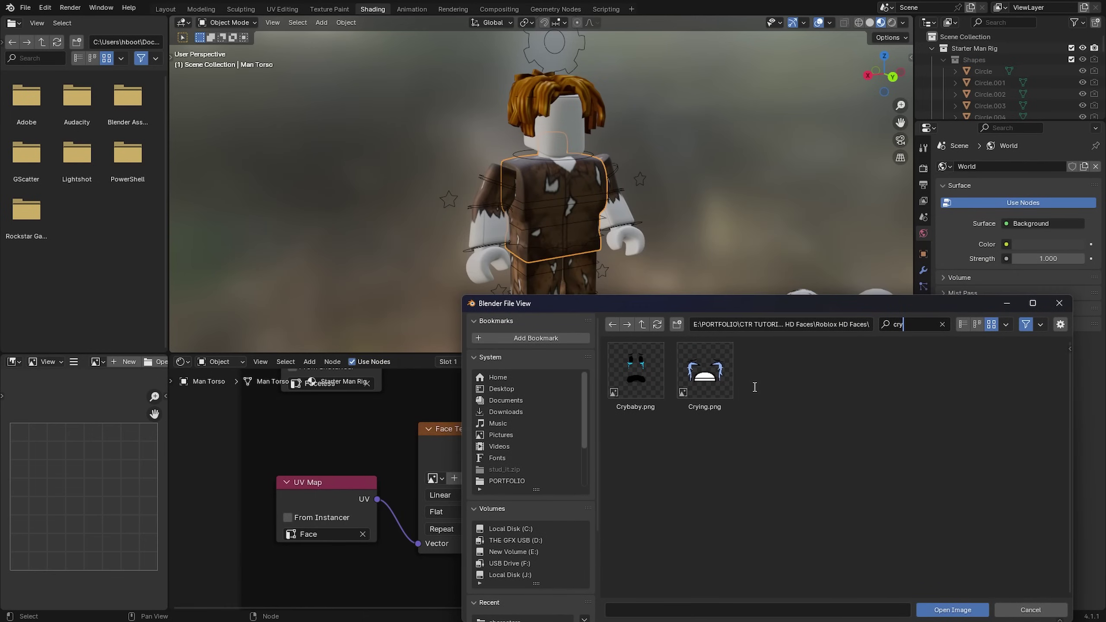
{"action": "double_click", "coordinate": [712, 379]}
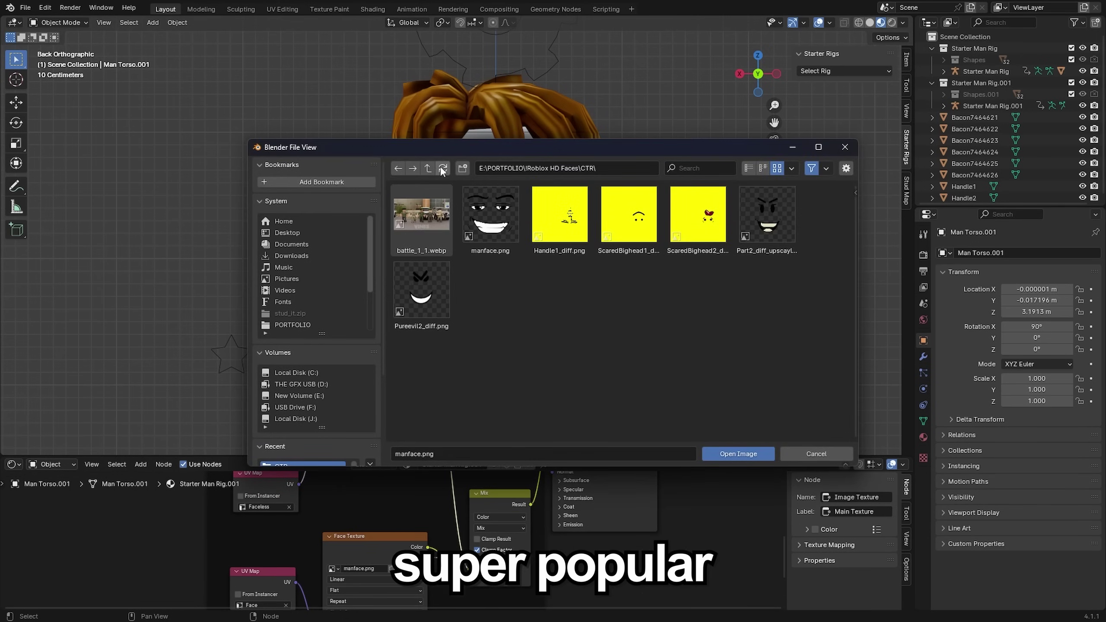
- Load man.png into the Face Texture node of the second rig, Starter Man Rig.001
{"action": "left_click", "coordinate": [427, 167]}
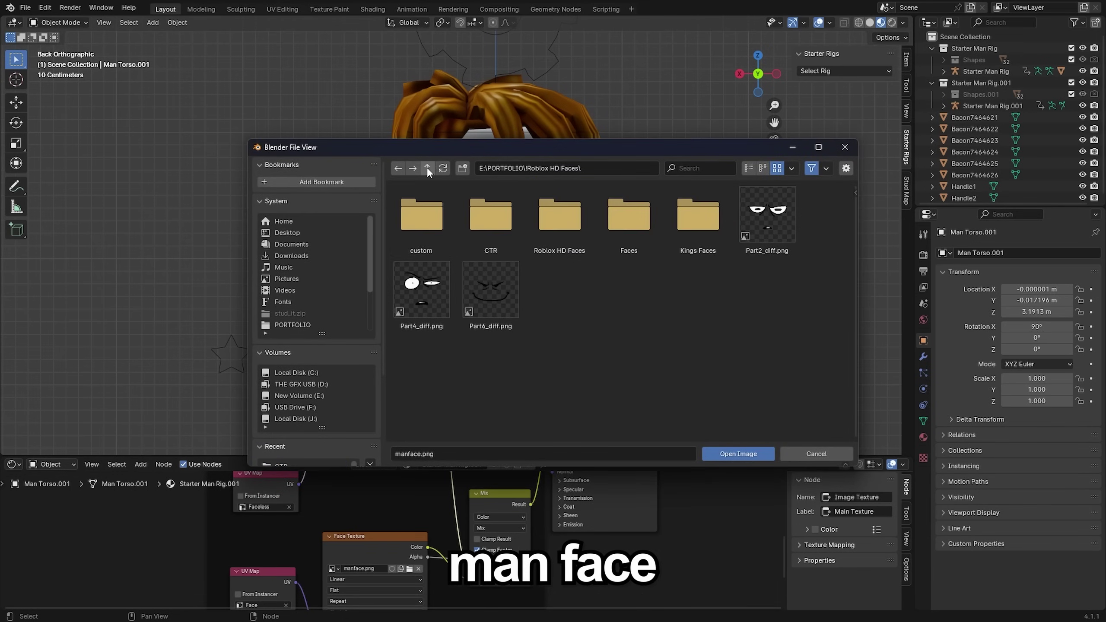
{"action": "double_click", "coordinate": [539, 229]}
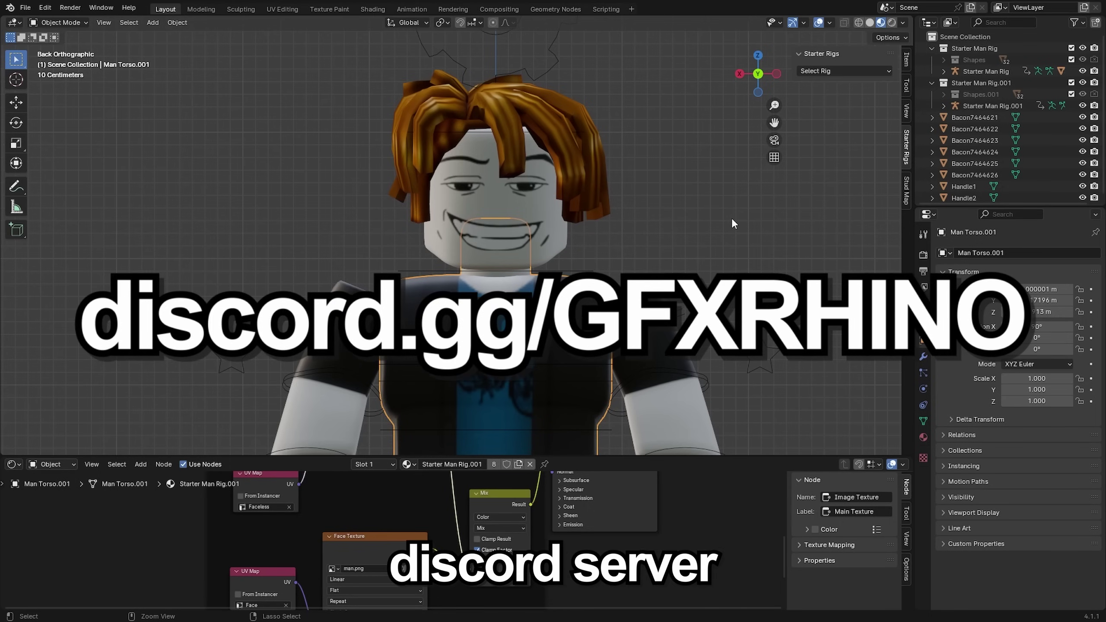
- Import models.obj as a Wavefront file from the CTR TUTORIAL models folder and bring the dumpster, dragon fruit and burger into view
{"action": "middle_click_drag", "start_coordinate": [733, 220], "coordinate": [652, 270]}
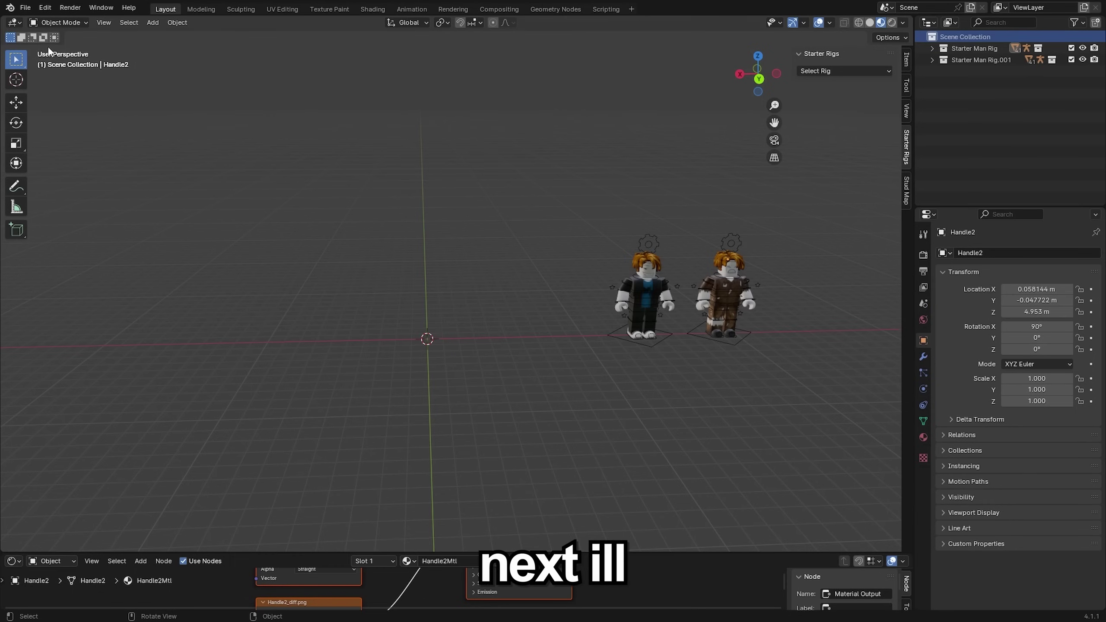
{"action": "left_click", "coordinate": [25, 7]}
{"action": "mouse_move", "coordinate": [78, 171]}
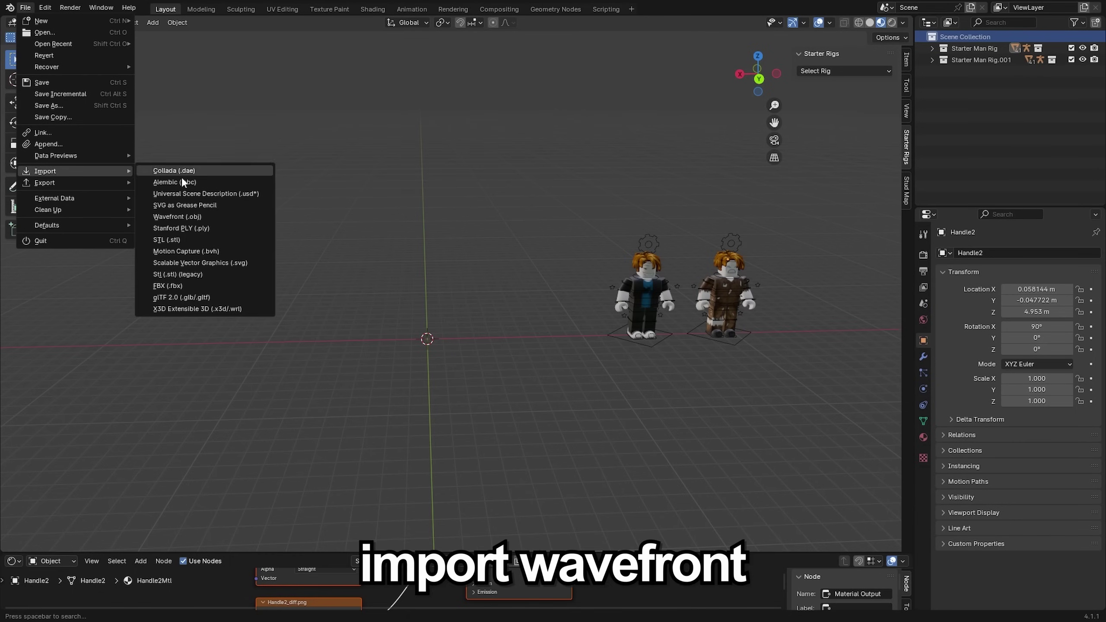
{"action": "left_click", "coordinate": [195, 218]}
{"action": "double_click", "coordinate": [472, 230]}
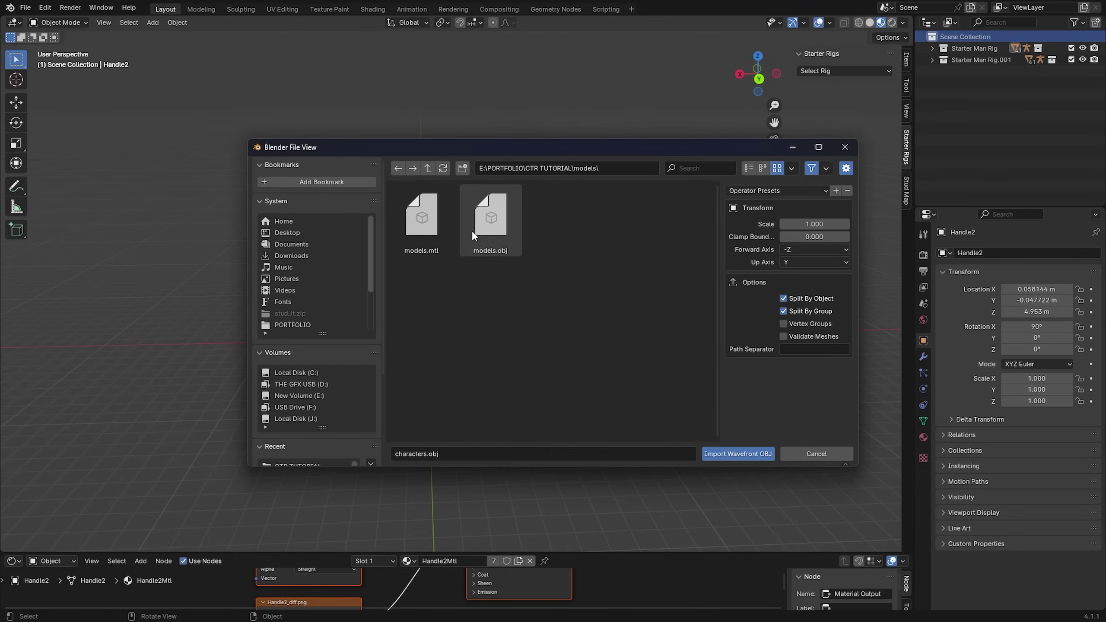
{"action": "double_click", "coordinate": [493, 225]}
{"action": "scroll", "coordinate": [572, 278], "scroll_direction": "down", "scroll_amount": 3}
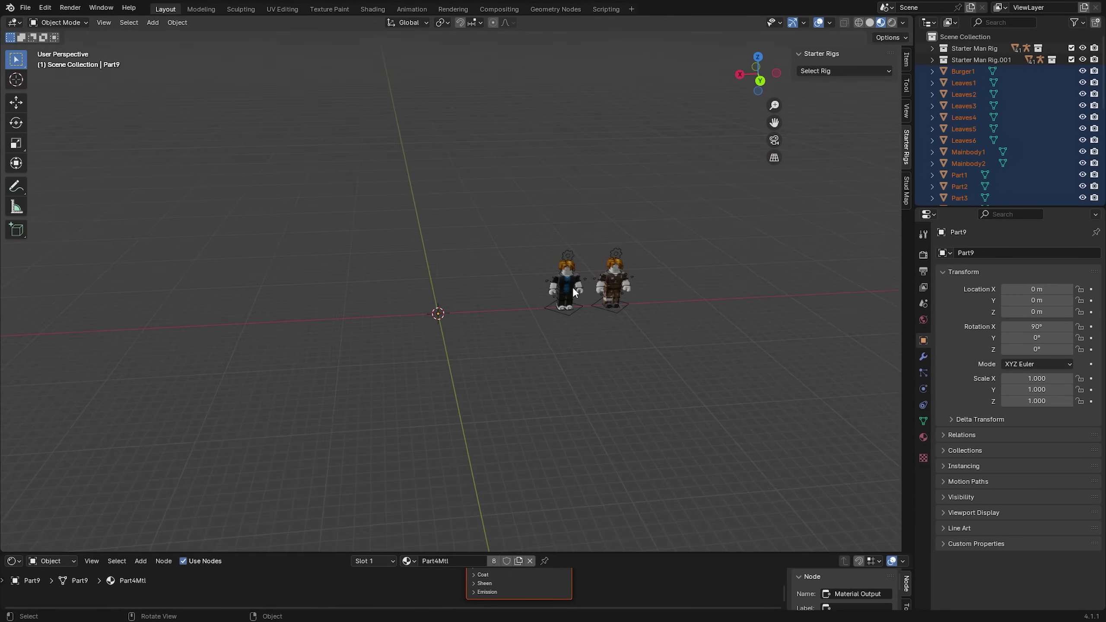
{"action": "middle_click_drag", "start_coordinate": [572, 287], "coordinate": [448, 250]}
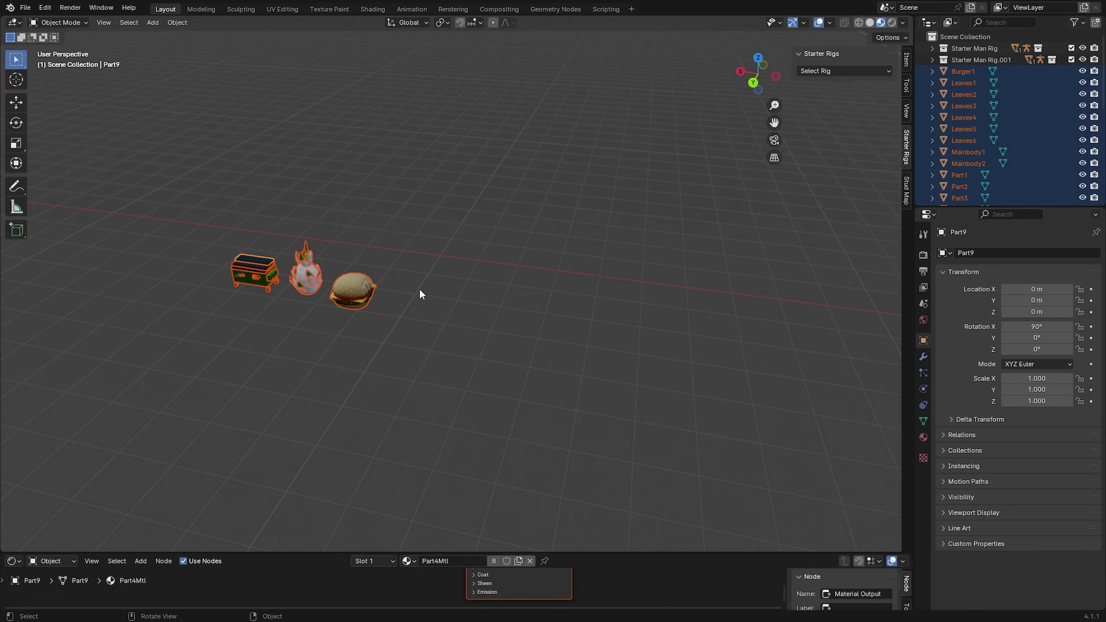
{"action": "middle_click_drag", "start_coordinate": [419, 289], "coordinate": [363, 308]}
{"action": "scroll", "coordinate": [444, 346], "scroll_direction": "up", "scroll_amount": 5}
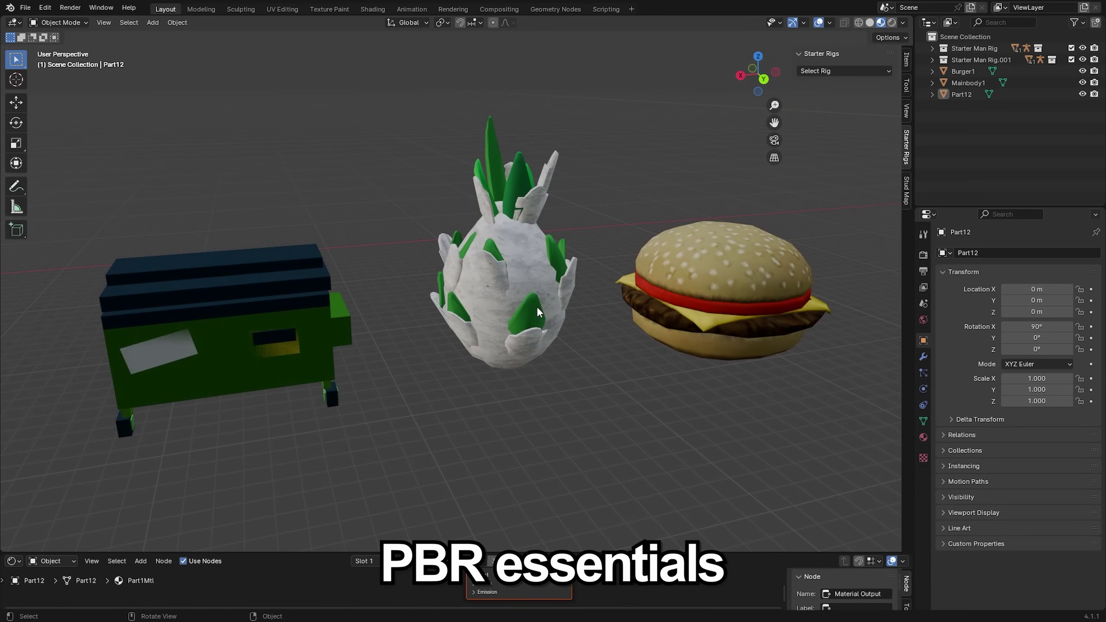
- Enable the PBR Essentials add-on and bring up its tools
{"action": "left_click", "coordinate": [45, 7]}
{"action": "left_click", "coordinate": [92, 157]}
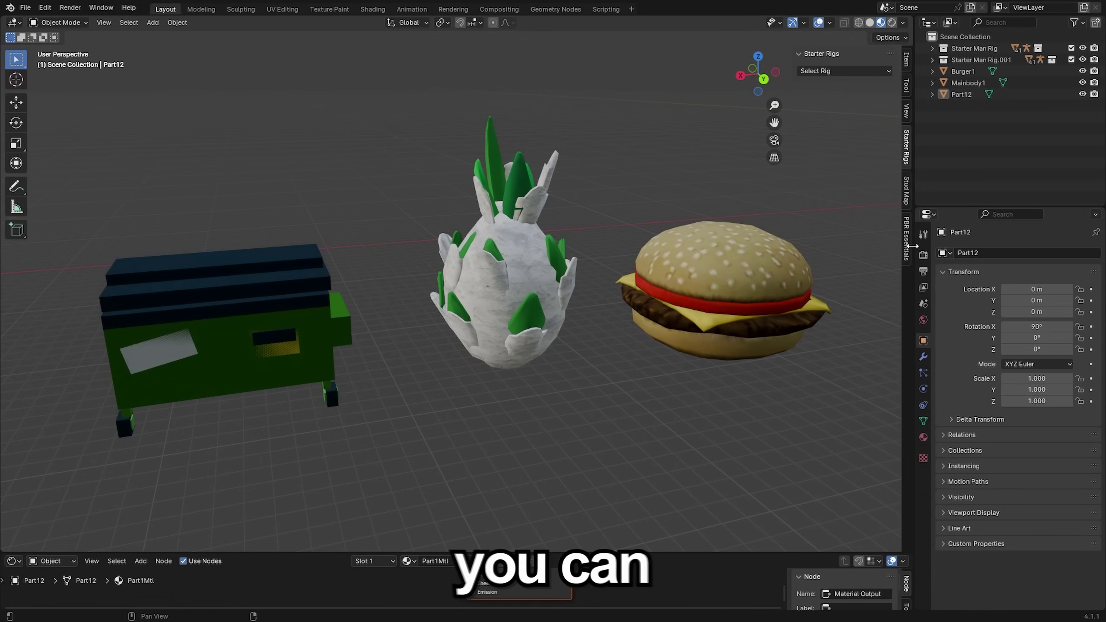
{"action": "left_click", "coordinate": [907, 247]}
- Apply the Roblox PBR Solution fix to the dragon fruit's material, undoing it once and reapplying it
{"action": "left_click", "coordinate": [534, 274]}
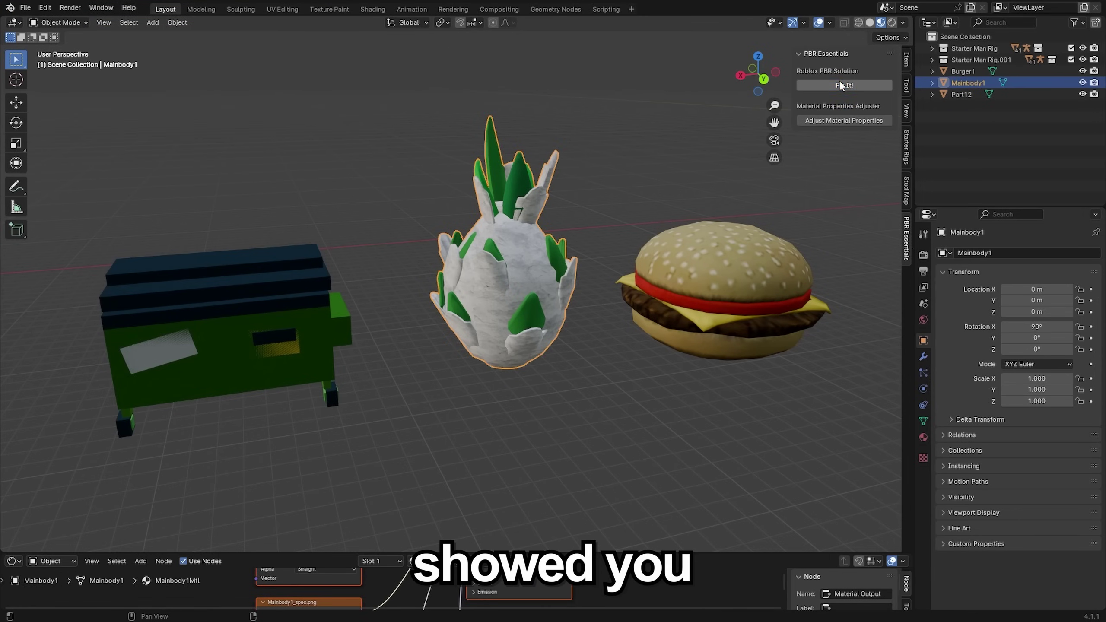
{"action": "left_click", "coordinate": [839, 83]}
{"action": "key", "text": "ctrl+z"}
{"action": "middle_click_drag", "start_coordinate": [636, 214], "coordinate": [679, 231]}
{"action": "left_click", "coordinate": [828, 85]}
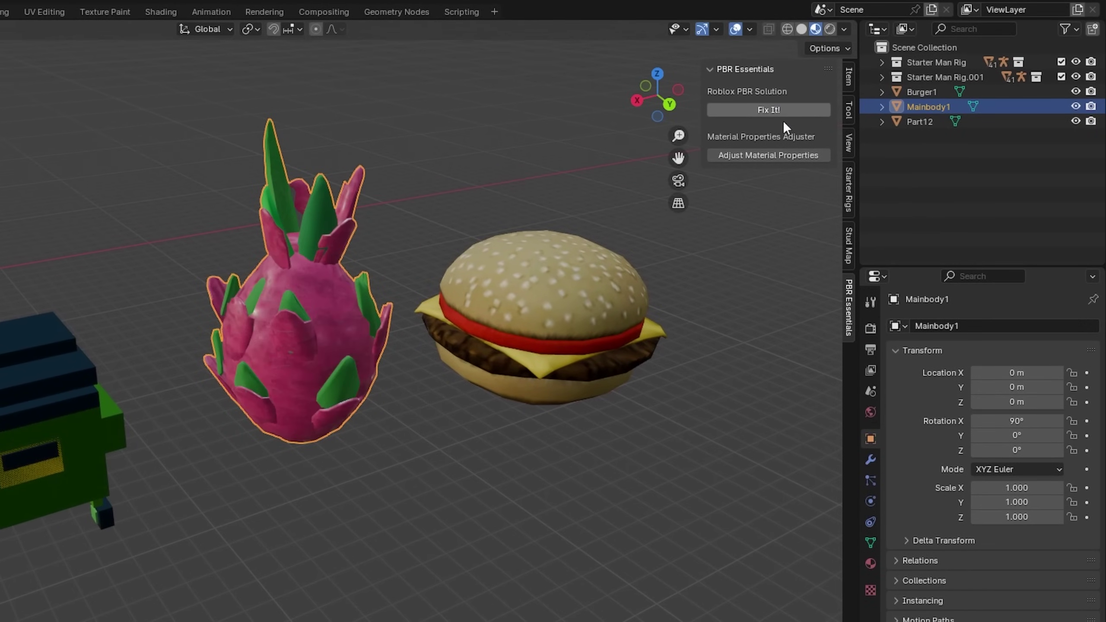
- Move the dumpster, dragon fruit and burger next to the two character rigs
{"action": "left_click", "coordinate": [597, 322]}
{"action": "middle_click_drag", "start_coordinate": [596, 321], "coordinate": [540, 313]}
{"action": "left_click", "coordinate": [503, 257]}
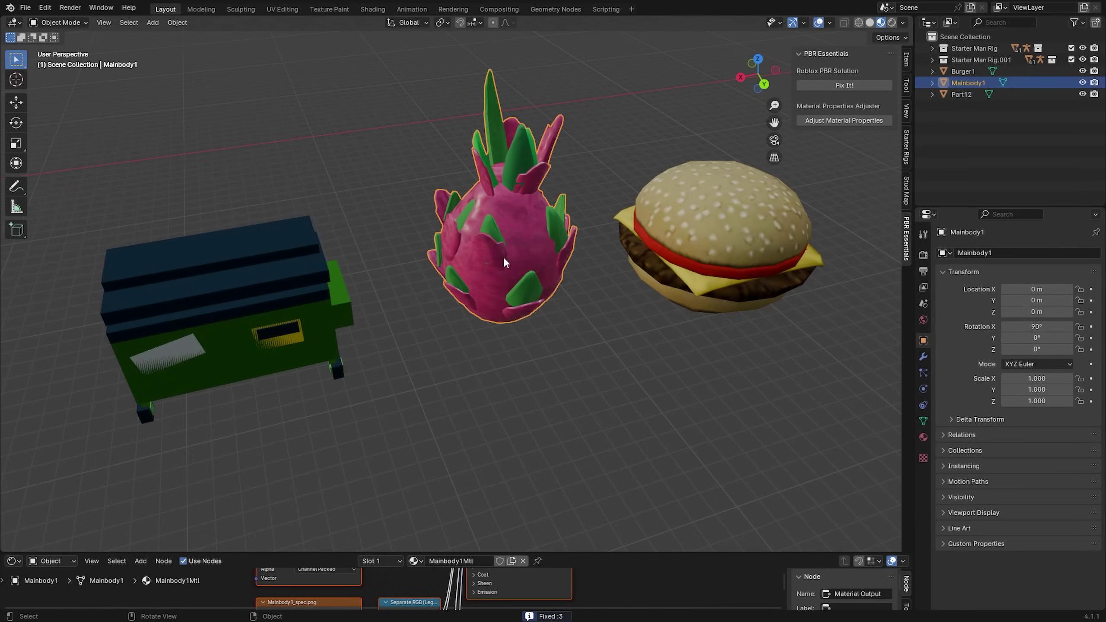
{"action": "middle_click_drag", "start_coordinate": [503, 257], "coordinate": [272, 293]}
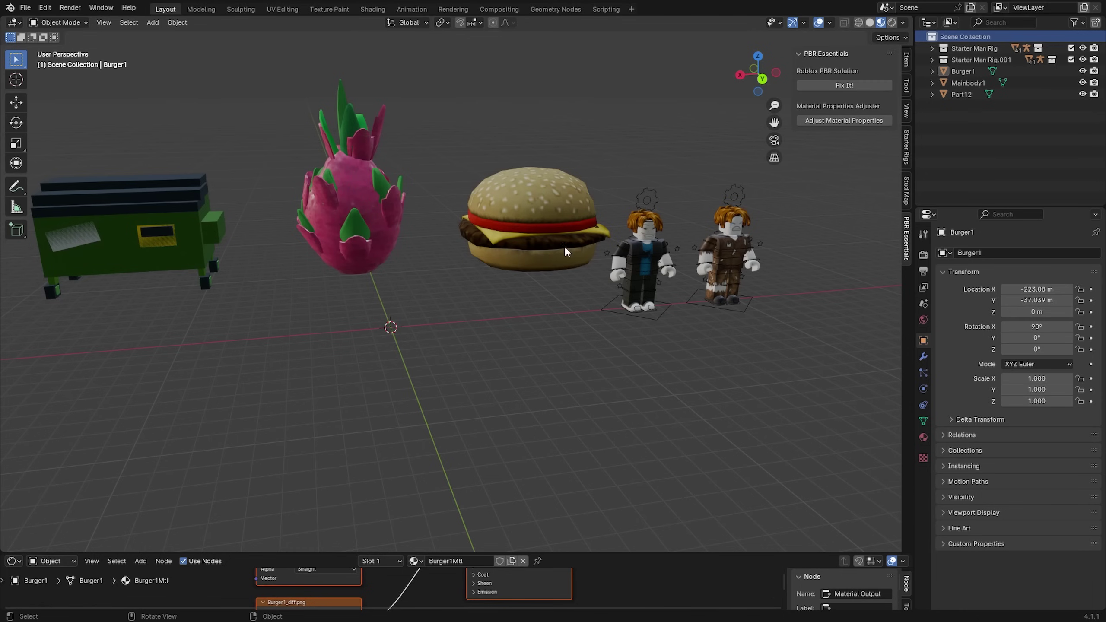
{"action": "middle_click_drag", "start_coordinate": [565, 248], "coordinate": [620, 188]}
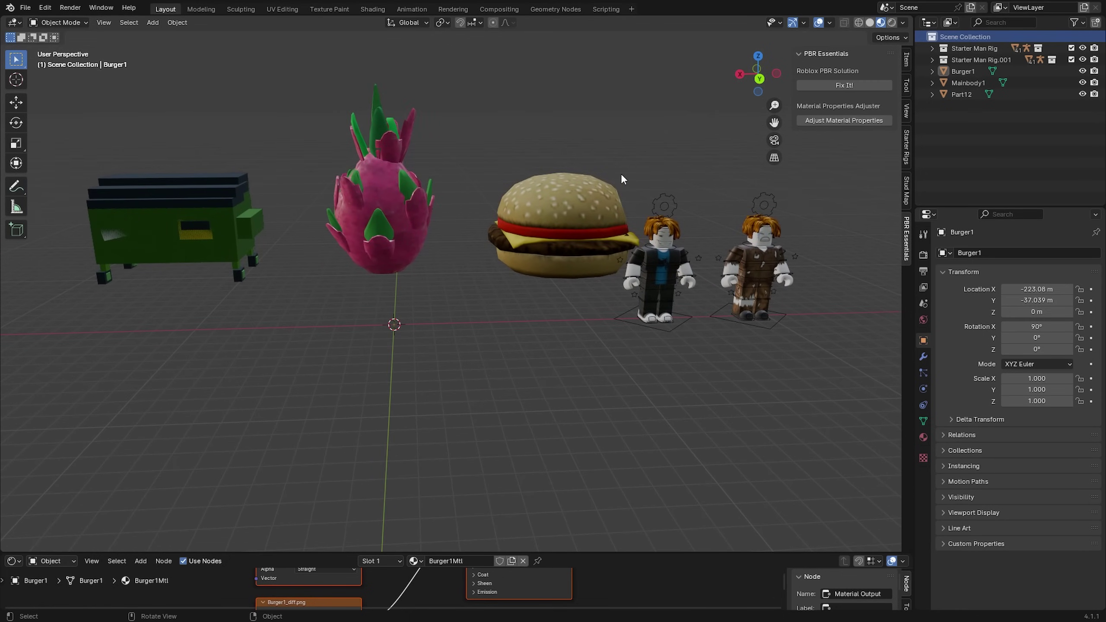
- Add a plane as the ground and scale it up to about 67.9 beneath the props and characters
{"action": "scroll", "coordinate": [622, 176], "scroll_direction": "down", "scroll_amount": 3}
{"action": "left_click", "coordinate": [153, 22]}
{"action": "mouse_move", "coordinate": [159, 38]}
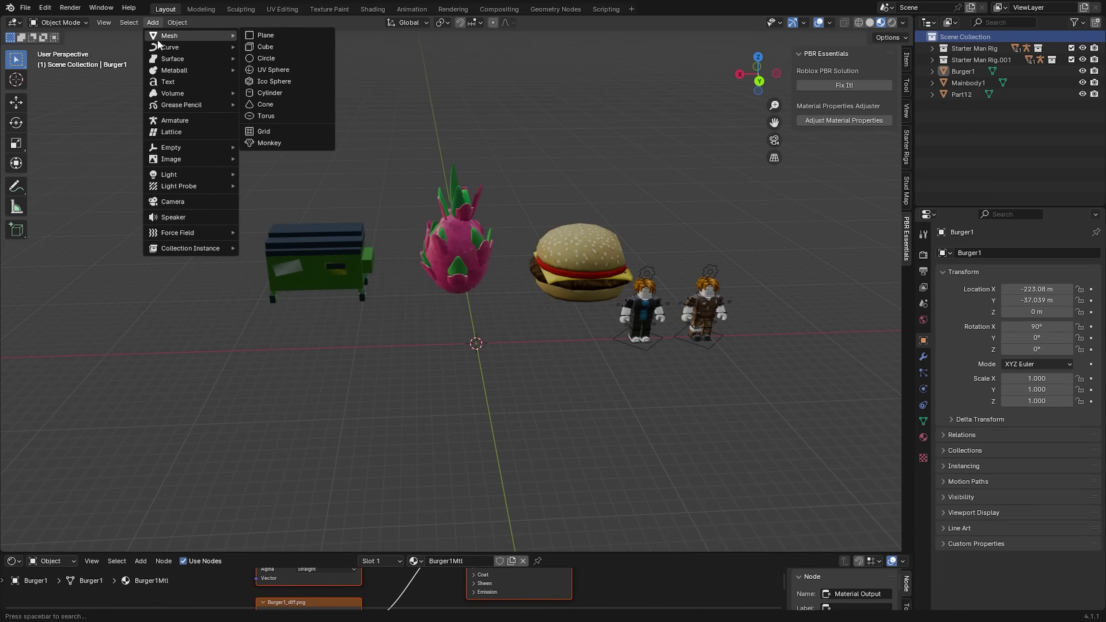
{"action": "left_click", "coordinate": [266, 36]}
{"action": "scroll", "coordinate": [613, 308], "scroll_direction": "down", "scroll_amount": 3}
{"action": "middle_click_drag", "start_coordinate": [613, 309], "coordinate": [481, 303]}
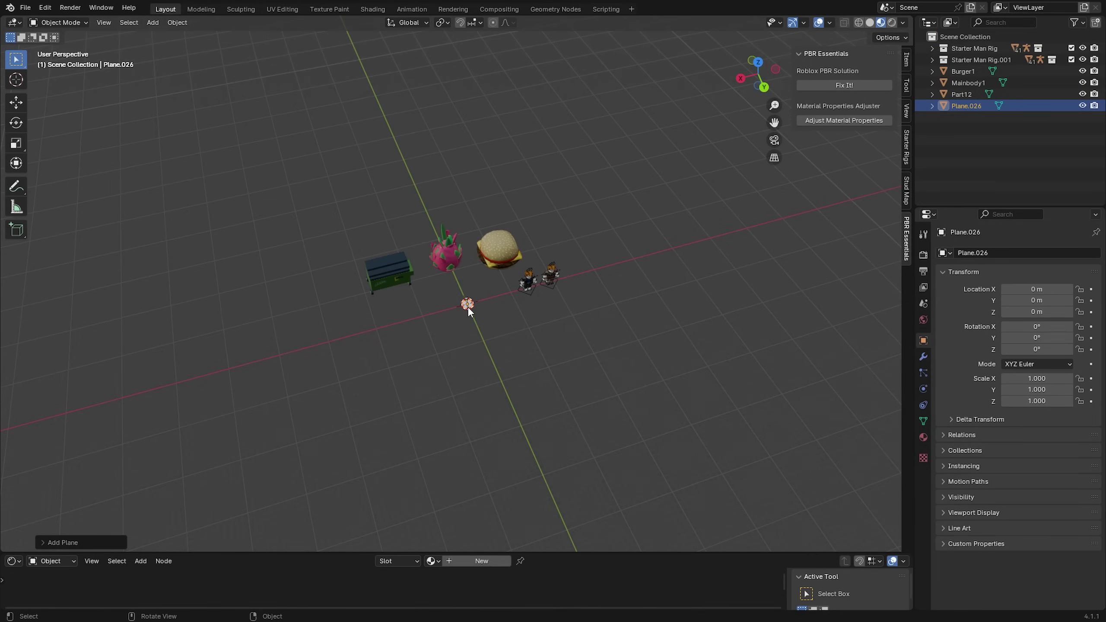
{"action": "key", "text": "s"}
{"action": "left_click", "coordinate": [692, 396]}
{"action": "middle_click_drag", "start_coordinate": [692, 396], "coordinate": [658, 333]}
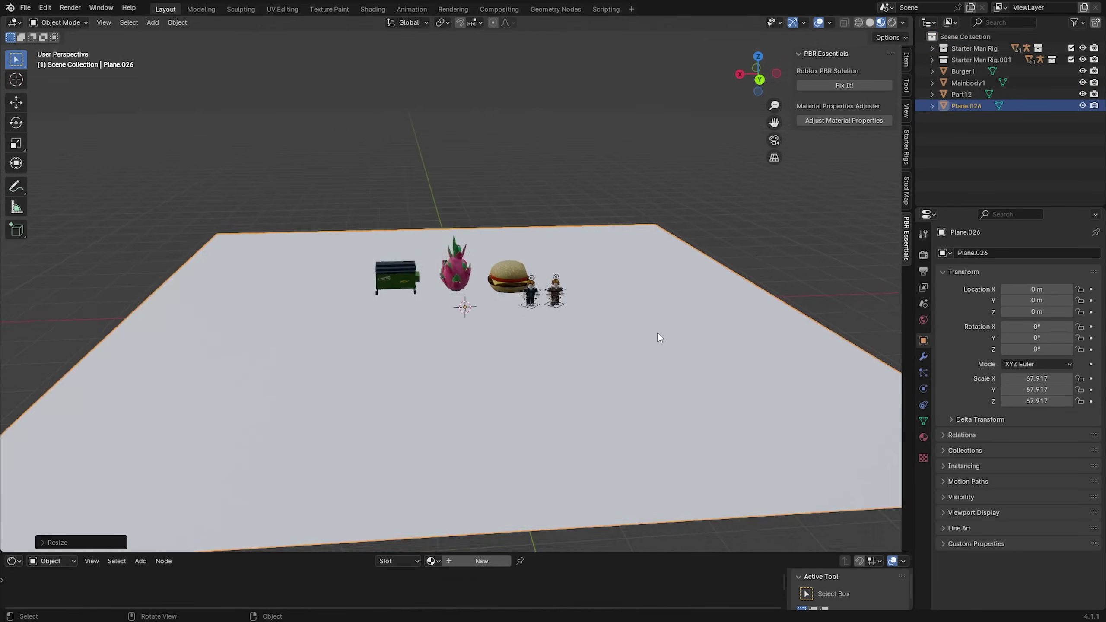
- Give the ground plane a new material with a light green base color
{"action": "left_click", "coordinate": [373, 10]}
{"action": "middle_click_drag", "start_coordinate": [496, 161], "coordinate": [553, 214]}
{"action": "scroll", "coordinate": [554, 213], "scroll_direction": "down", "scroll_amount": 4}
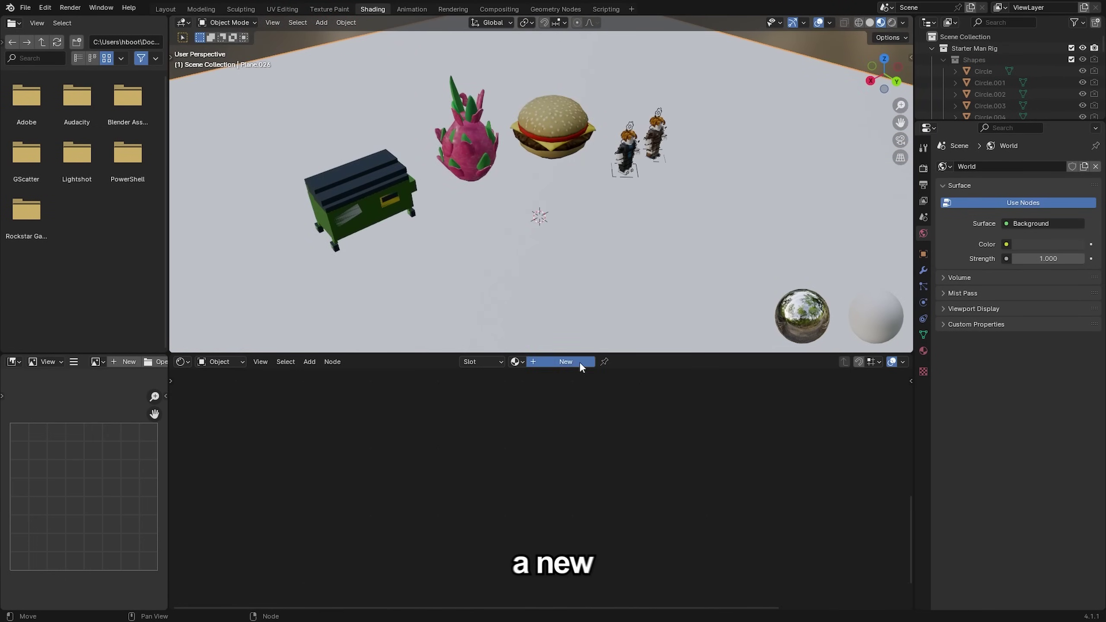
{"action": "left_click", "coordinate": [580, 363]}
{"action": "scroll", "coordinate": [632, 165], "scroll_direction": "down", "scroll_amount": 5}
{"action": "middle_click_drag", "start_coordinate": [672, 159], "coordinate": [604, 153], "text": "shift"}
{"action": "middle_click_drag", "start_coordinate": [717, 418], "coordinate": [632, 499]}
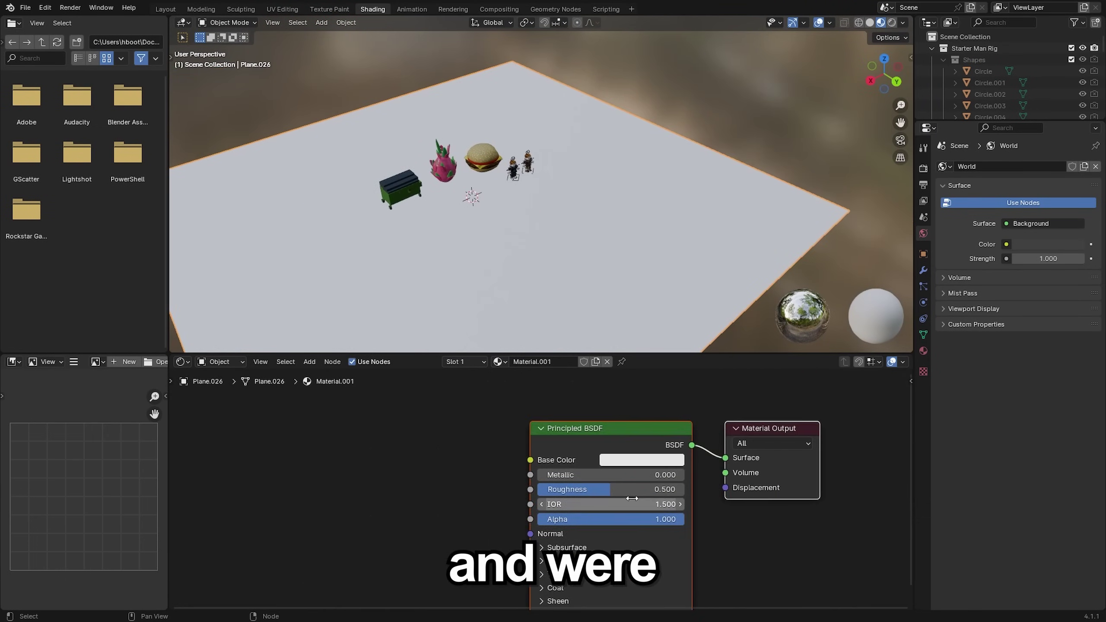
{"action": "left_click", "coordinate": [643, 460]}
{"action": "left_click", "coordinate": [619, 274]}
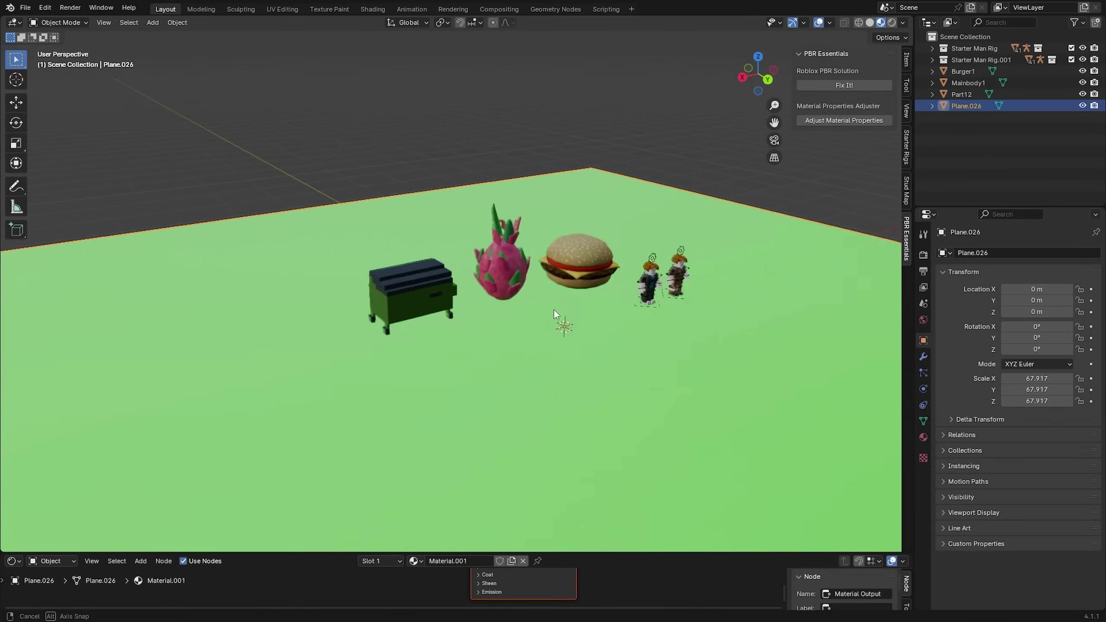
- Enable the Stud It add-on's stud texture on the green ground plane
{"action": "middle_click_drag", "start_coordinate": [553, 308], "coordinate": [503, 230], "text": "shift"}
{"action": "left_click", "coordinate": [908, 190]}
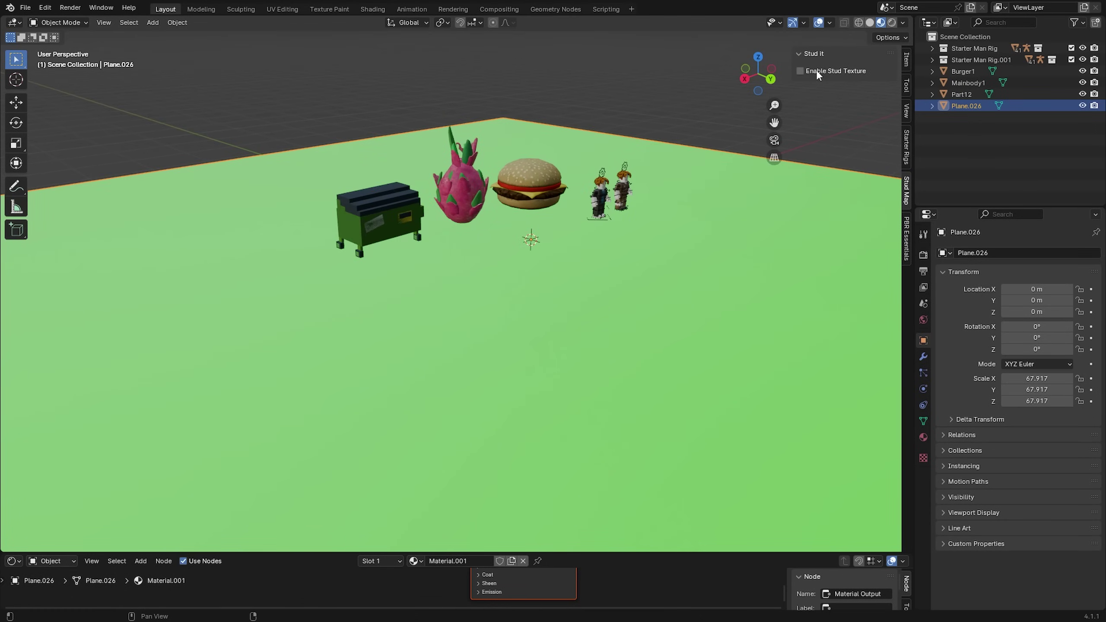
{"action": "left_click", "coordinate": [800, 71]}
{"action": "middle_click_drag", "start_coordinate": [696, 176], "coordinate": [639, 276]}
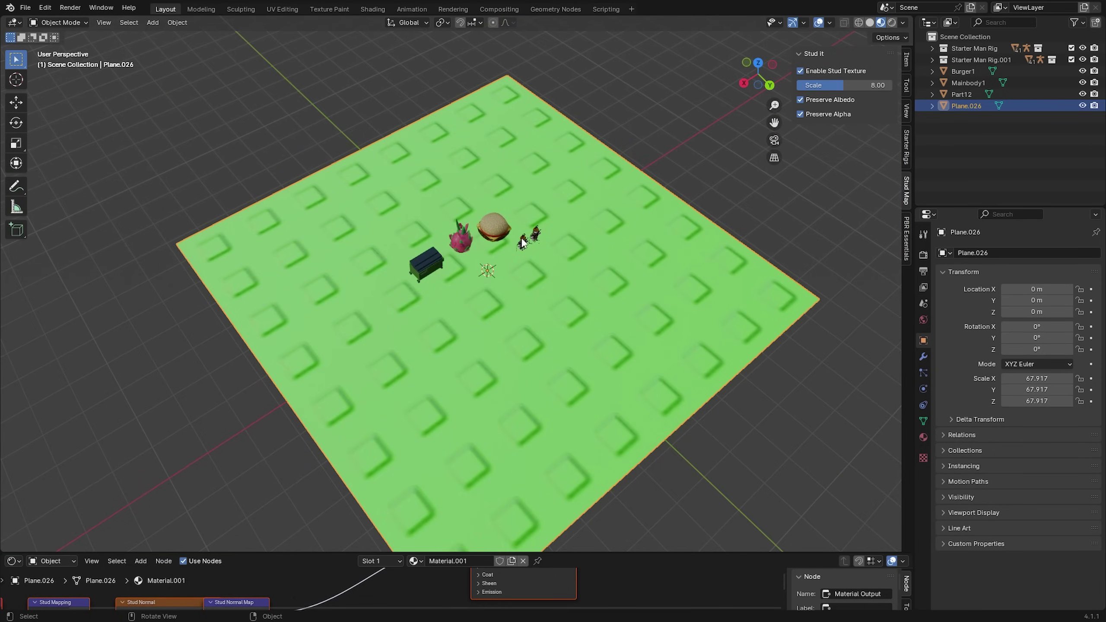
{"action": "middle_click_drag", "start_coordinate": [528, 239], "coordinate": [585, 169]}
{"action": "scroll", "coordinate": [585, 168], "scroll_direction": "up", "scroll_amount": 5}
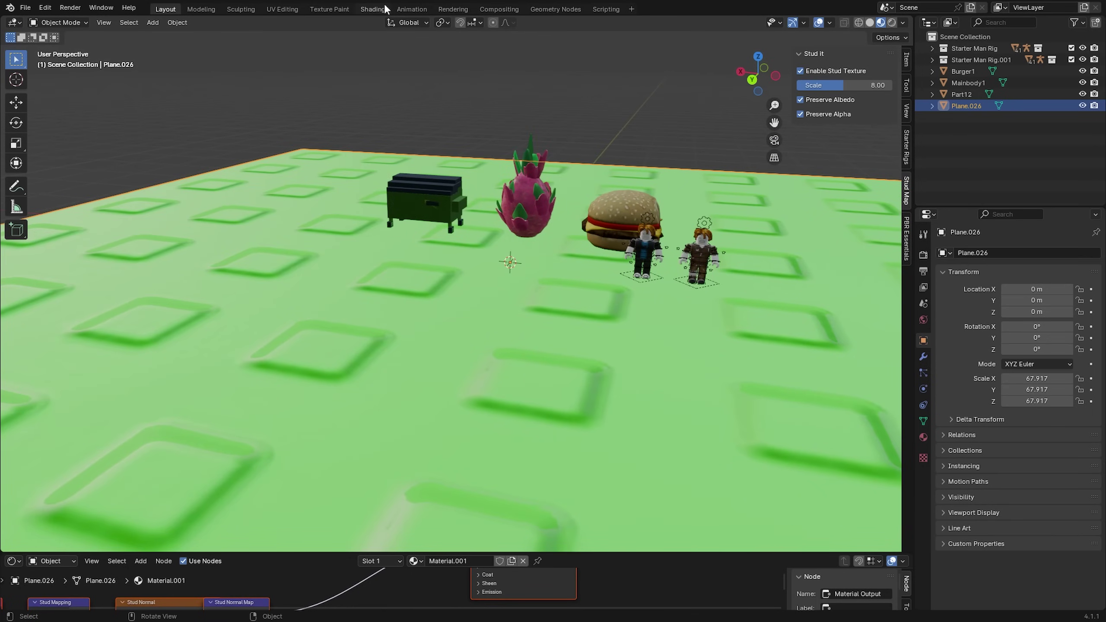
- Connect a Value node set to 8 to the Scale input of the plane's Stud Mapping node in the Shading workspace
{"action": "left_click", "coordinate": [373, 8]}
{"action": "scroll", "coordinate": [375, 451], "scroll_direction": "down", "scroll_amount": 4}
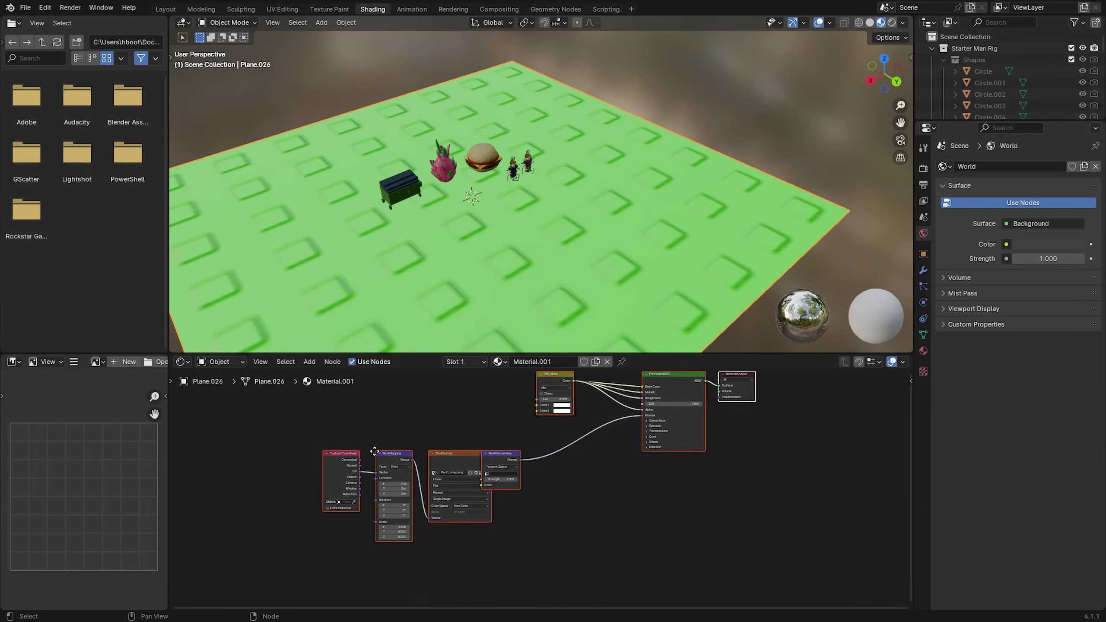
{"action": "middle_click_drag", "start_coordinate": [375, 451], "coordinate": [597, 409]}
{"action": "scroll", "coordinate": [600, 437], "scroll_direction": "up", "scroll_amount": 8}
{"action": "middle_click_drag", "start_coordinate": [671, 403], "coordinate": [624, 440]}
{"action": "left_click", "coordinate": [543, 418]}
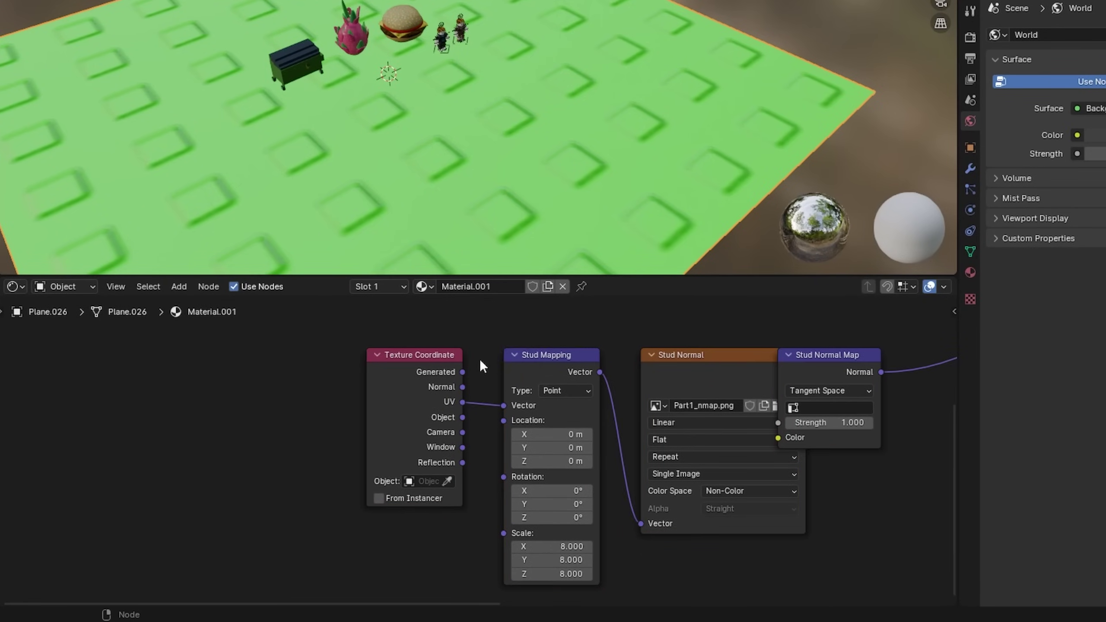
{"action": "mouse_move", "coordinate": [546, 359]}
{"action": "left_mouse_down"}
{"action": "mouse_move", "coordinate": [556, 345]}
{"action": "mouse_move", "coordinate": [542, 358]}
{"action": "left_mouse_up"}
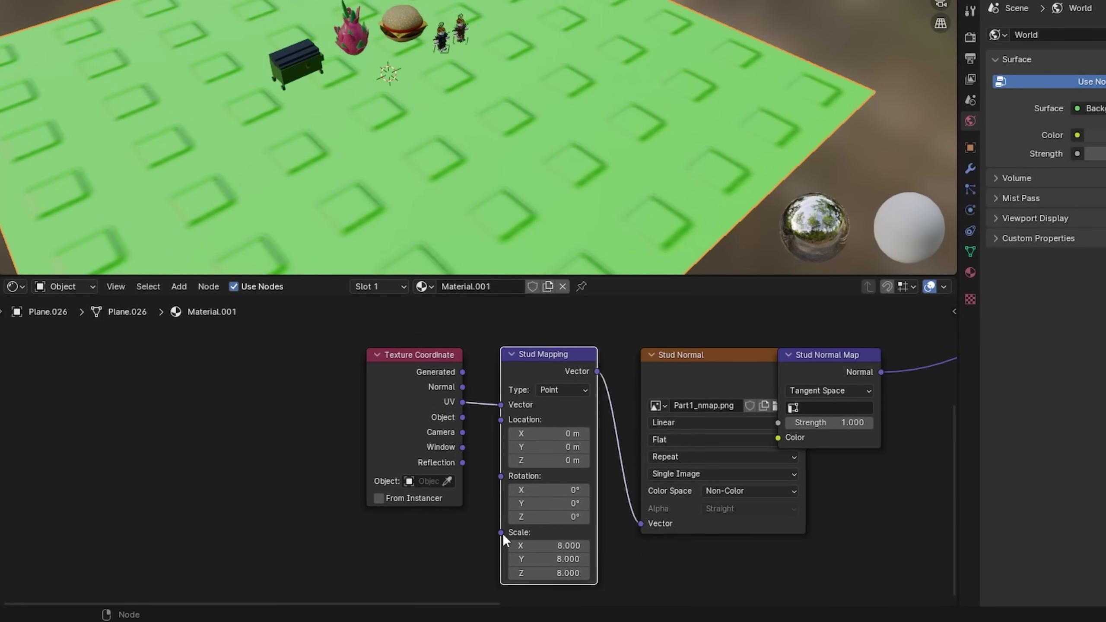
{"action": "left_click_drag", "start_coordinate": [485, 535], "coordinate": [426, 540]}
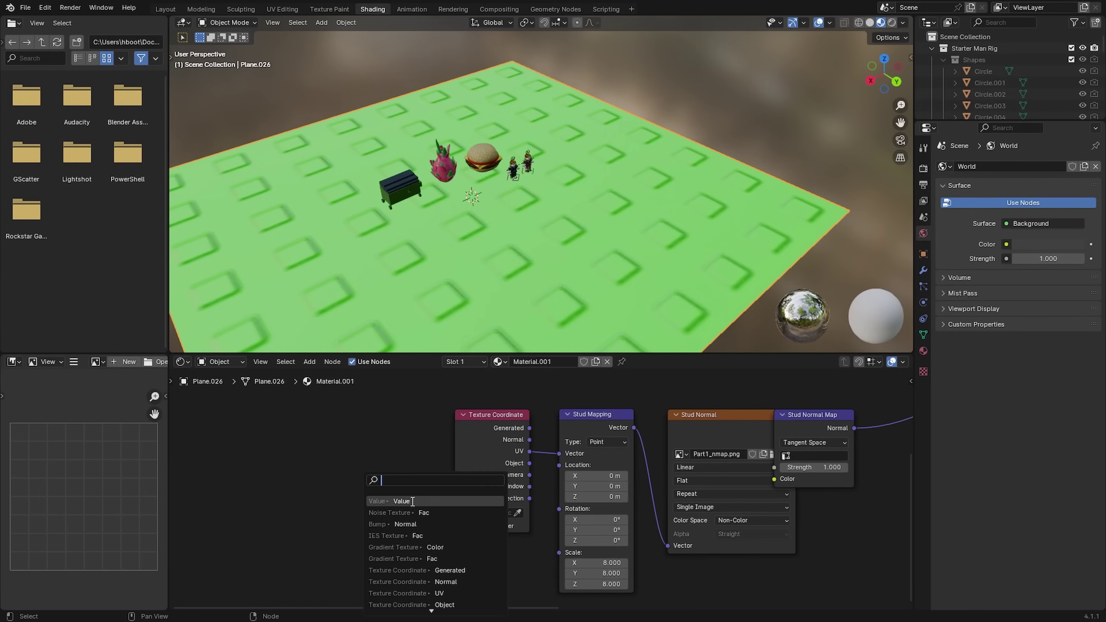
{"action": "left_click", "coordinate": [412, 502]}
{"action": "scroll", "coordinate": [526, 560], "scroll_direction": "up", "scroll_amount": 4}
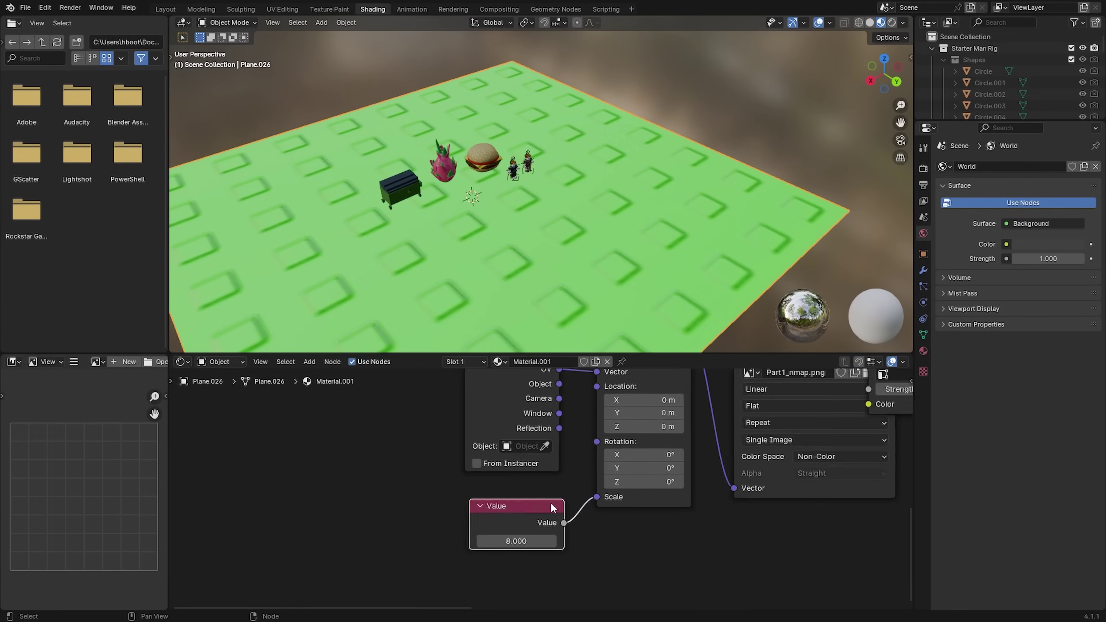
- Raise the plane's stud scale value to about 69.9 and fine-tune it to suit the size of the props and characters
{"action": "left_click_drag", "start_coordinate": [507, 560], "coordinate": [566, 560]}
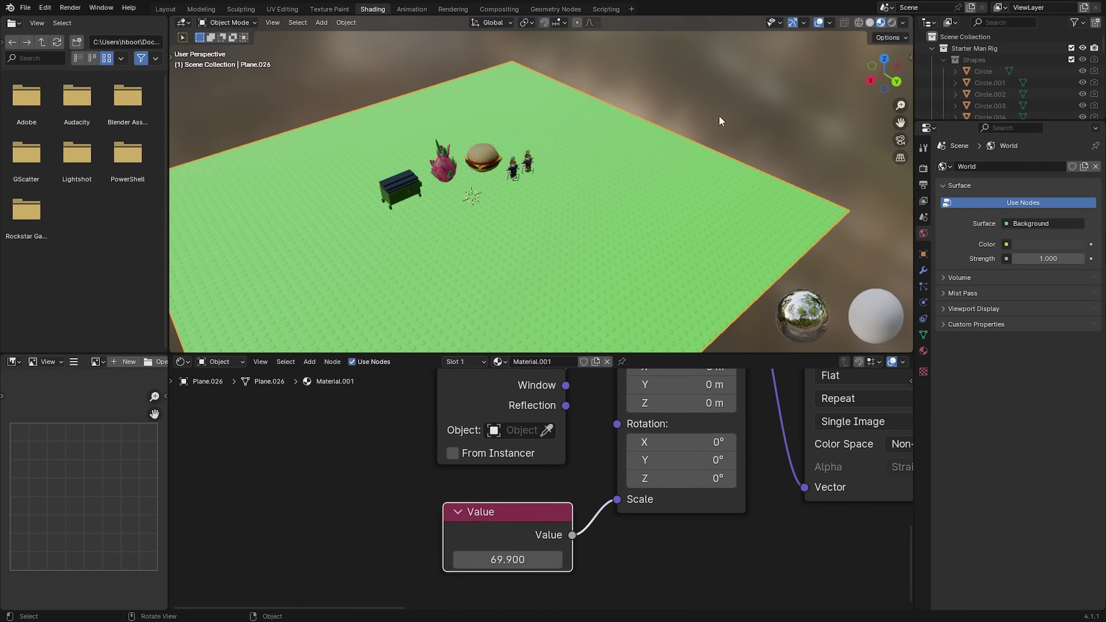
{"action": "scroll", "coordinate": [719, 115], "scroll_direction": "up", "scroll_amount": 5}
{"action": "middle_click_drag", "start_coordinate": [545, 181], "coordinate": [471, 163]}
{"action": "left_click_drag", "start_coordinate": [507, 560], "coordinate": [564, 560]}
{"action": "middle_click_drag", "start_coordinate": [614, 288], "coordinate": [620, 326]}
{"action": "scroll", "coordinate": [726, 35], "scroll_direction": "down", "scroll_amount": 3}
- Enable the stud texture on the dumpster and inspect its studs up close
{"action": "middle_click_drag", "start_coordinate": [632, 199], "coordinate": [490, 185]}
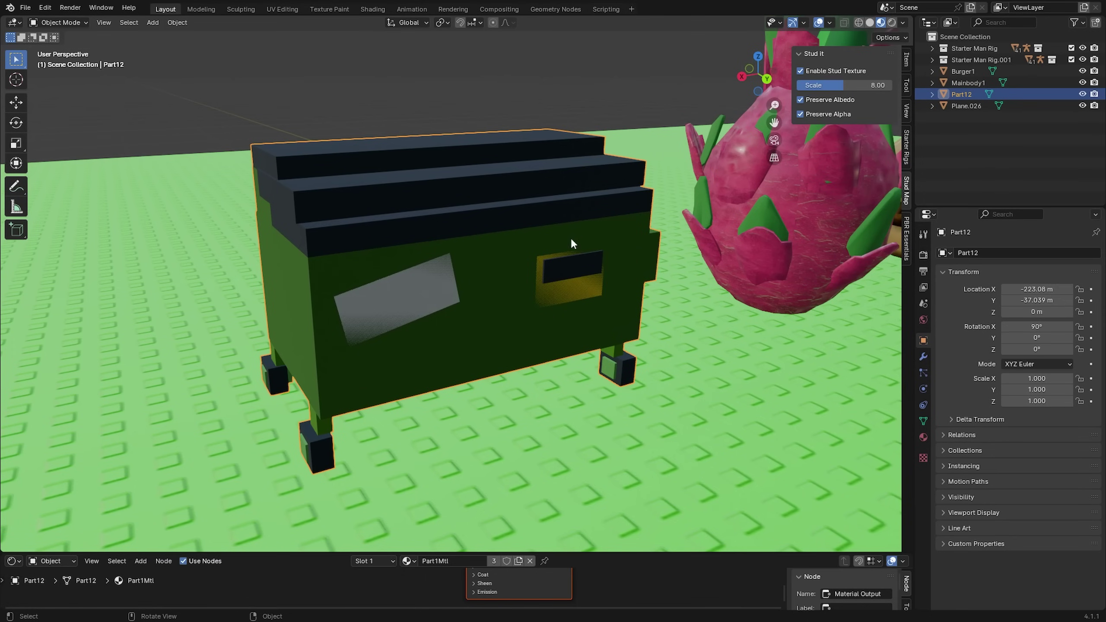
{"action": "left_click", "coordinate": [811, 69]}
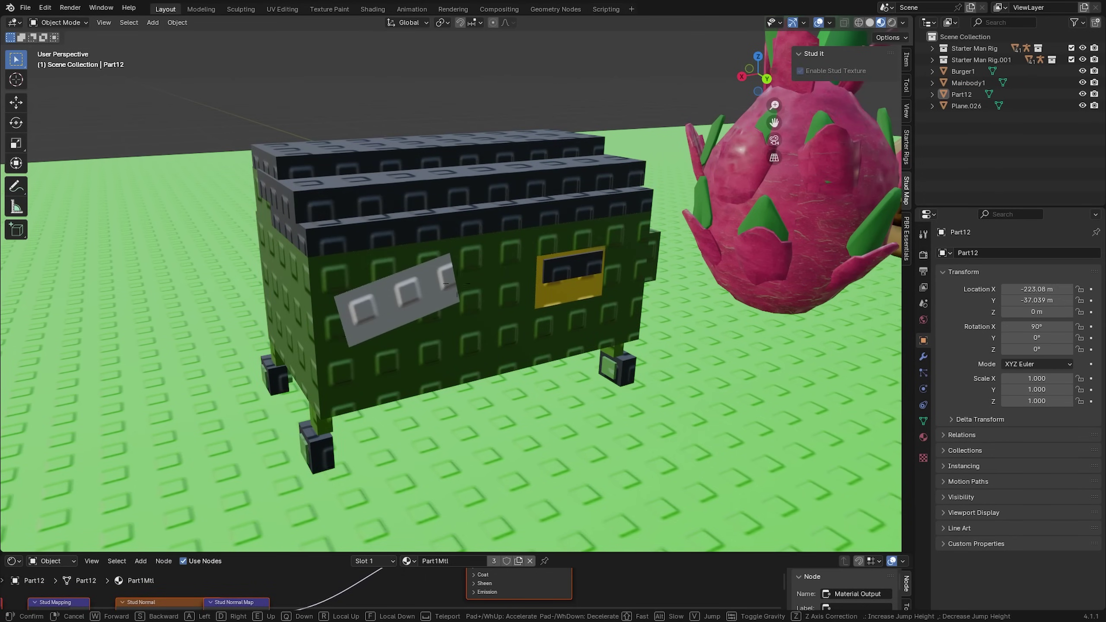
{"action": "key", "text": "a"}
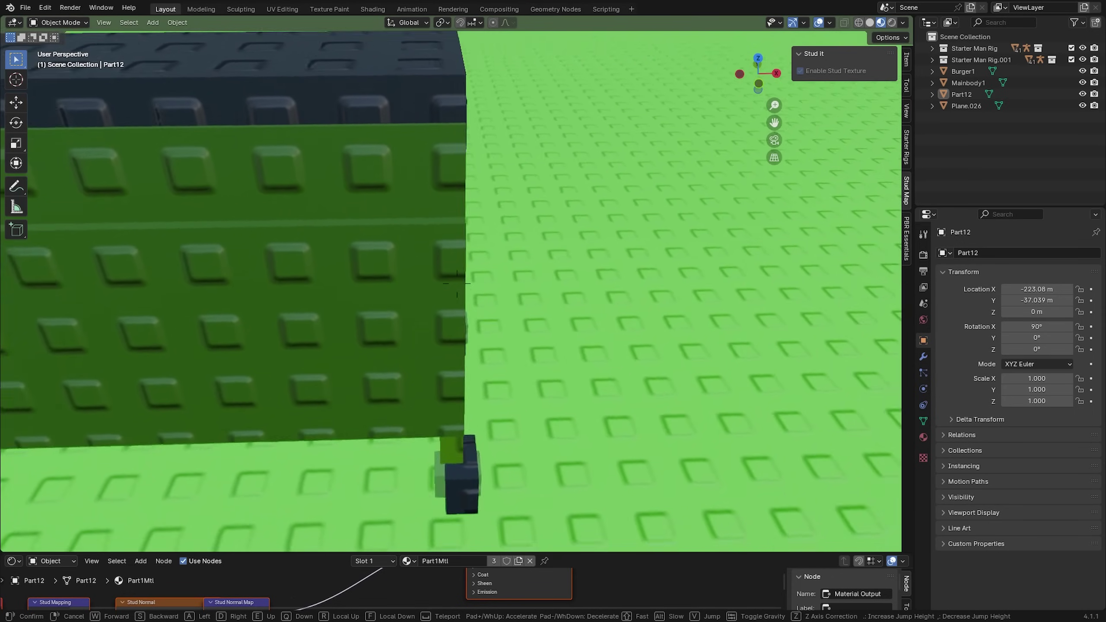
{"action": "key", "text": "a"}
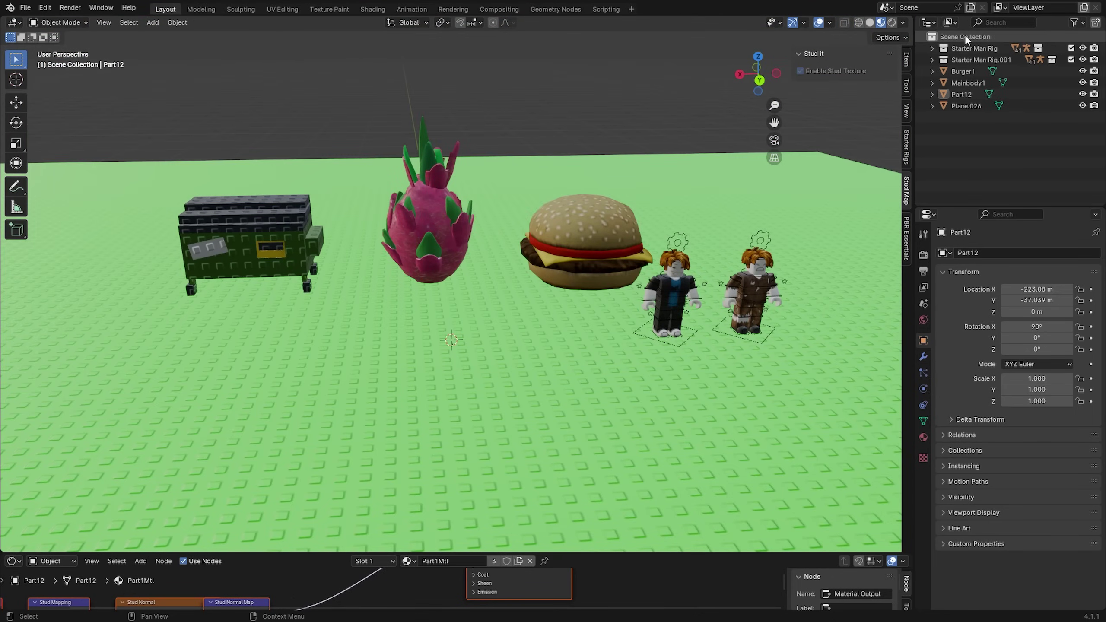
- Add a camera to the scene collection and switch the viewport to the camera's view
{"action": "left_click", "coordinate": [154, 23]}
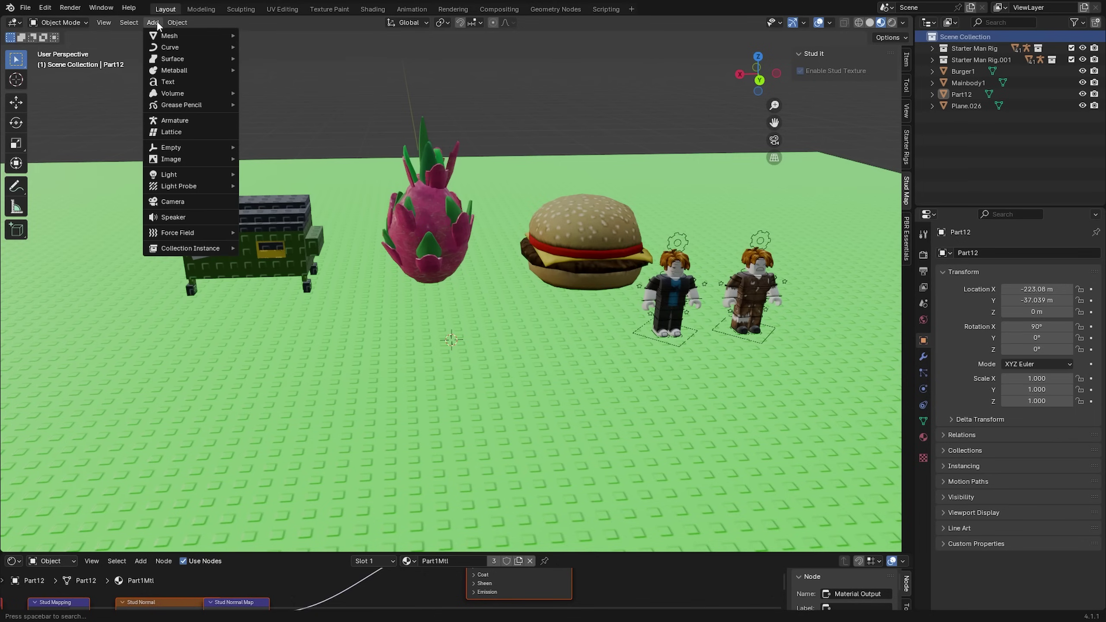
{"action": "left_click", "coordinate": [201, 202]}
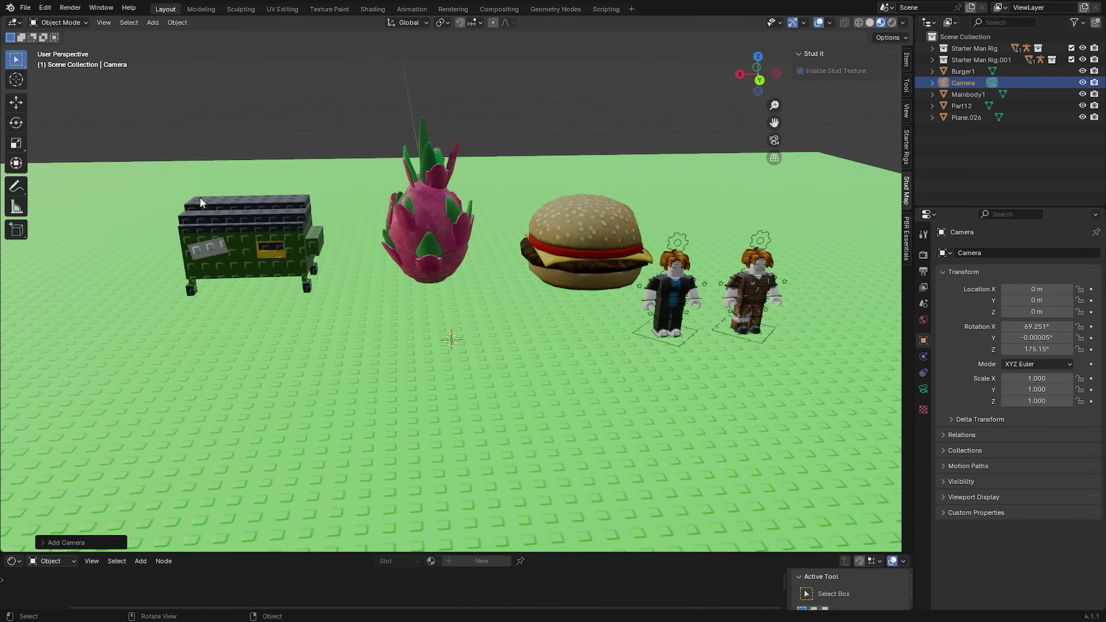
{"action": "left_click", "coordinate": [775, 140]}
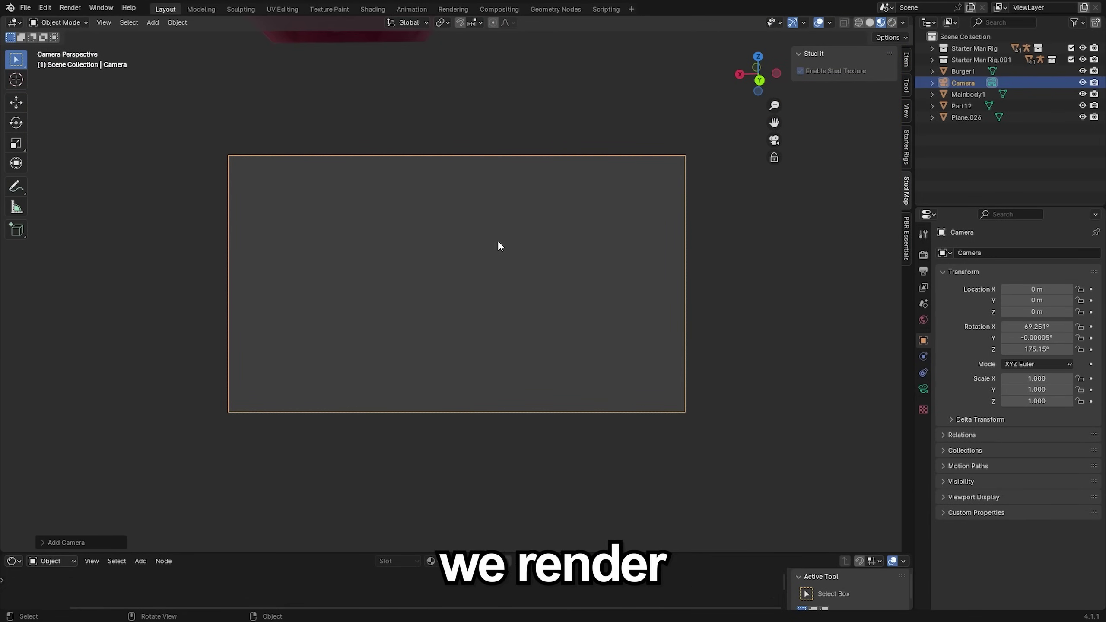
- Reposition the camera with Walk Navigation, backing it away until it faces the row of props and characters
{"action": "left_click", "coordinate": [104, 23]}
{"action": "mouse_move", "coordinate": [119, 186]}
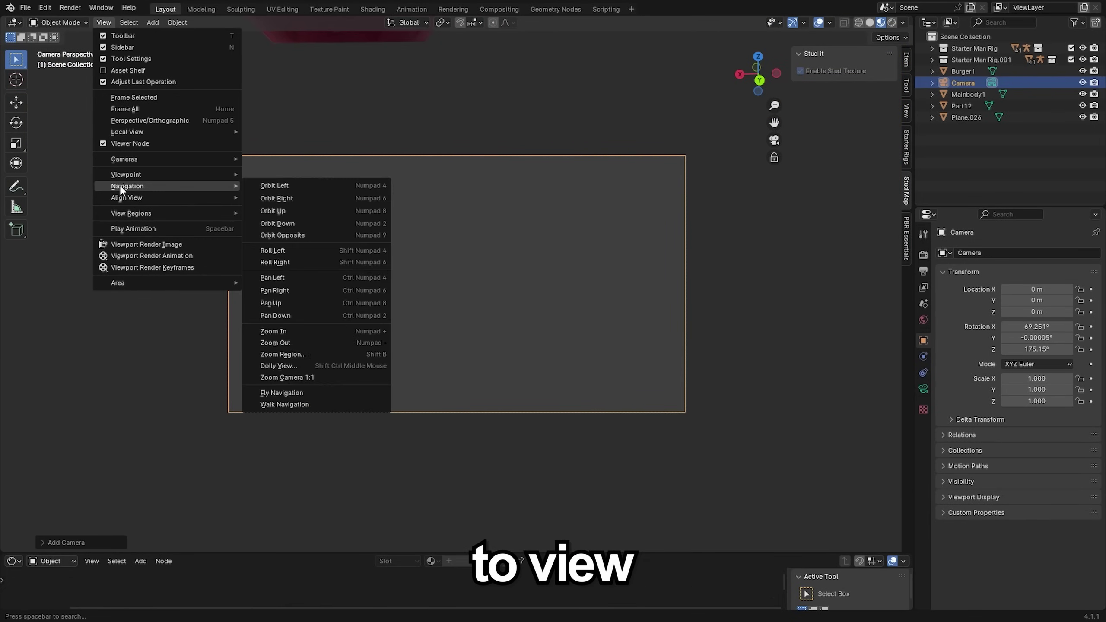
{"action": "left_click", "coordinate": [284, 404]}
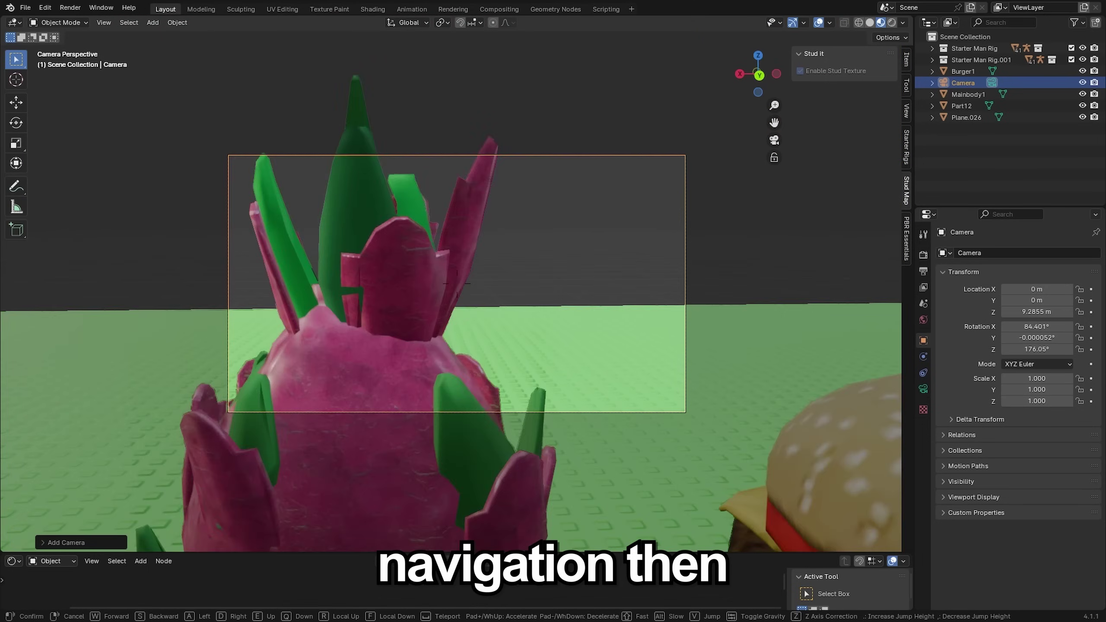
{"action": "key", "text": "s"}
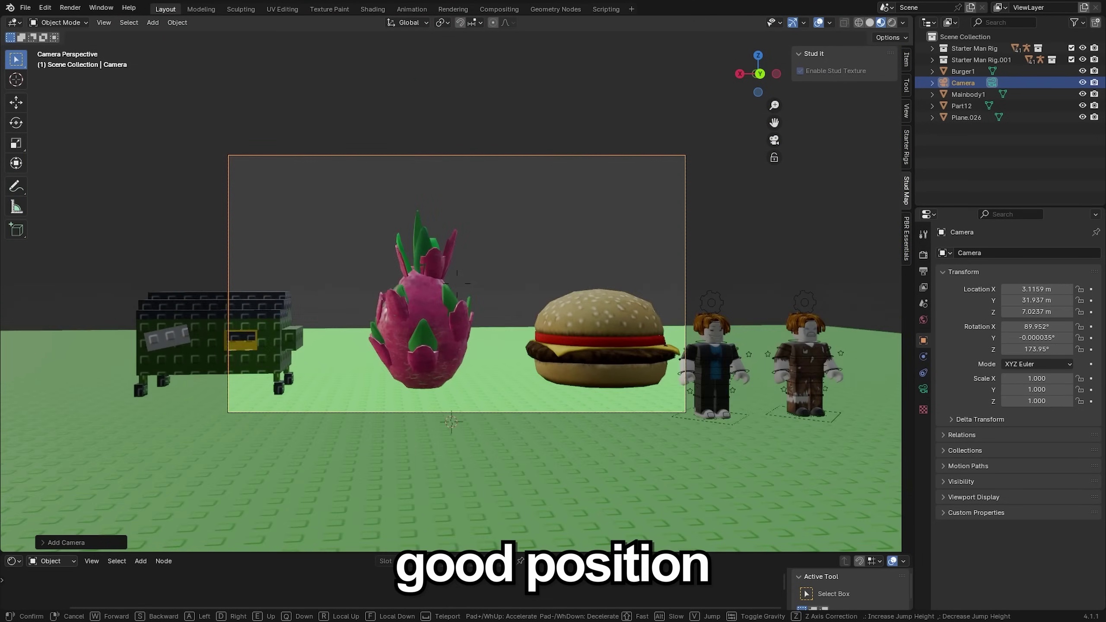
{"action": "key", "text": "w"}
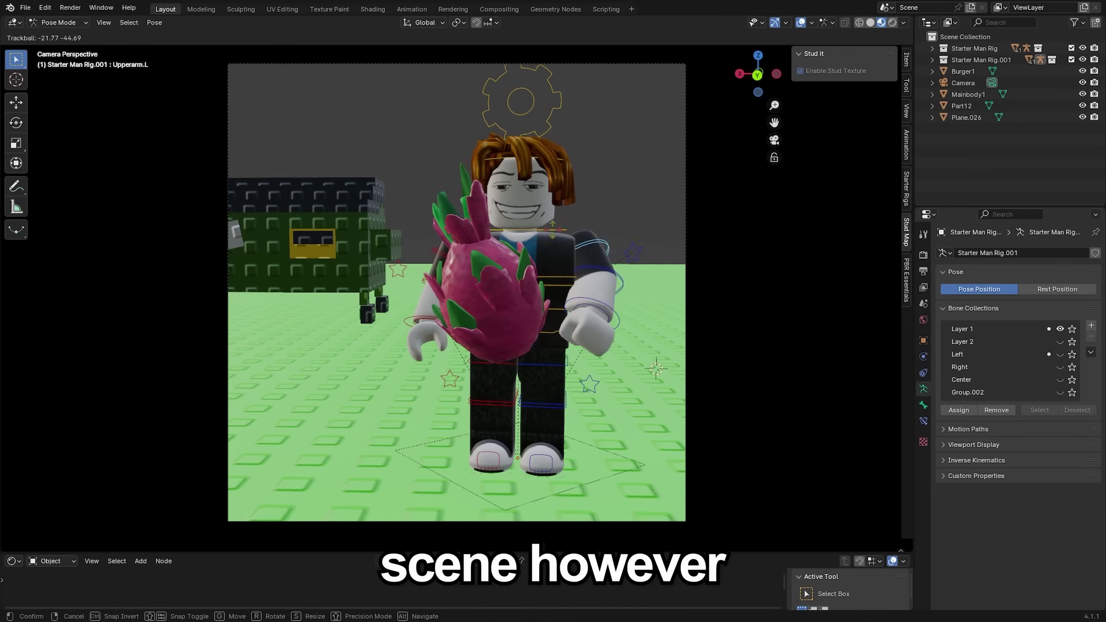
- Tilt the dragon fruit in front of the character's torso with a free trackball rotation
{"action": "key", "text": "r"}
{"action": "key", "text": "r"}
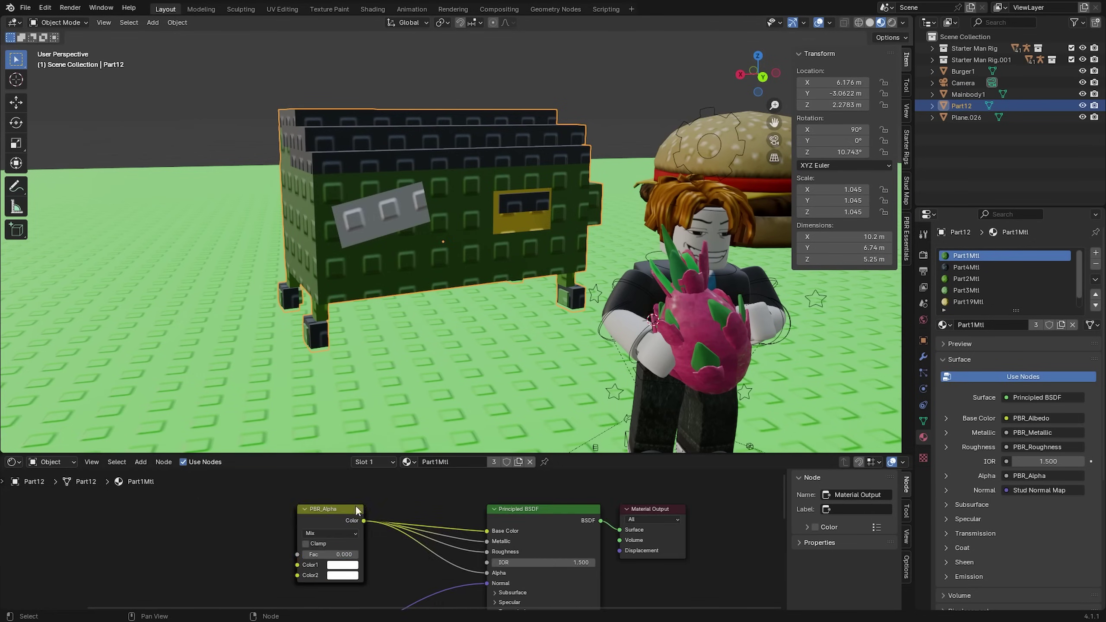
- Recolour the dumpster's green body material to yellow in its PBR_Alpha node
{"action": "left_click", "coordinate": [352, 532]}
{"action": "left_click_drag", "start_coordinate": [352, 531], "coordinate": [346, 549]}
{"action": "left_click", "coordinate": [352, 548]}
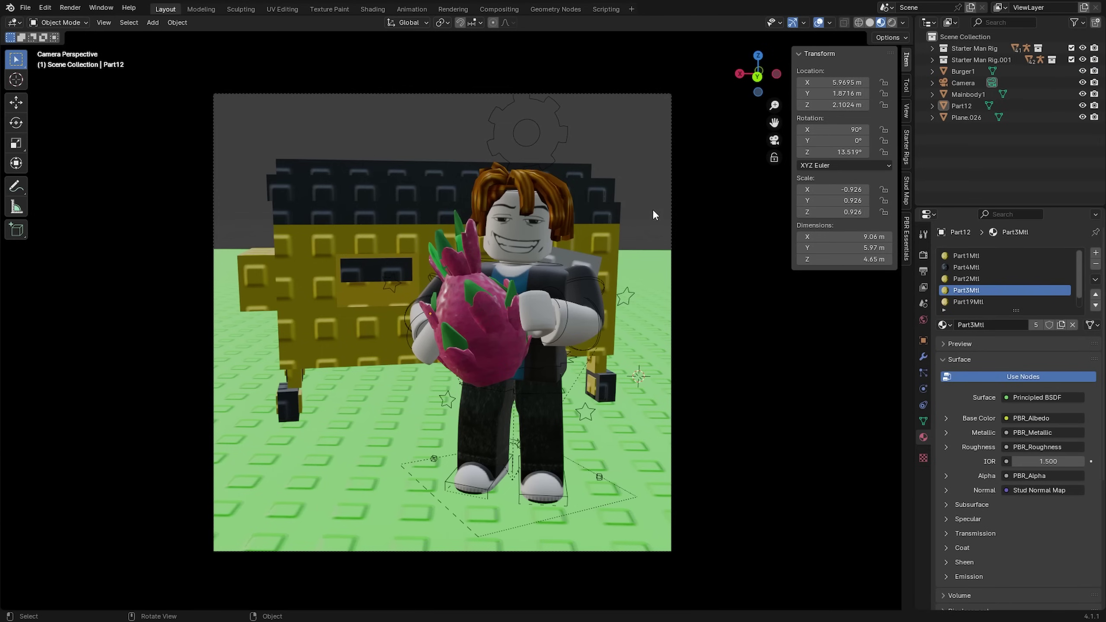
- Add a sun light to the scene with an angle of 180° and a strength of 3
{"action": "left_click", "coordinate": [153, 23]}
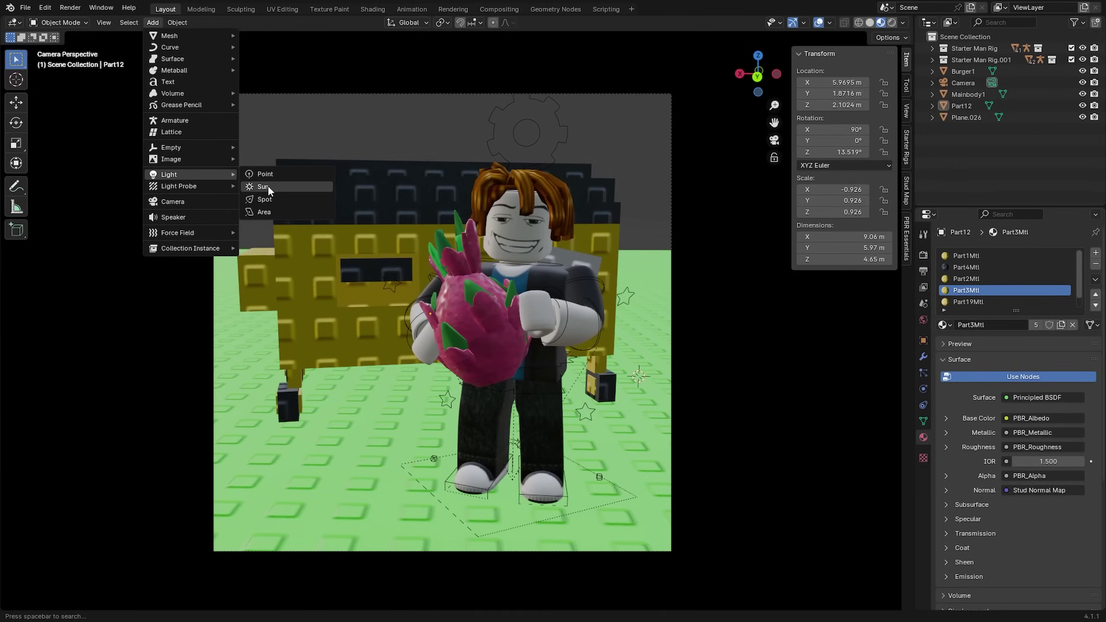
{"action": "left_click", "coordinate": [344, 240]}
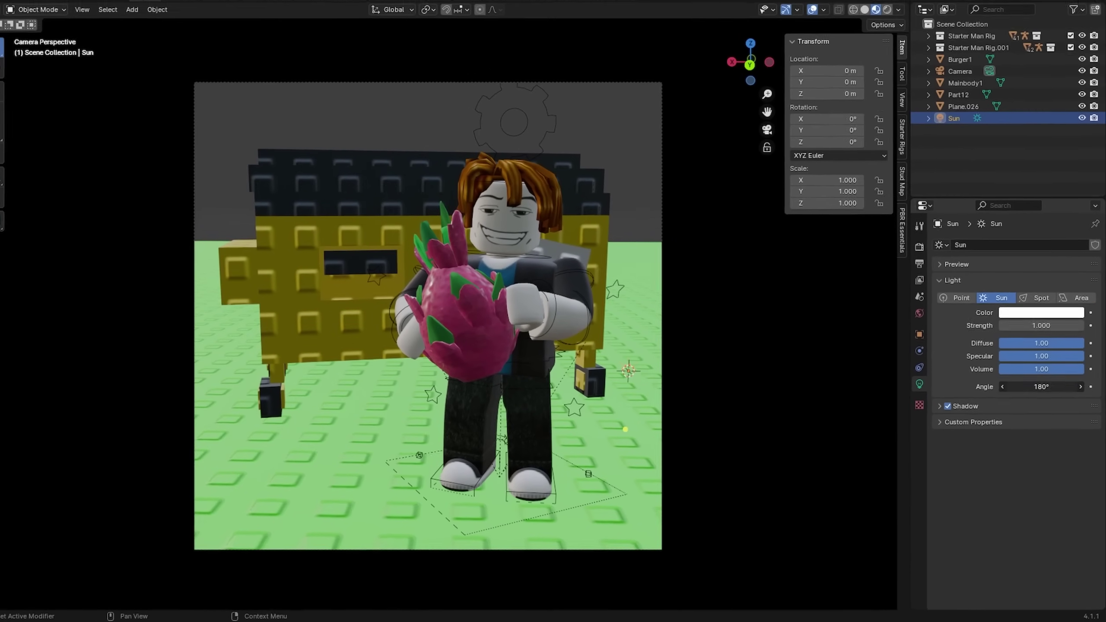
{"action": "double_click", "coordinate": [1019, 248]}
{"action": "type", "text": "3"}
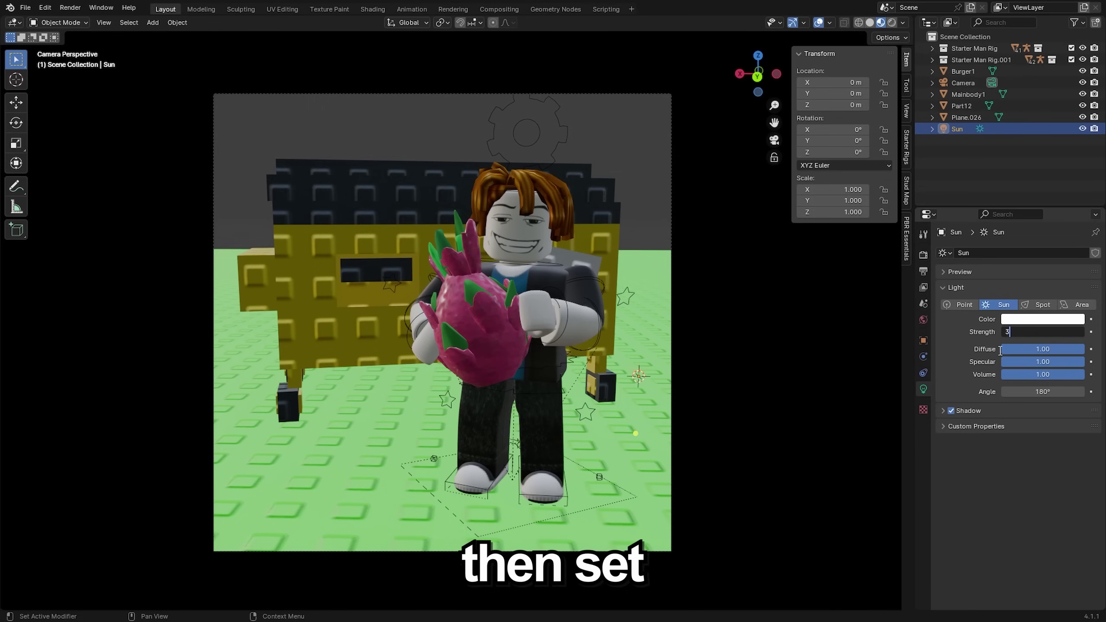
{"action": "key", "text": "Return"}
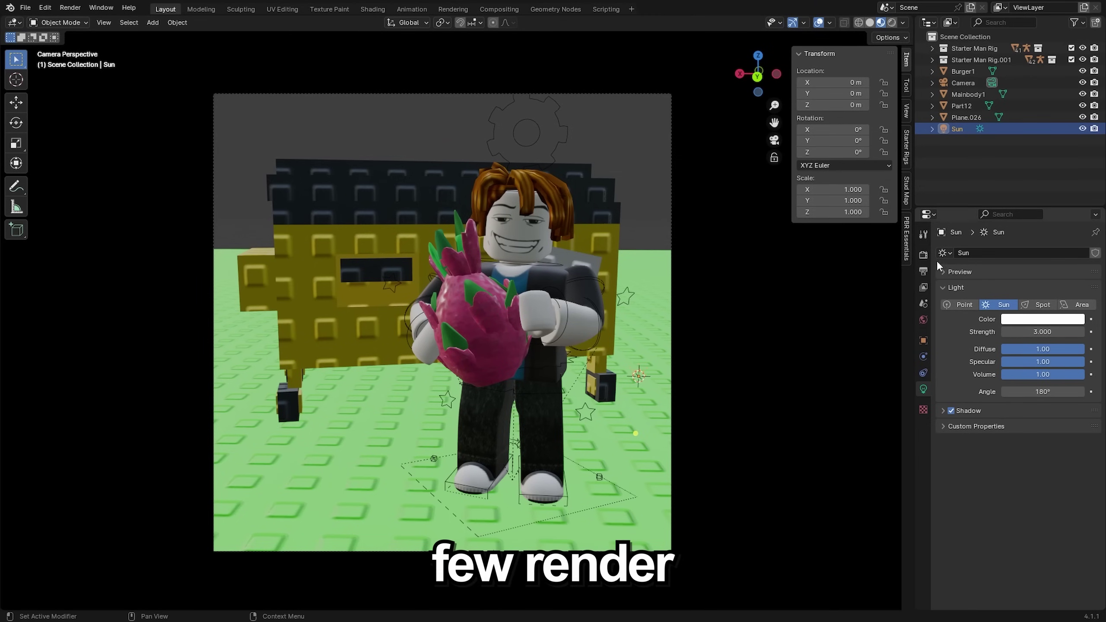
- Switch the render engine to Cycles and its device to GPU Compute
{"action": "left_click", "coordinate": [924, 254]}
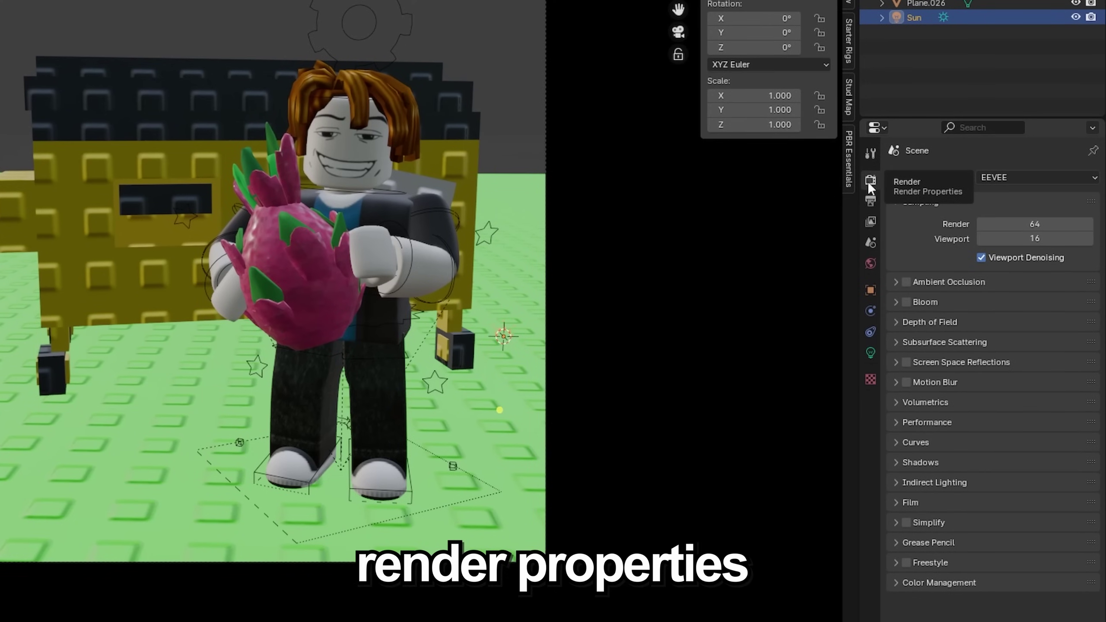
{"action": "left_click", "coordinate": [991, 173]}
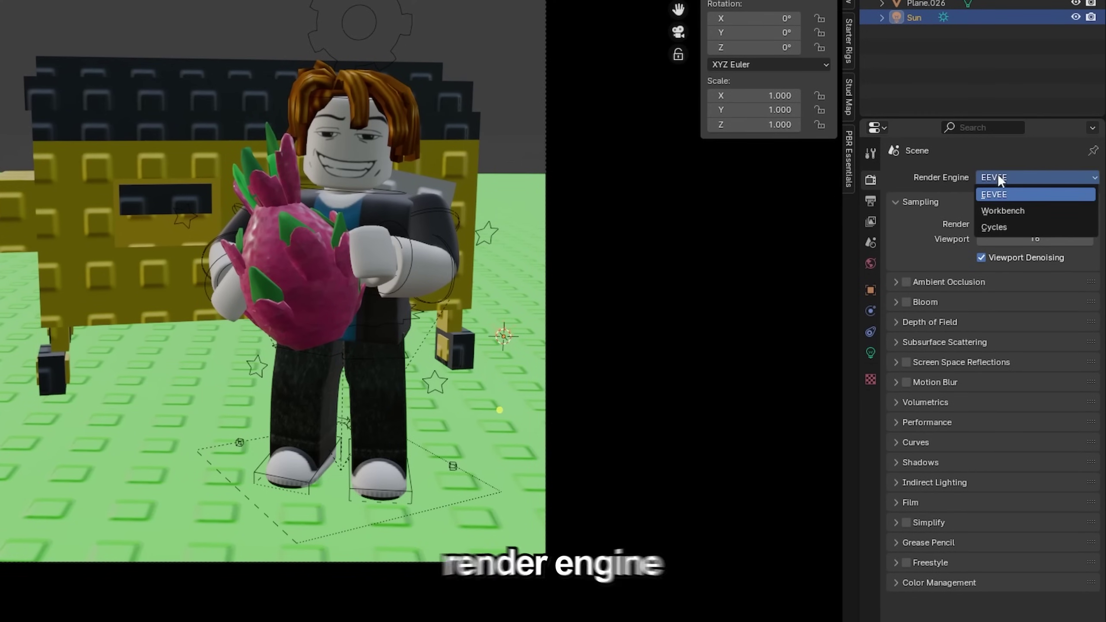
{"action": "left_click", "coordinate": [1005, 231]}
{"action": "left_click", "coordinate": [995, 213]}
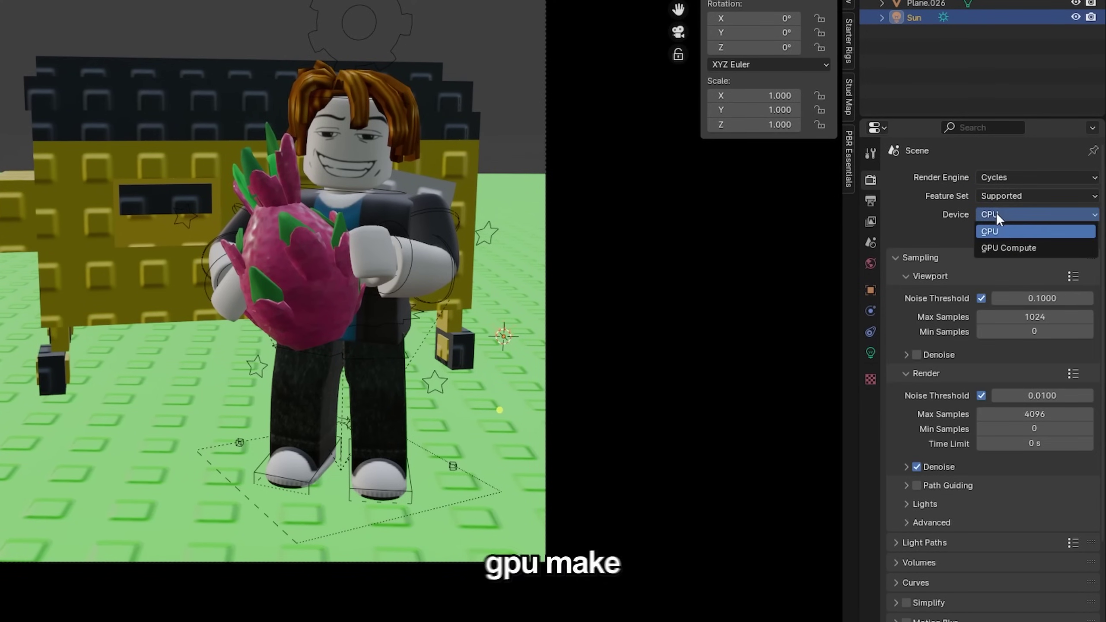
{"action": "left_click", "coordinate": [1006, 246]}
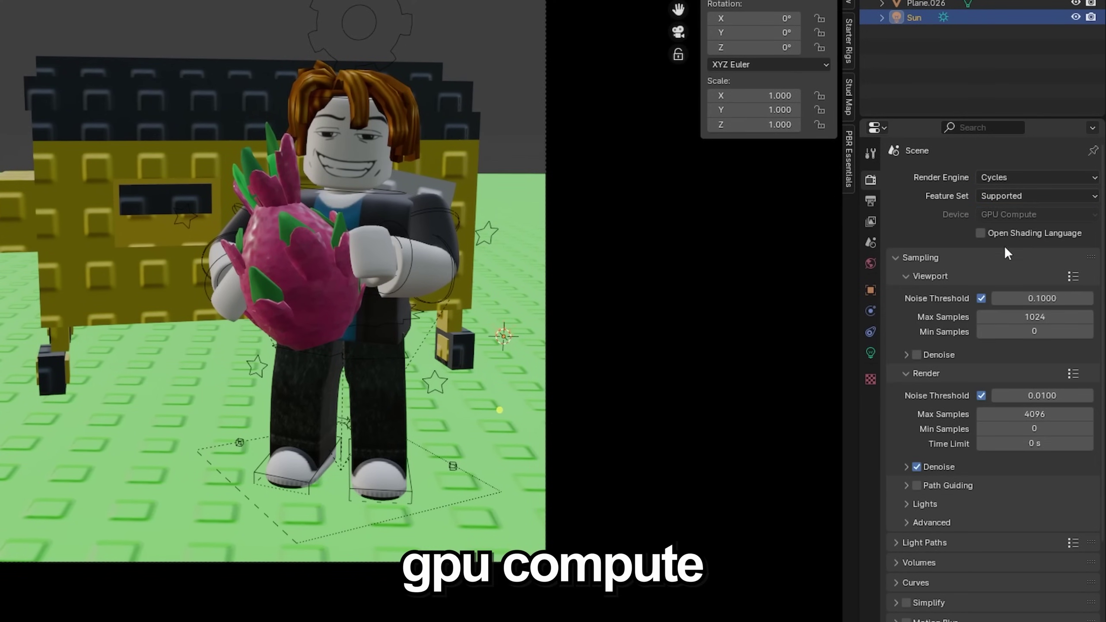
- Set the render max samples to 100 and enable the transparent film option
{"action": "scroll", "coordinate": [930, 394], "scroll_direction": "down", "scroll_amount": 5}
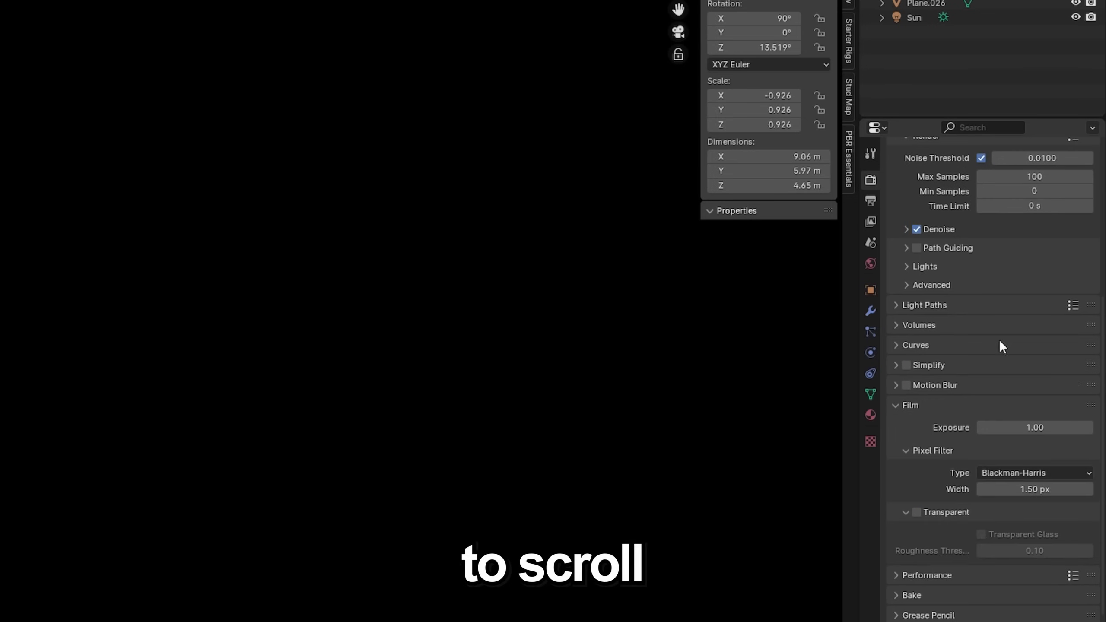
{"action": "scroll", "coordinate": [999, 339], "scroll_direction": "down", "scroll_amount": 2}
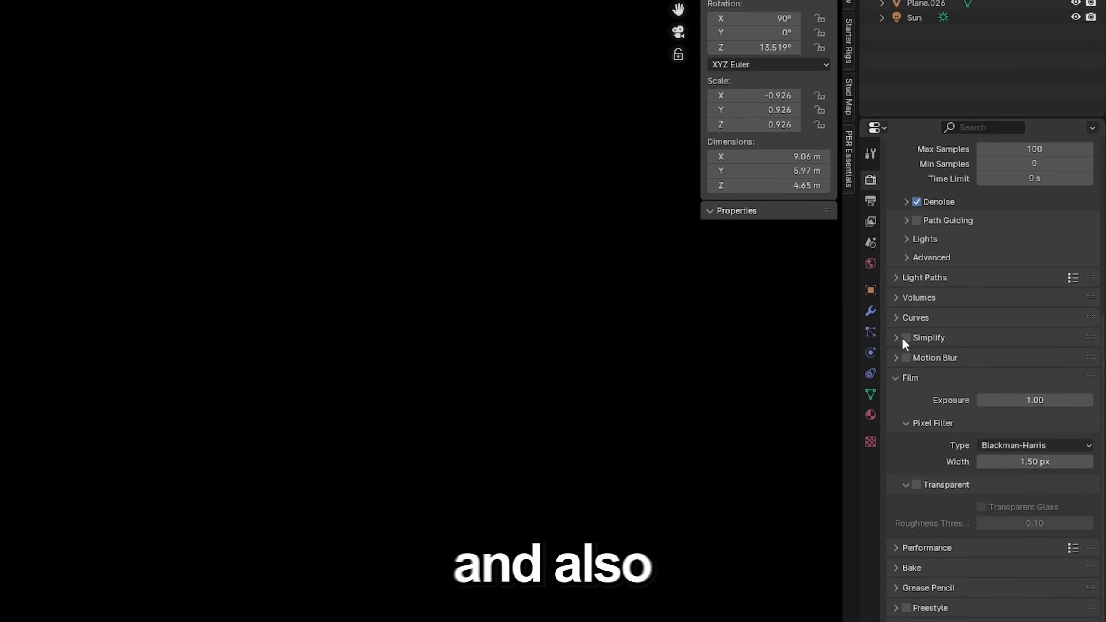
{"action": "left_click", "coordinate": [917, 484]}
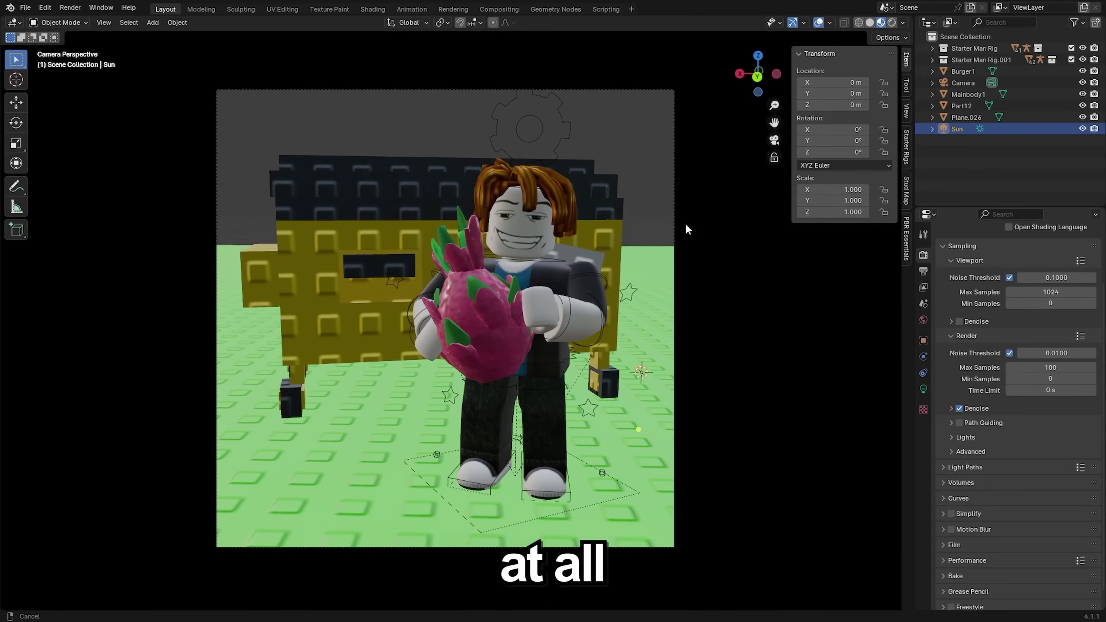
- Show the viewport in rendered shading and disable the ground plane's Diffuse and Glossy ray visibility
{"action": "left_click", "coordinate": [891, 21]}
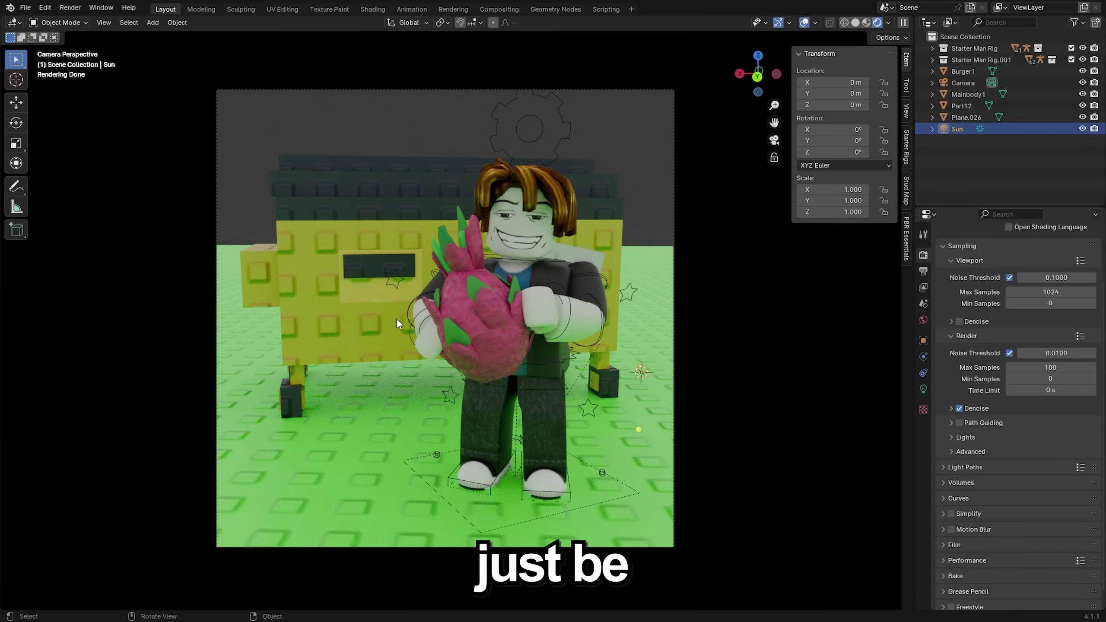
{"action": "left_click", "coordinate": [647, 415]}
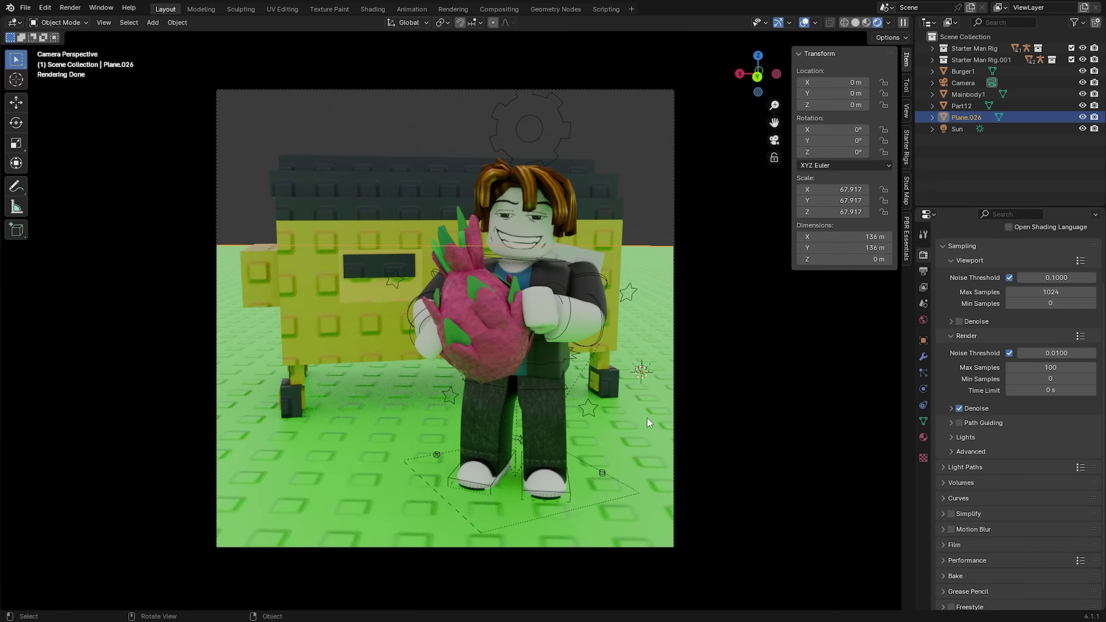
{"action": "left_click", "coordinate": [923, 342]}
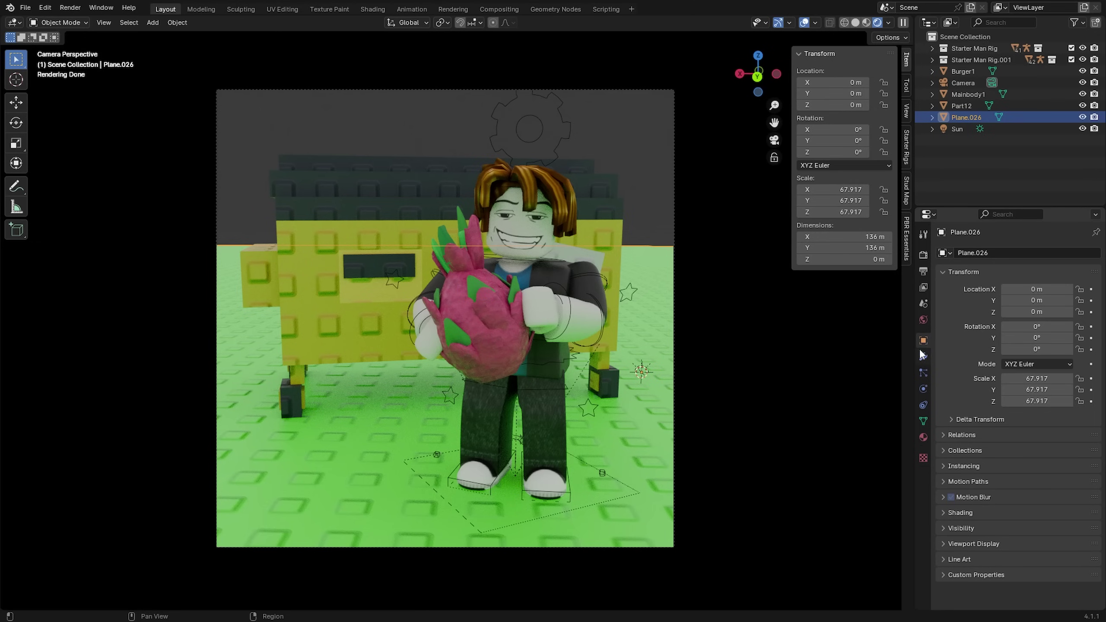
{"action": "left_click", "coordinate": [972, 527]}
{"action": "scroll", "coordinate": [972, 525], "scroll_direction": "down", "scroll_amount": 6}
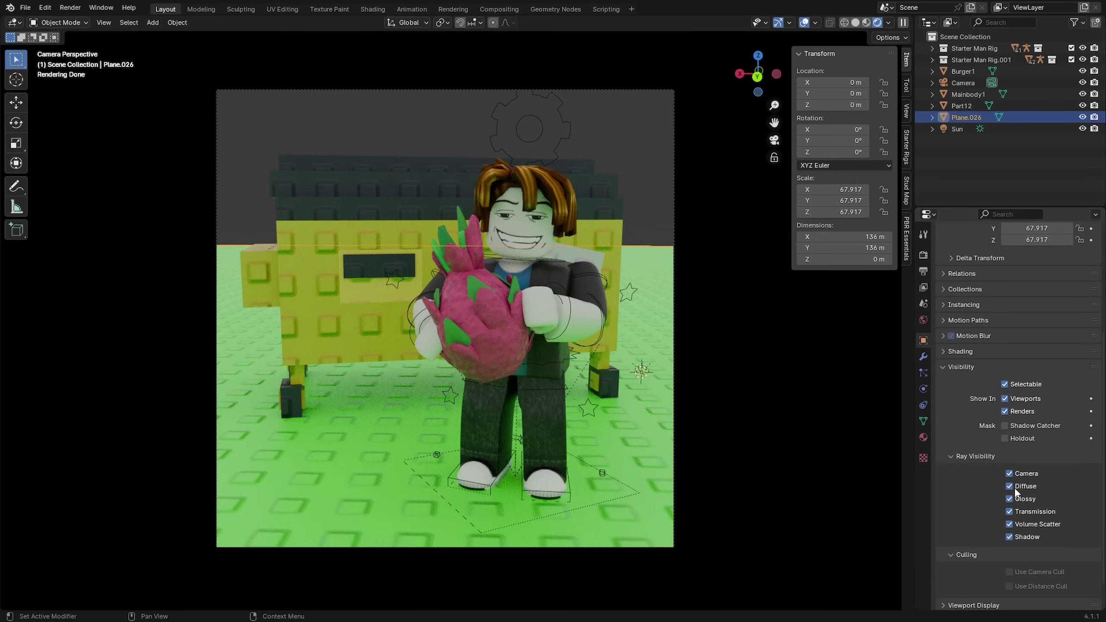
{"action": "left_click", "coordinate": [1009, 485]}
{"action": "left_click", "coordinate": [1010, 500]}
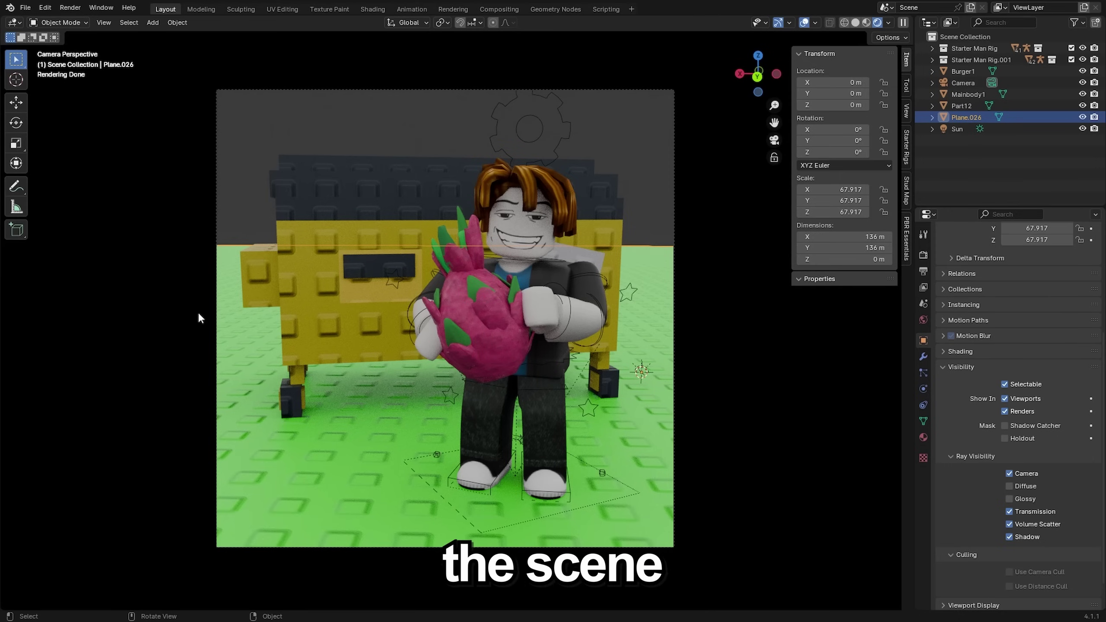
- Open the Shading workspace and select the character's head to show its material nodes, viewed from the front
{"action": "left_click", "coordinate": [373, 8]}
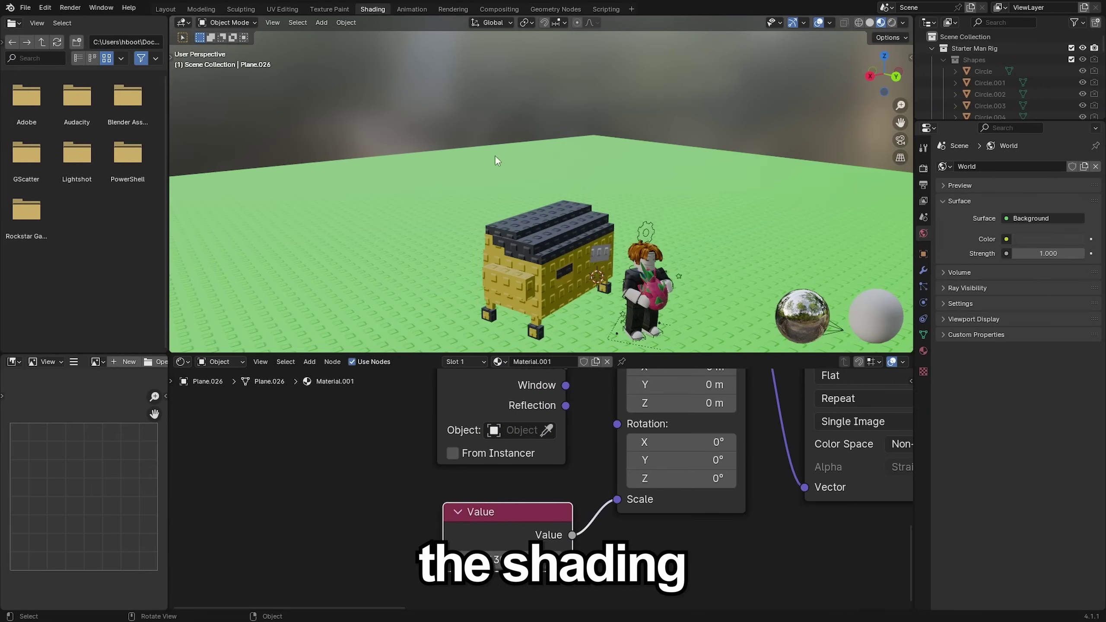
{"action": "middle_click_drag", "start_coordinate": [647, 204], "coordinate": [560, 236]}
{"action": "left_click", "coordinate": [498, 270]}
{"action": "middle_click_drag", "start_coordinate": [529, 274], "coordinate": [541, 204], "text": "shift"}
{"action": "scroll", "coordinate": [536, 173], "scroll_direction": "up", "scroll_amount": 2}
{"action": "middle_click_drag", "start_coordinate": [628, 418], "coordinate": [643, 463]}
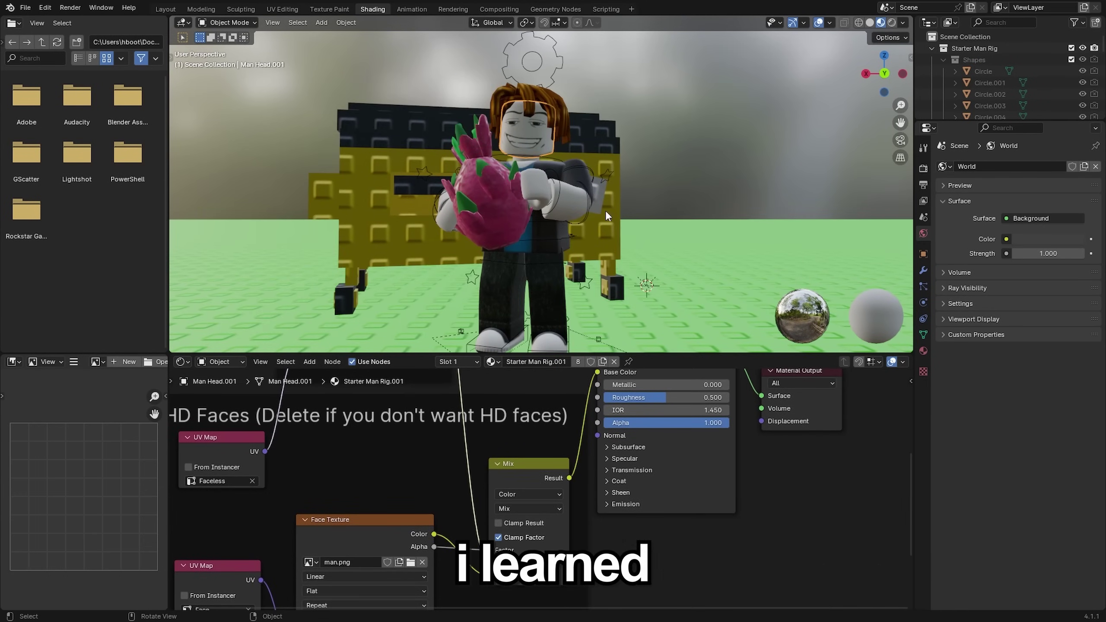
{"action": "middle_click_drag", "start_coordinate": [606, 211], "coordinate": [626, 221]}
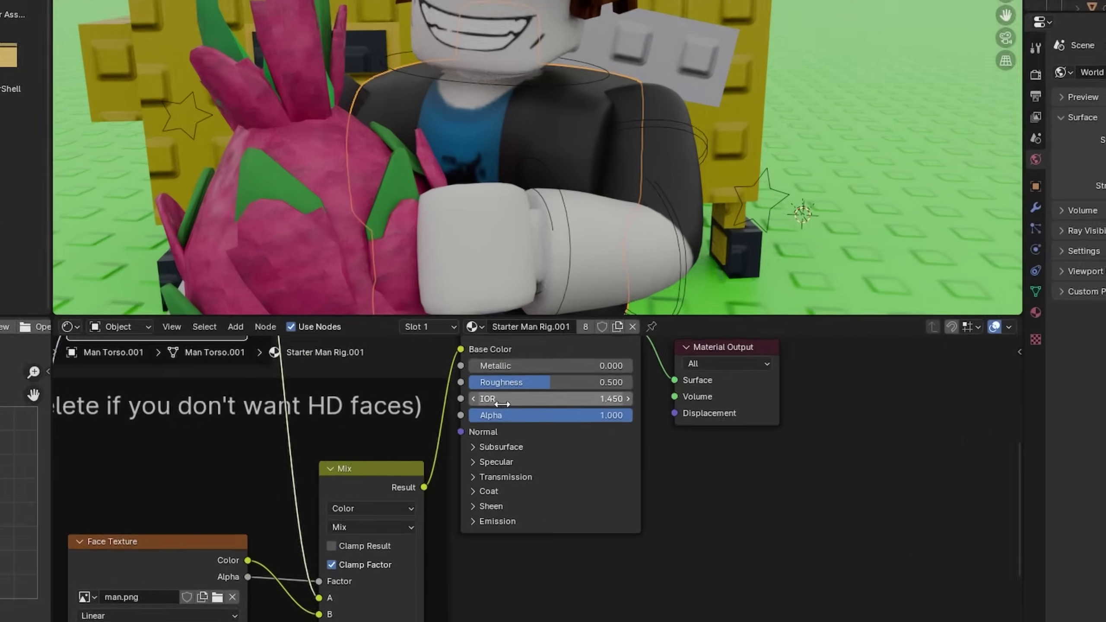
- Set the IOR of the character torso's Starter Man Rig.001 material to 1.1
{"action": "left_click", "coordinate": [510, 418]}
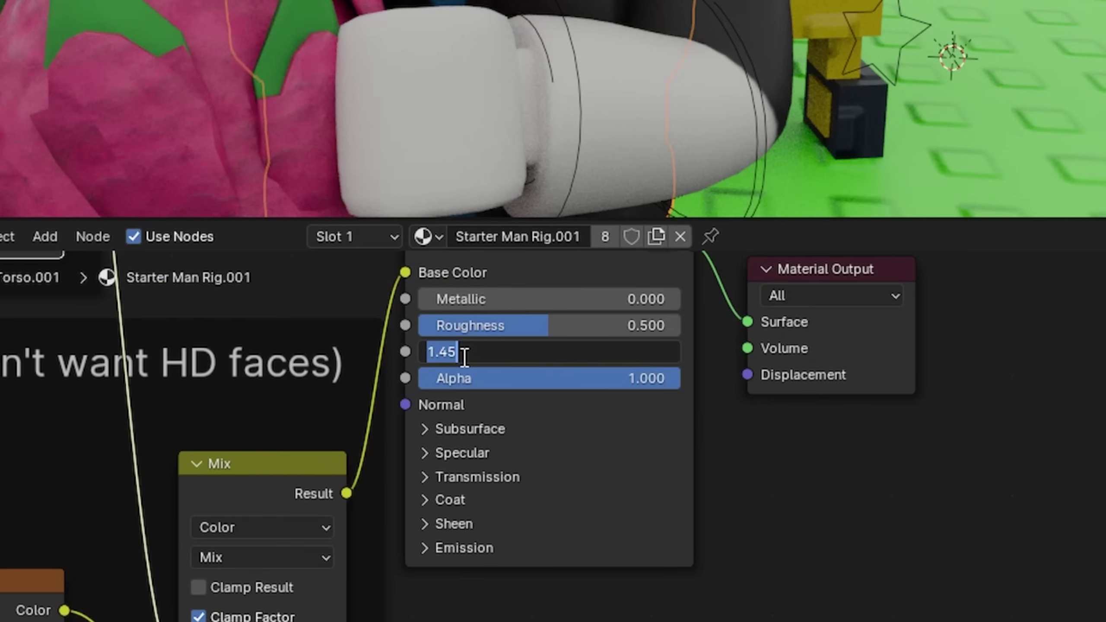
{"action": "type", "text": "1.1"}
{"action": "key", "text": "Return"}
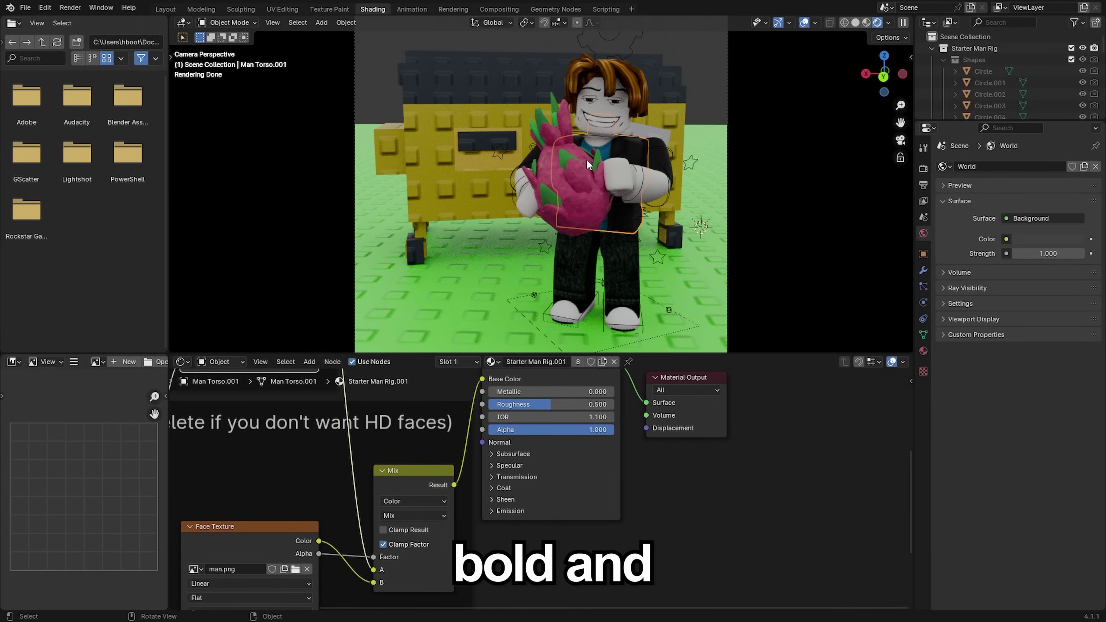
- Change the IOR of the character's Starter Man Rig.001 material to 1.5 to compare the look
{"action": "double_click", "coordinate": [556, 413]}
{"action": "type", "text": "1.5"}
{"action": "key", "text": "Return"}
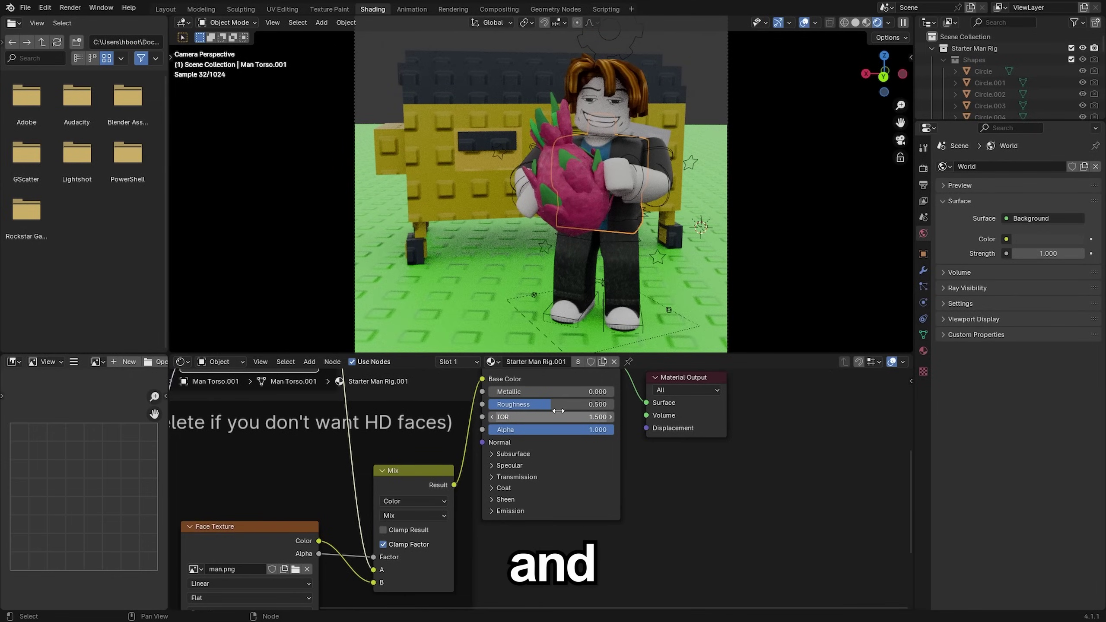
- Set the IOR of the ground plane's Material.001 to 1.1
{"action": "left_click", "coordinate": [419, 443]}
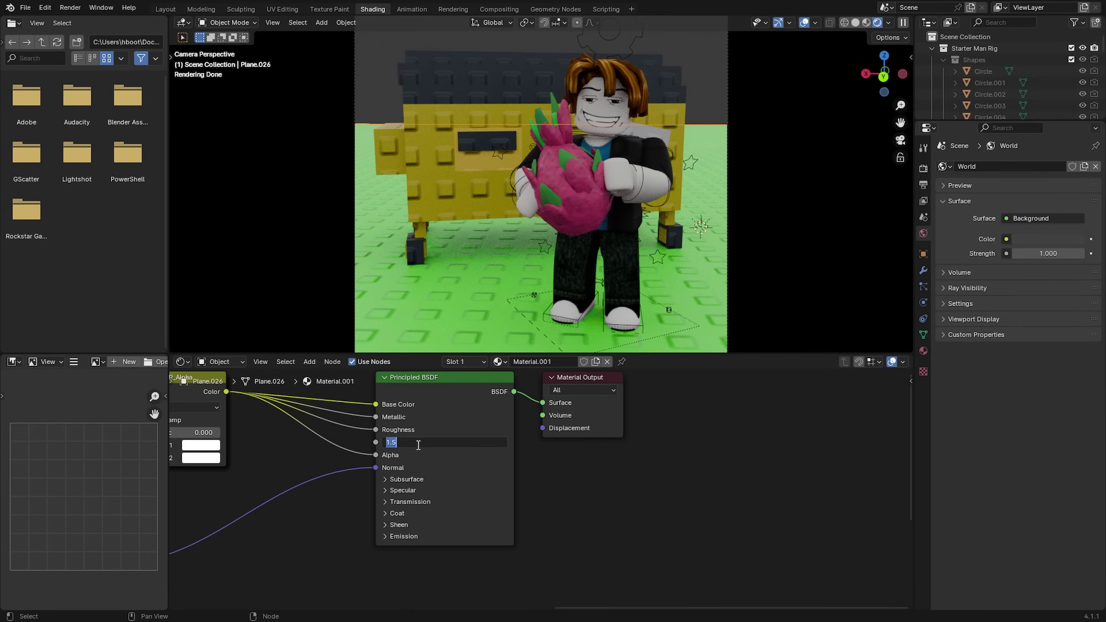
{"action": "type", "text": "1.1"}
{"action": "key", "text": "Return"}
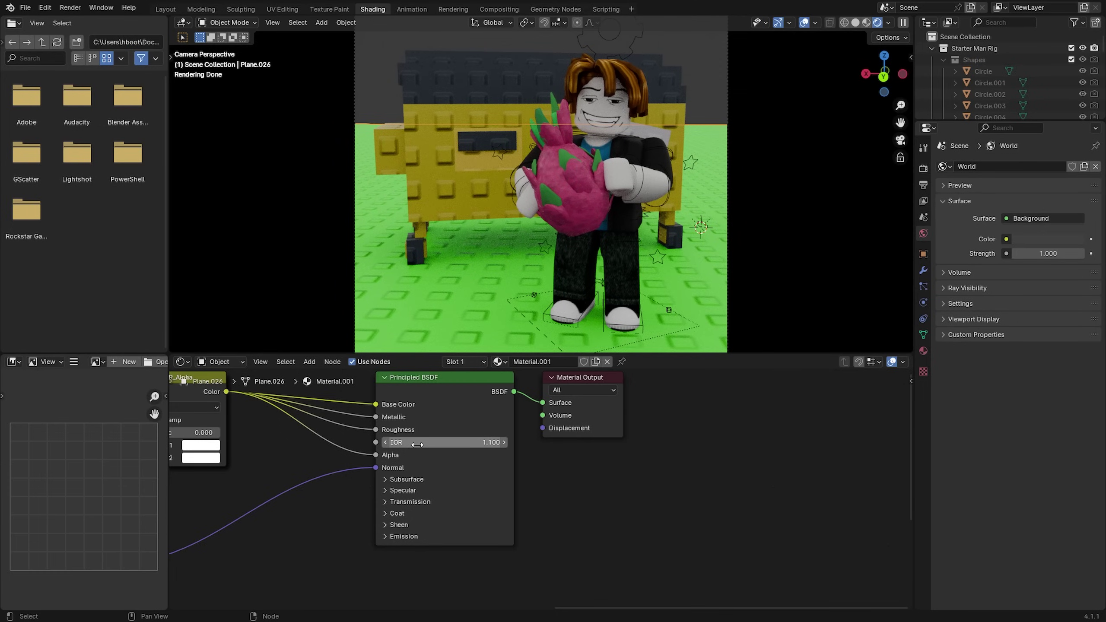
- Select the dragon fruit and render a still image of the scene from the camera's view
{"action": "left_click", "coordinate": [577, 174]}
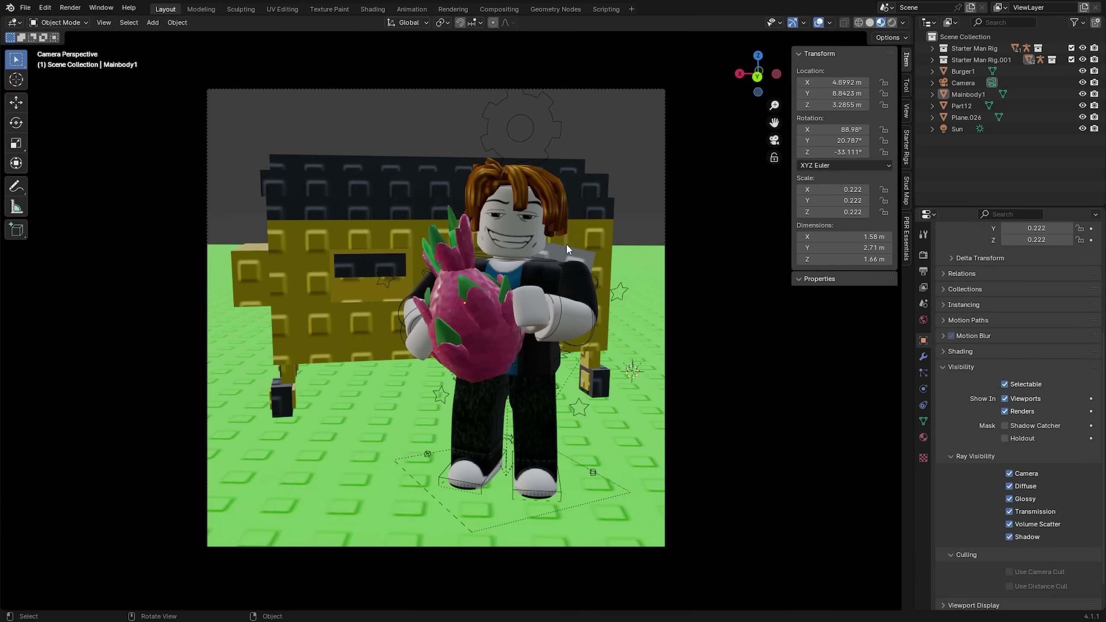
{"action": "key", "text": "F12"}
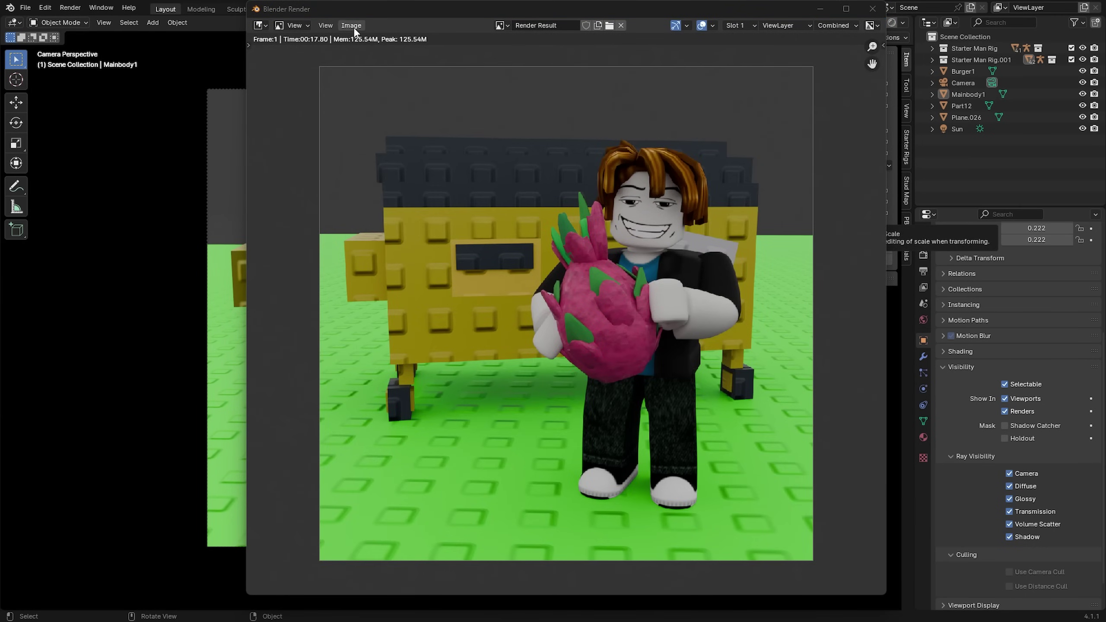
{"action": "left_click", "coordinate": [353, 25]}
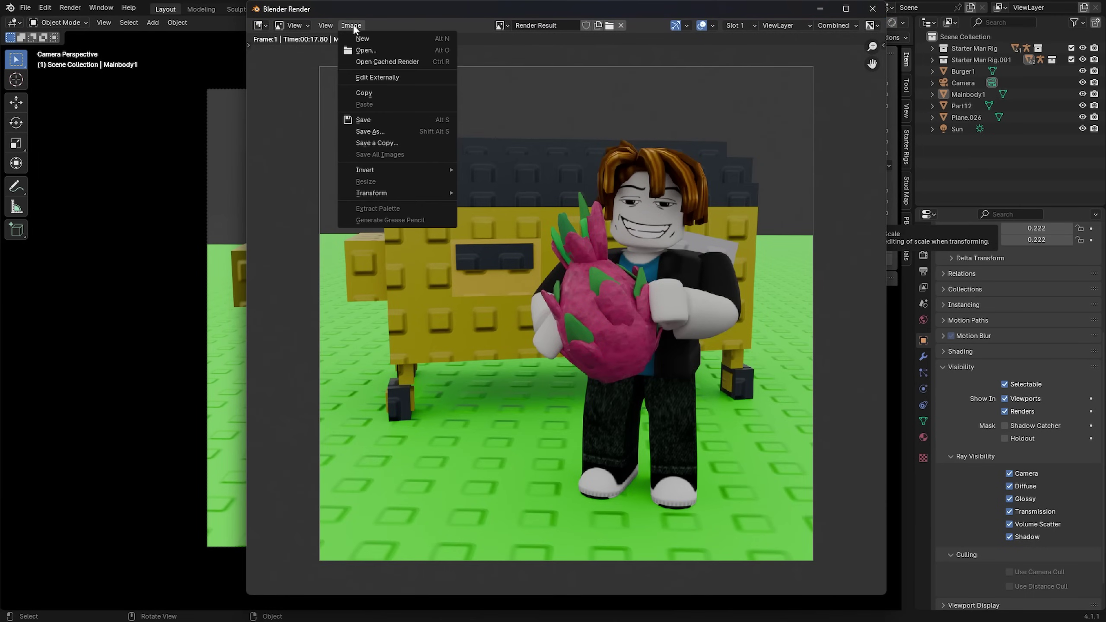
{"action": "left_click", "coordinate": [368, 131]}
{"action": "double_click", "coordinate": [404, 225]}
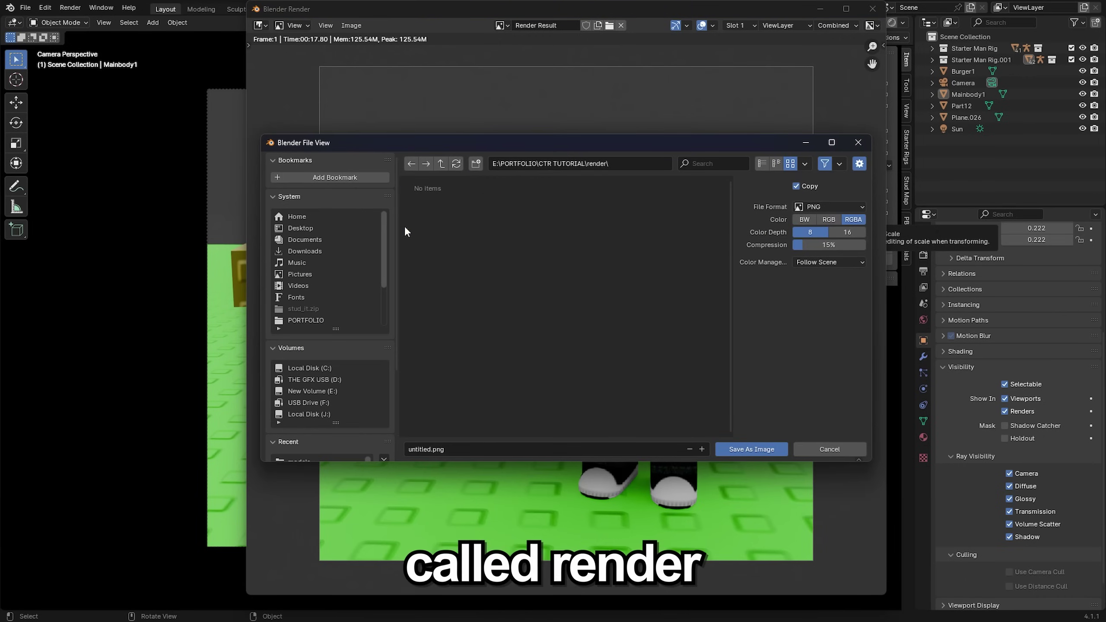
{"action": "left_click", "coordinate": [804, 453]}
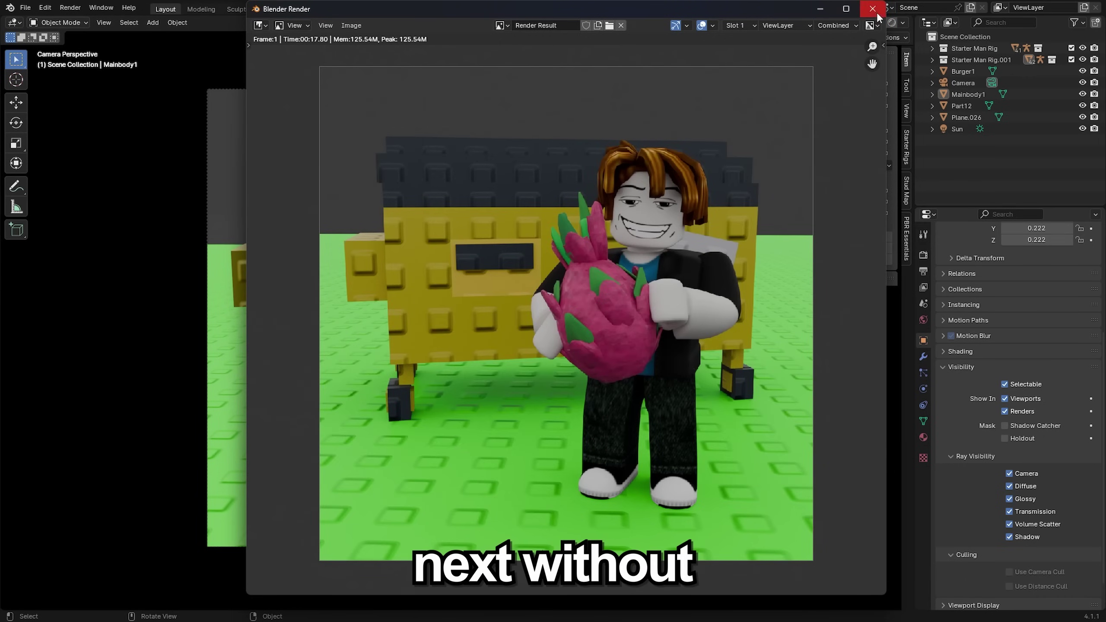
- Close the finished render and move the Starter Man Rig.001 character along the X axis
{"action": "left_click", "coordinate": [874, 9]}
{"action": "left_click", "coordinate": [555, 117]}
{"action": "middle_click_drag", "start_coordinate": [555, 117], "coordinate": [541, 175]}
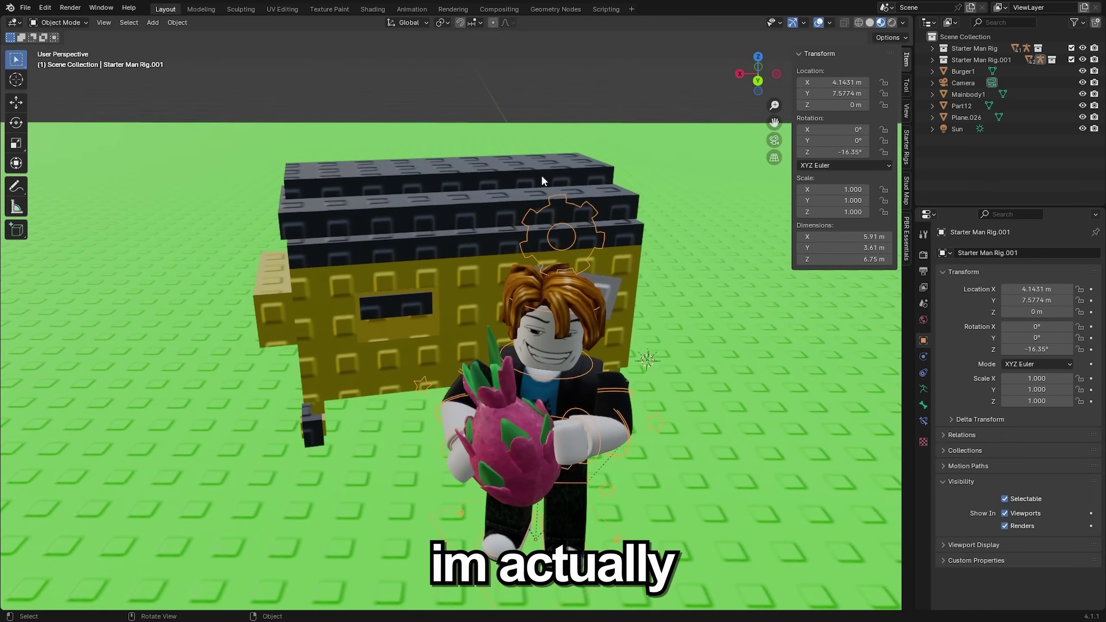
{"action": "scroll", "coordinate": [541, 175], "scroll_direction": "down", "scroll_amount": 5}
{"action": "key", "text": "g"}
{"action": "key", "text": "x"}
{"action": "left_click", "coordinate": [767, 183]}
- In Photoshop, draw a white divider 25 px wide and 1243 px high with a 7.63 px black stroke between the two renders, tilted 8.45°
{"action": "middle_click_drag", "start_coordinate": [292, 278], "coordinate": [462, 270], "text": "shift"}
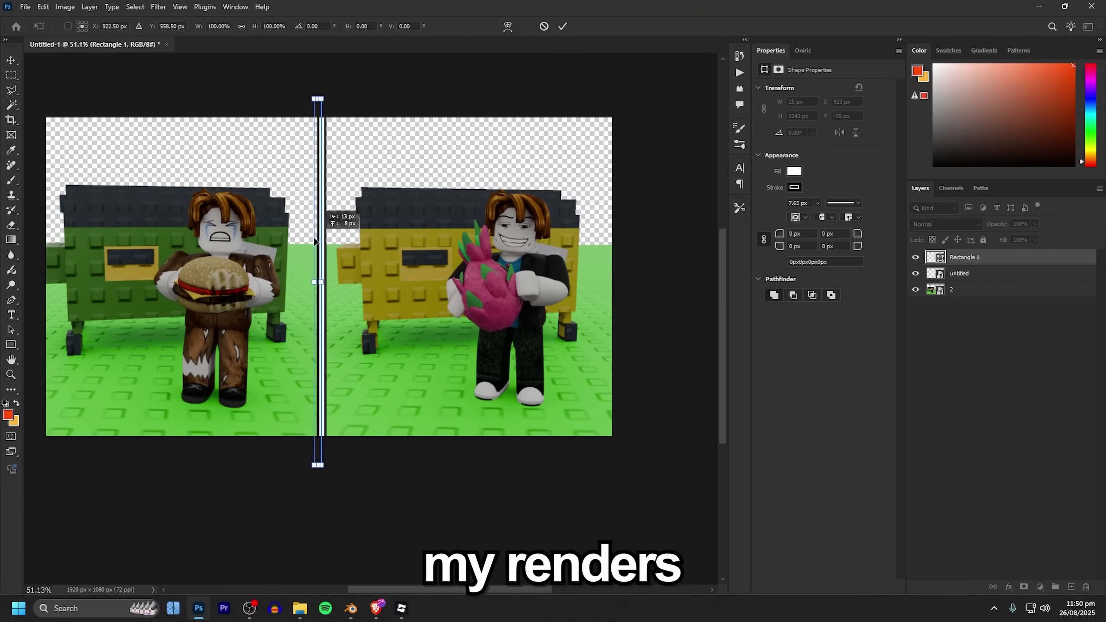
{"action": "left_click_drag", "start_coordinate": [317, 242], "coordinate": [430, 69]}
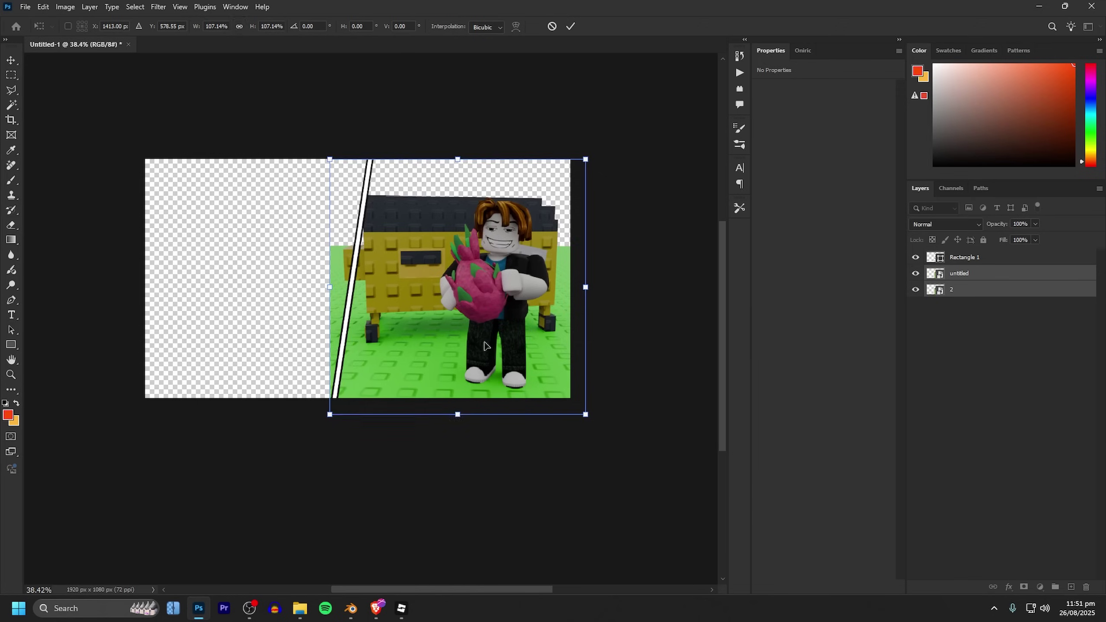
{"action": "left_click_drag", "start_coordinate": [486, 346], "coordinate": [457, 168]}
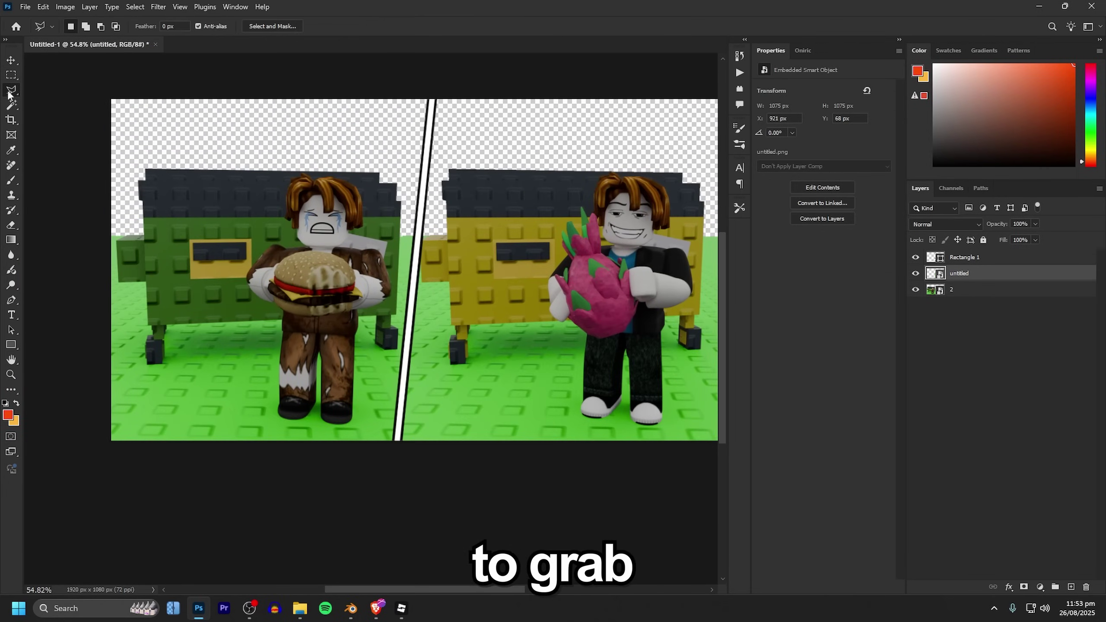
- Outline the half of the canvas with the burger character using the Polygonal Lasso, following the slanted divider
{"action": "right_click", "coordinate": [12, 90]}
{"action": "left_click", "coordinate": [37, 112]}
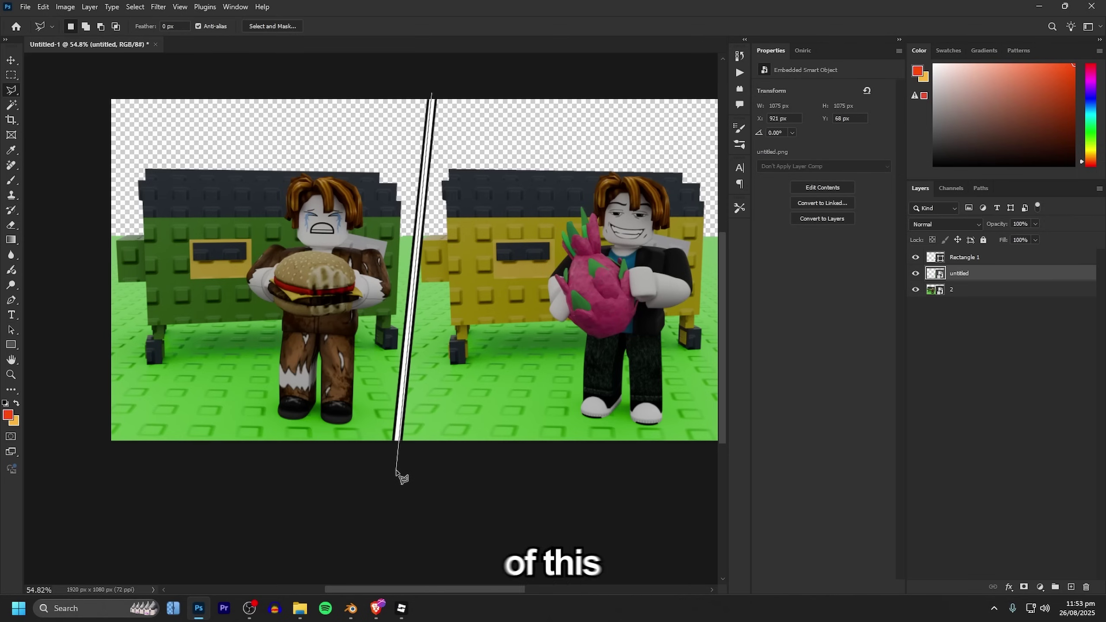
{"action": "left_click", "coordinate": [396, 470]}
{"action": "left_click", "coordinate": [90, 482]}
{"action": "left_click", "coordinate": [91, 61]}
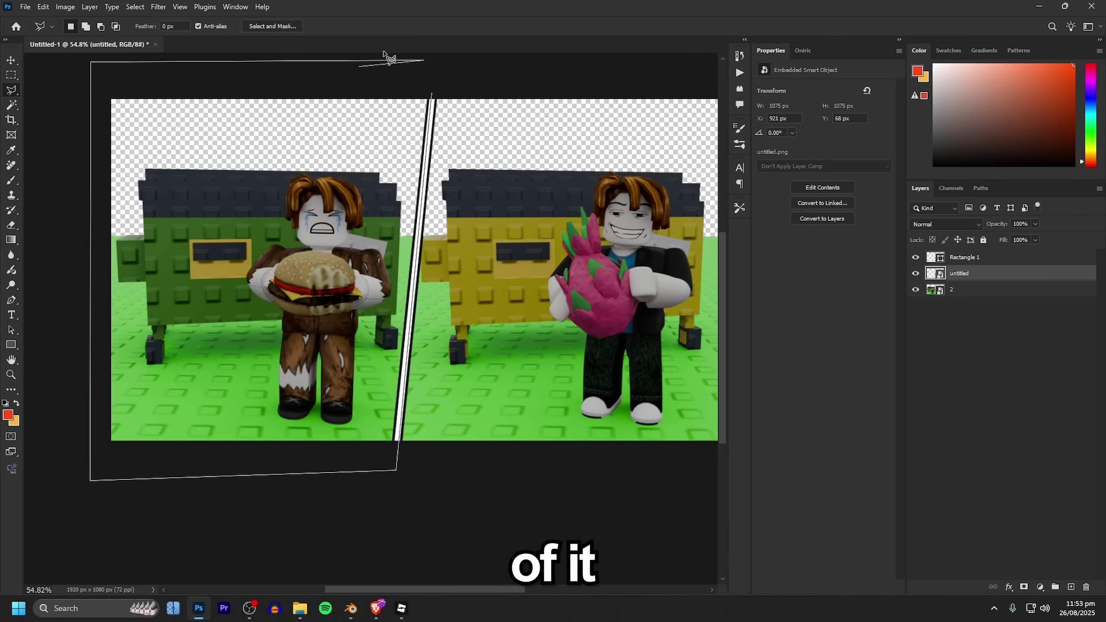
{"action": "left_click", "coordinate": [433, 94]}
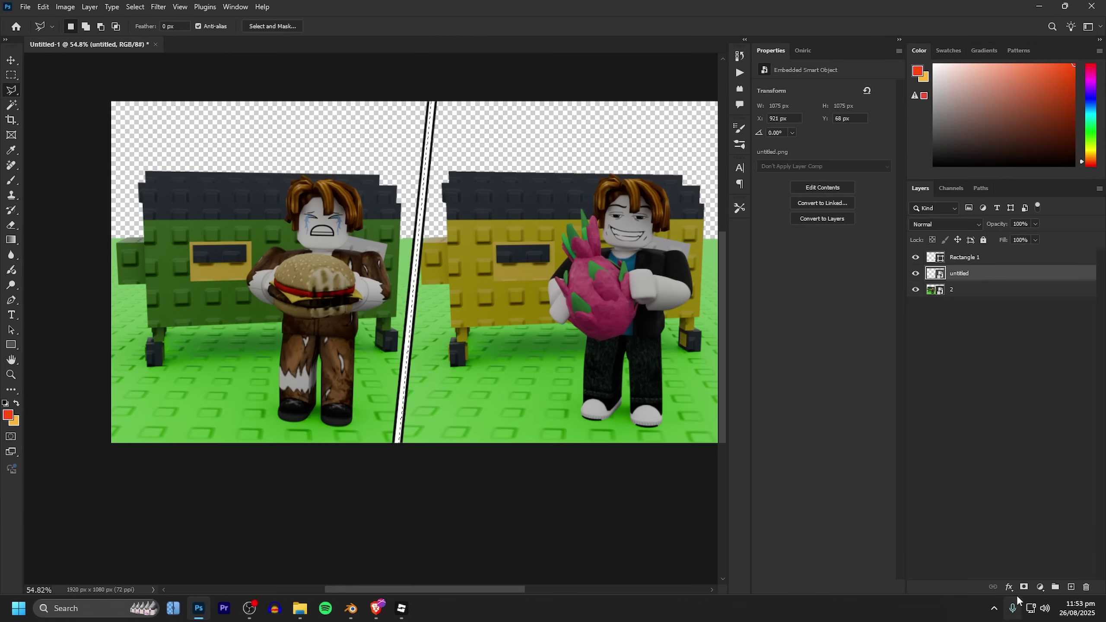
- Mask layer 2 to the selected half and mask the untitled layer to the opposite side of the divider
{"action": "left_click", "coordinate": [976, 297]}
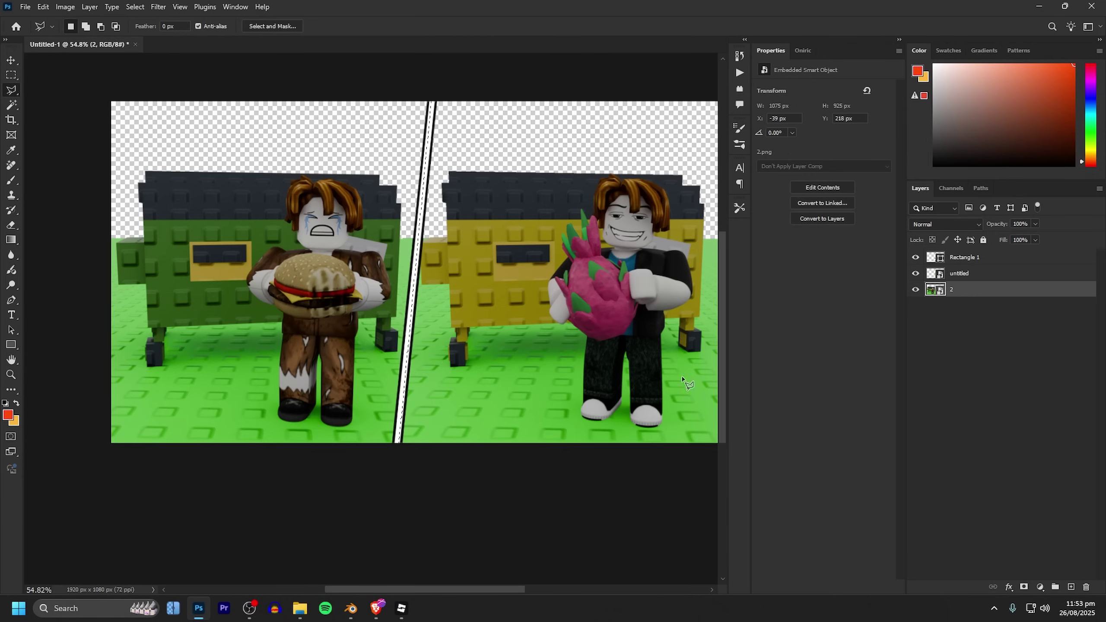
{"action": "left_click", "coordinate": [1024, 587]}
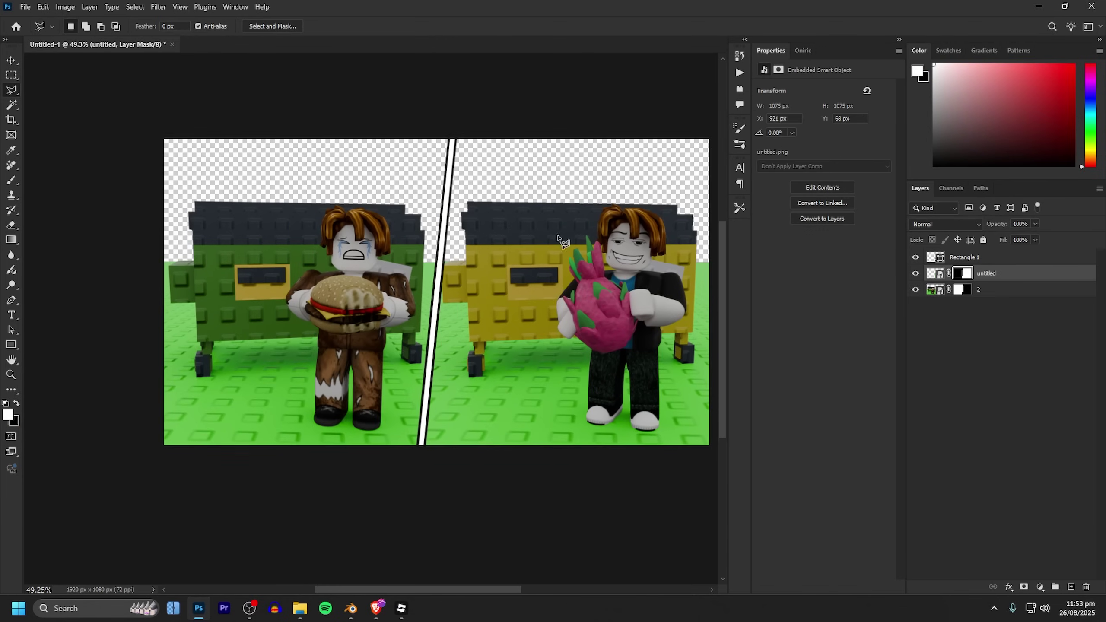
{"action": "scroll", "coordinate": [518, 245], "scroll_direction": "right", "scroll_amount": 2}
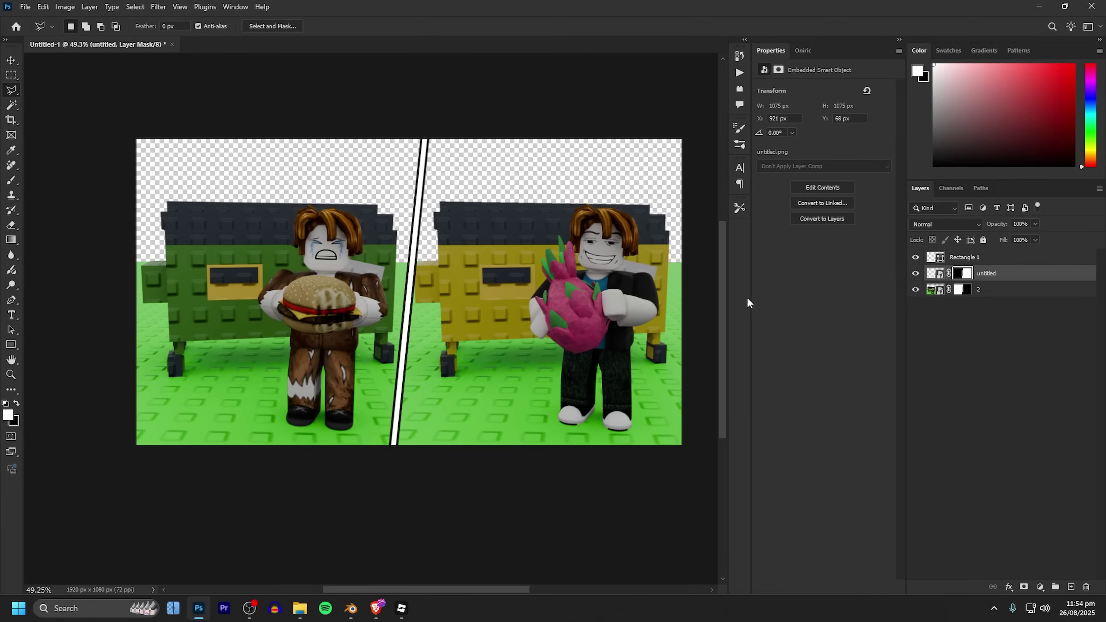
- Merge the masked layers untitled and 2 into one layer and activate Free Transform on it
{"action": "left_click", "coordinate": [1027, 268]}
{"action": "left_click", "coordinate": [998, 292], "text": "shift"}
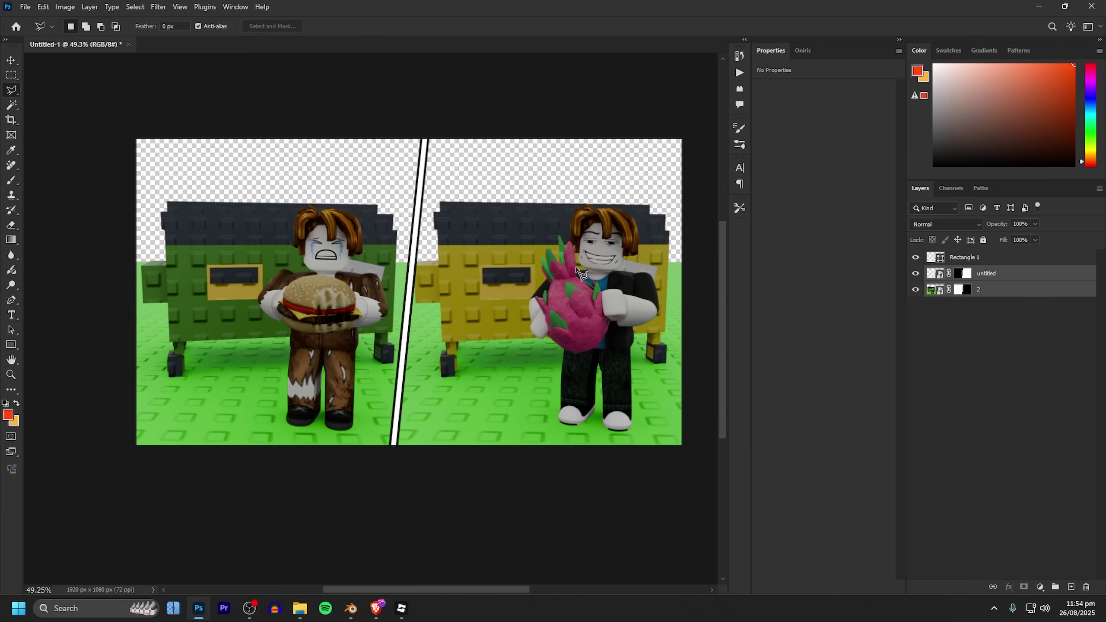
{"action": "key", "text": "ctrl+e"}
{"action": "key", "text": "ctrl+t"}
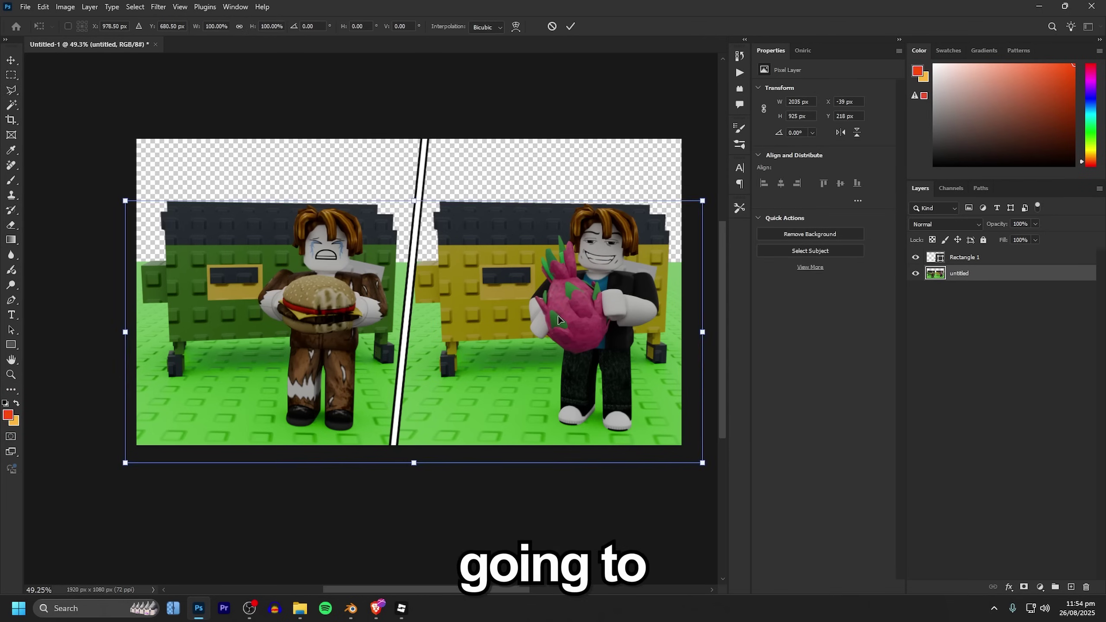
{"action": "mouse_move", "coordinate": [486, 293]}
{"action": "left_mouse_down"}
{"action": "mouse_move", "coordinate": [479, 178]}
{"action": "mouse_move", "coordinate": [491, 310]}
{"action": "mouse_move", "coordinate": [491, 236]}
{"action": "mouse_move", "coordinate": [492, 286]}
{"action": "left_mouse_up"}
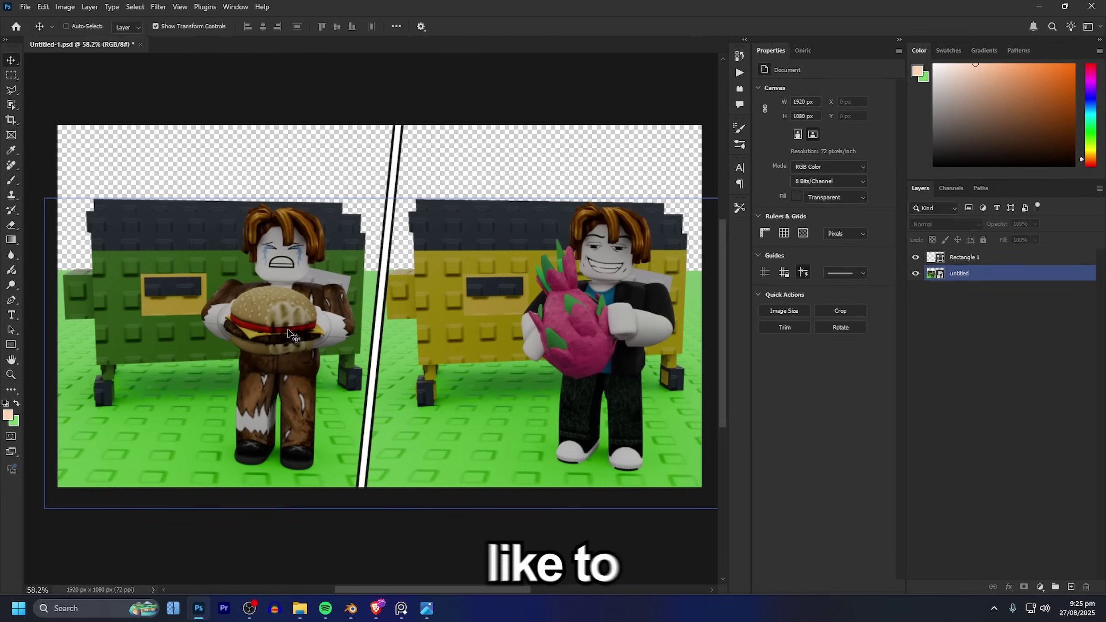
{"action": "scroll", "coordinate": [290, 336], "scroll_direction": "up", "scroll_amount": 2, "text": "ctrl"}
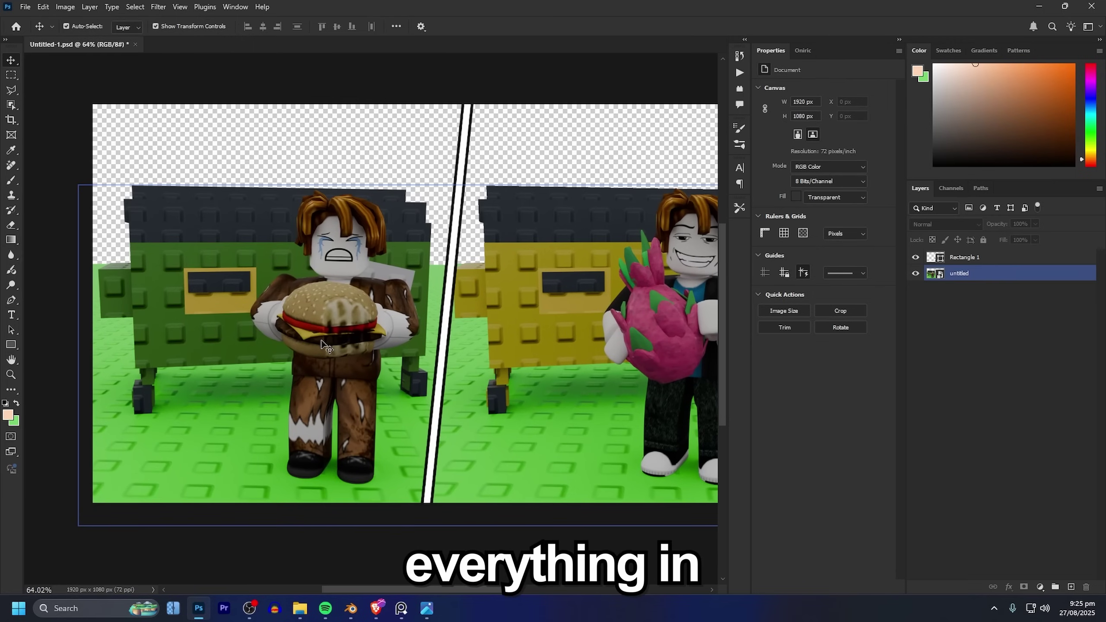
{"action": "scroll", "coordinate": [305, 352], "scroll_direction": "up", "scroll_amount": 3, "text": "ctrl"}
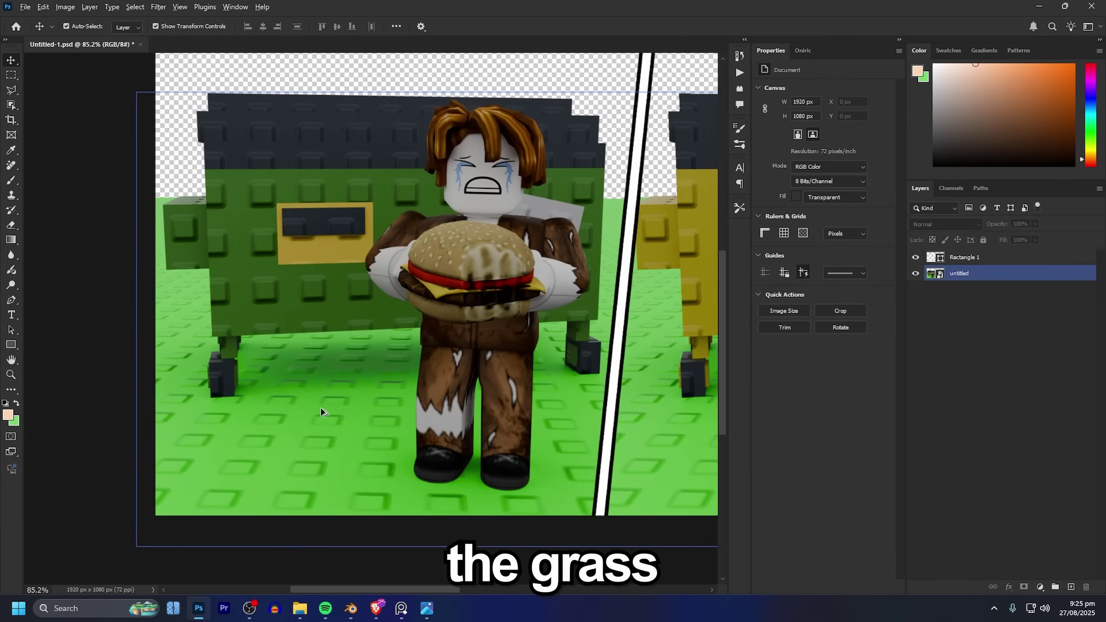
{"action": "scroll", "coordinate": [383, 198], "scroll_direction": "up", "scroll_amount": 2}
{"action": "scroll", "coordinate": [304, 252], "scroll_direction": "down", "scroll_amount": 8, "text": "ctrl"}
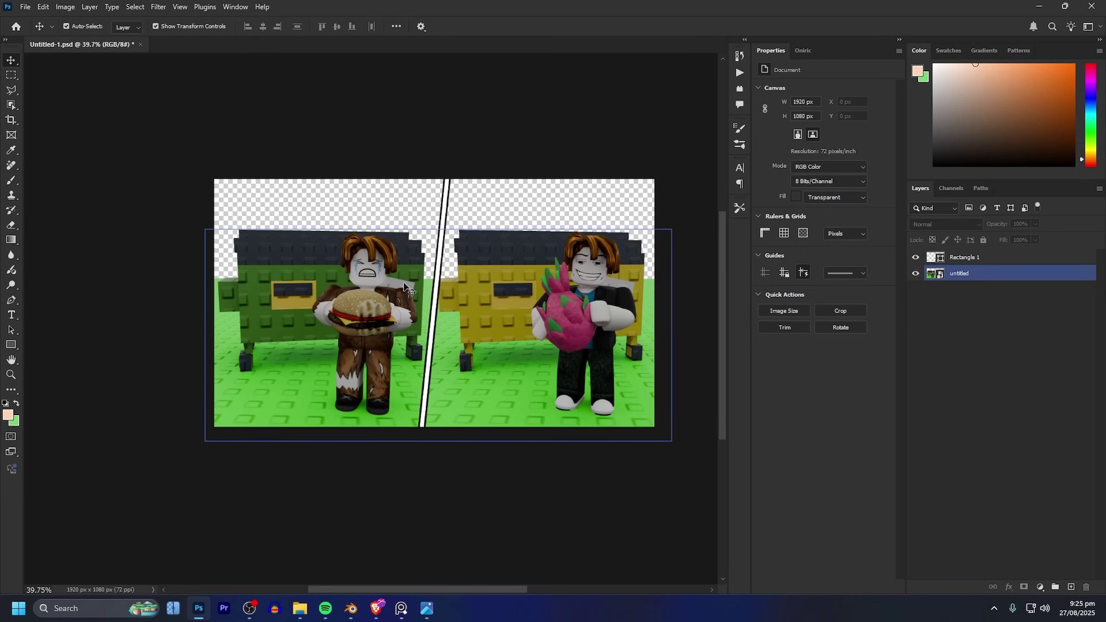
{"action": "scroll", "coordinate": [405, 287], "scroll_direction": "up", "scroll_amount": 2, "text": "ctrl"}
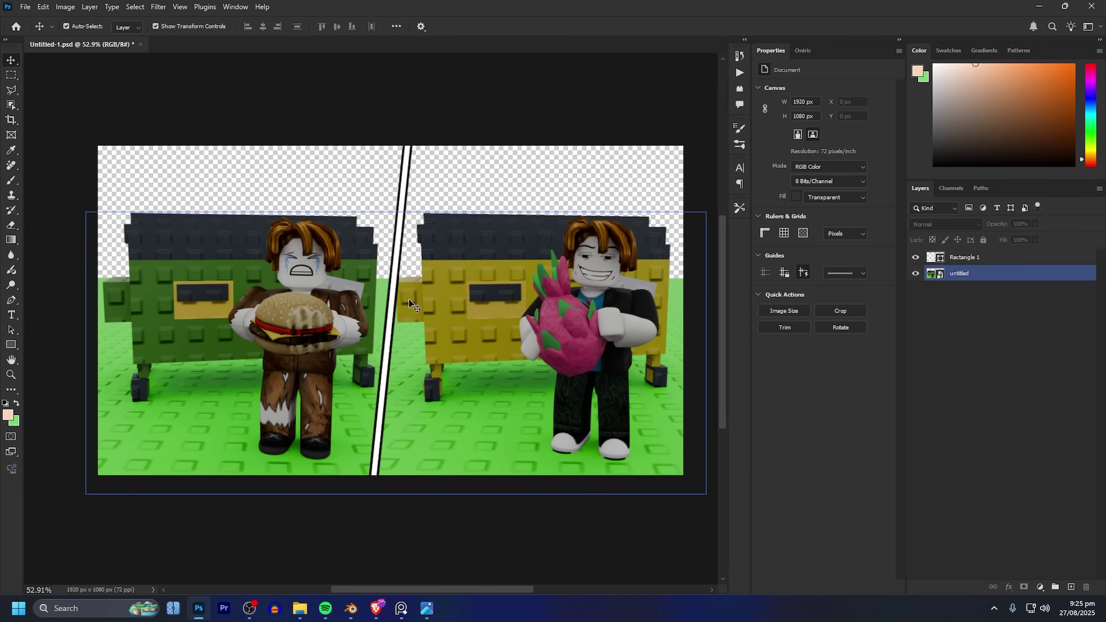
{"action": "scroll", "coordinate": [385, 304], "scroll_direction": "down", "scroll_amount": 1}
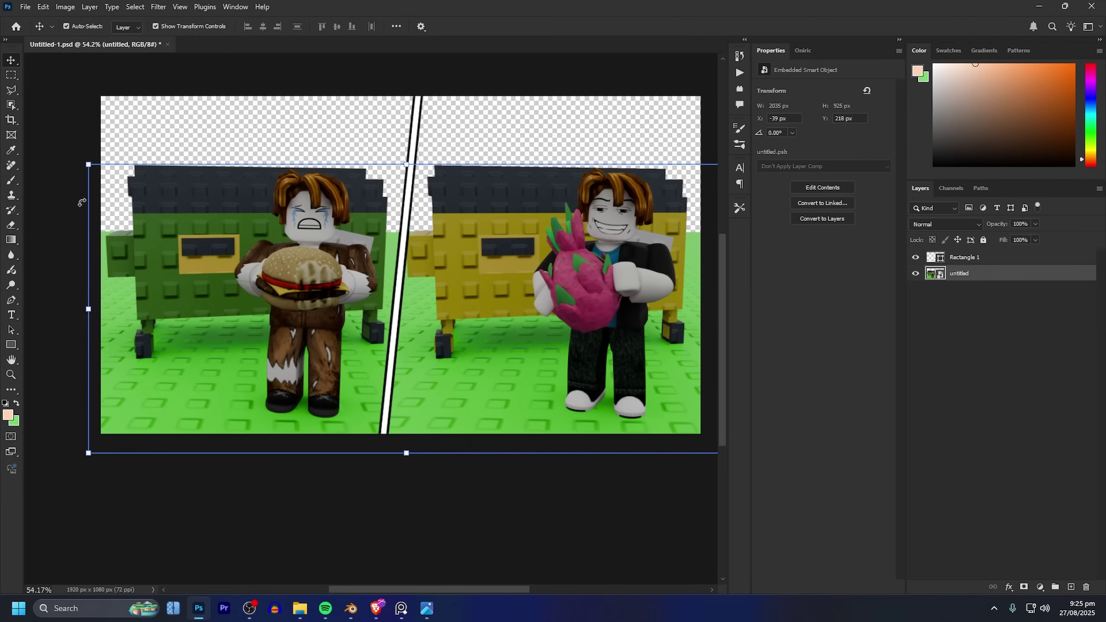
- Select the crying character holding the burger on the untitled layer with the Object Selection tool
{"action": "left_click", "coordinate": [11, 104]}
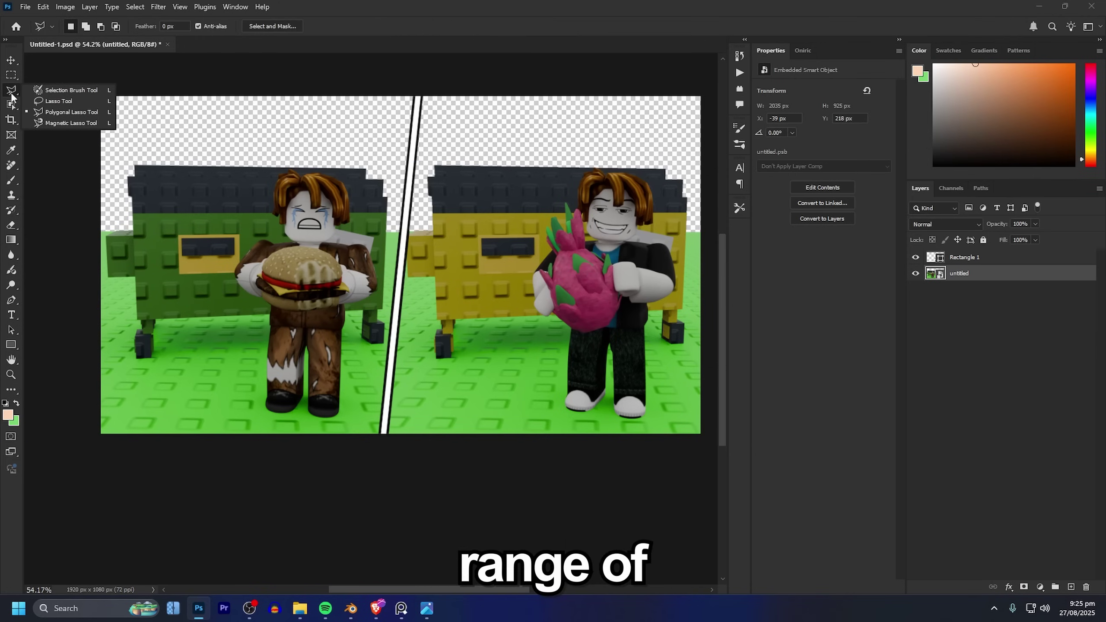
{"action": "left_click", "coordinate": [11, 94]}
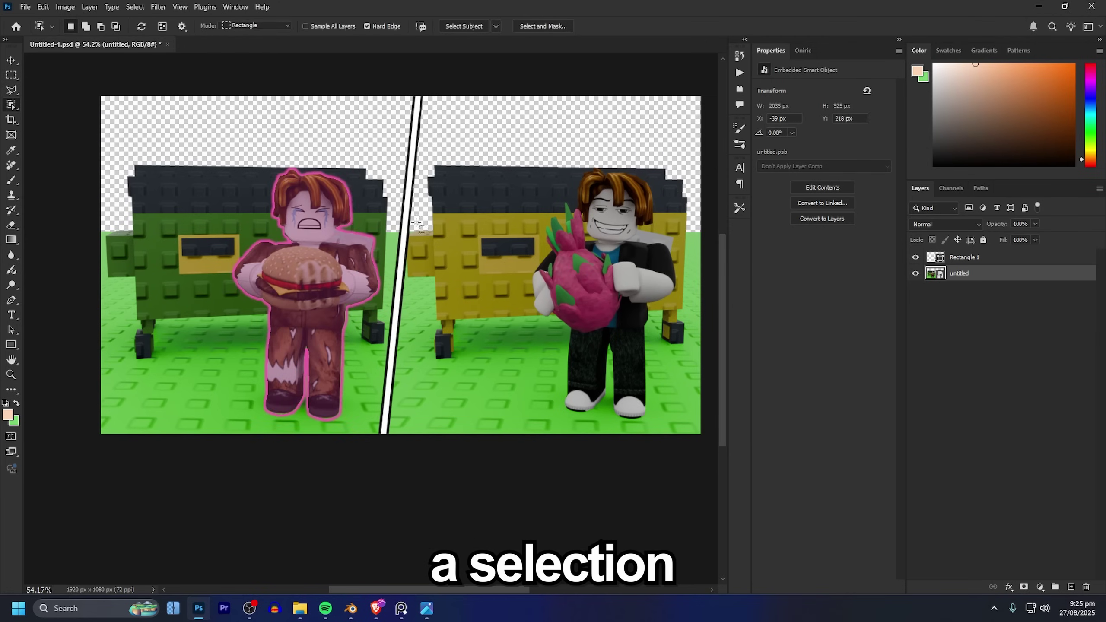
{"action": "left_click", "coordinate": [313, 224]}
- Subtract the grey background piece between the burger character's head and shoulder from the selection
{"action": "scroll", "coordinate": [314, 223], "scroll_direction": "up", "scroll_amount": 3, "text": "alt"}
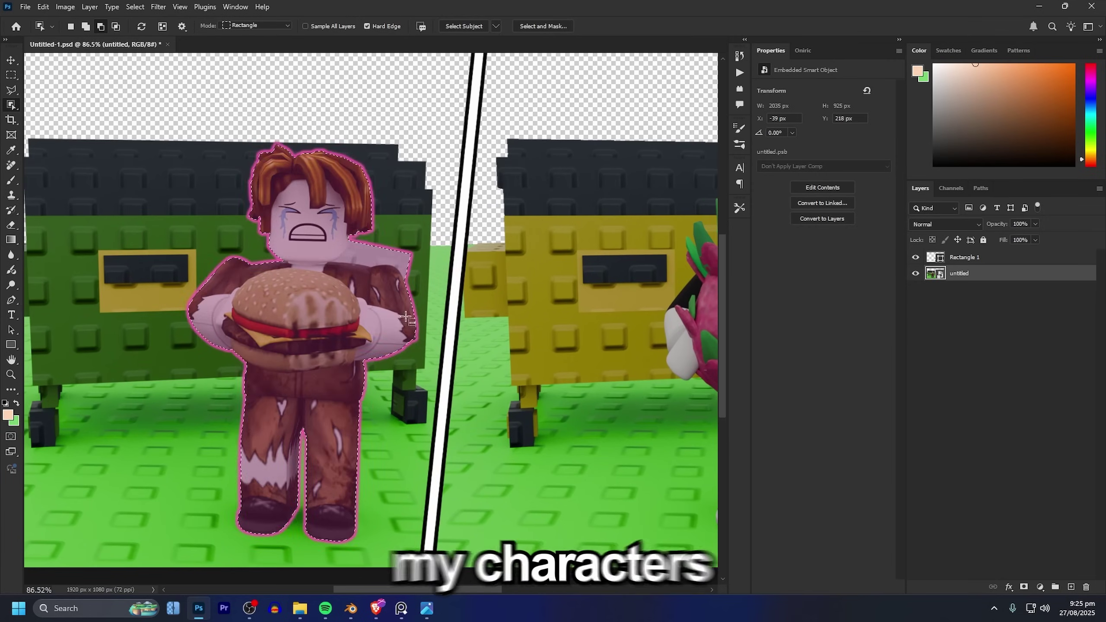
{"action": "scroll", "coordinate": [255, 244], "scroll_direction": "up", "scroll_amount": 5, "text": "alt"}
{"action": "scroll", "coordinate": [300, 258], "scroll_direction": "up", "scroll_amount": 1, "text": "alt"}
{"action": "left_click_drag", "start_coordinate": [240, 240], "coordinate": [536, 359], "text": "alt"}
{"action": "scroll", "coordinate": [263, 254], "scroll_direction": "up", "scroll_amount": 1, "text": "alt"}
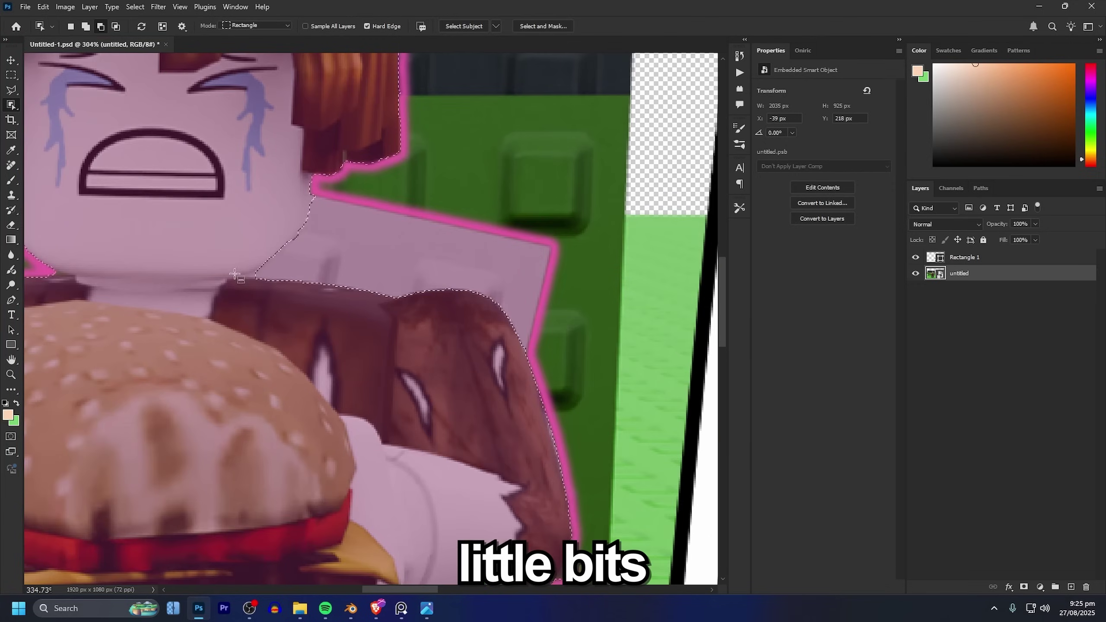
{"action": "scroll", "coordinate": [264, 254], "scroll_direction": "down", "scroll_amount": 6, "text": "alt"}
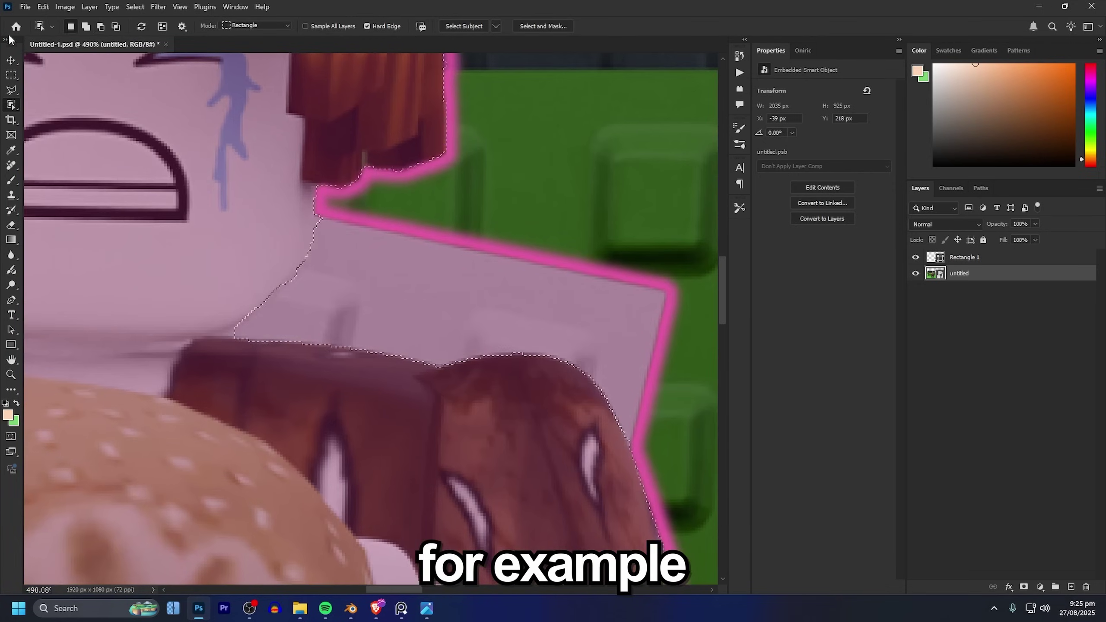
{"action": "key", "text": "l"}
- Add an Exposure adjustment layer masked to the burger character and set its exposure to +1.14
{"action": "left_click", "coordinate": [1041, 588]}
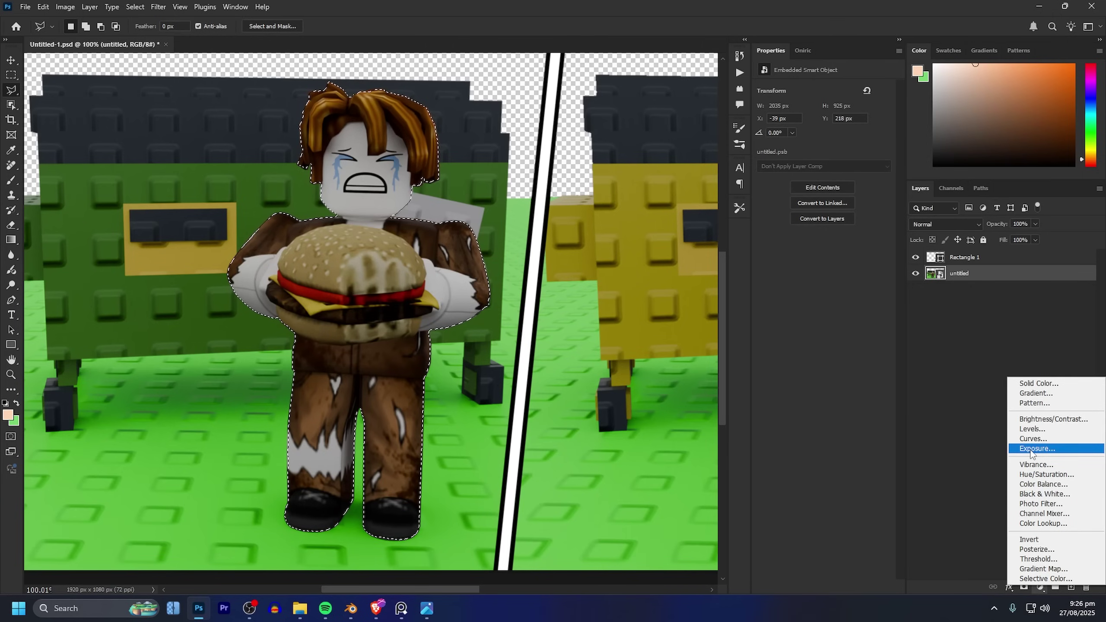
{"action": "left_click", "coordinate": [1037, 449]}
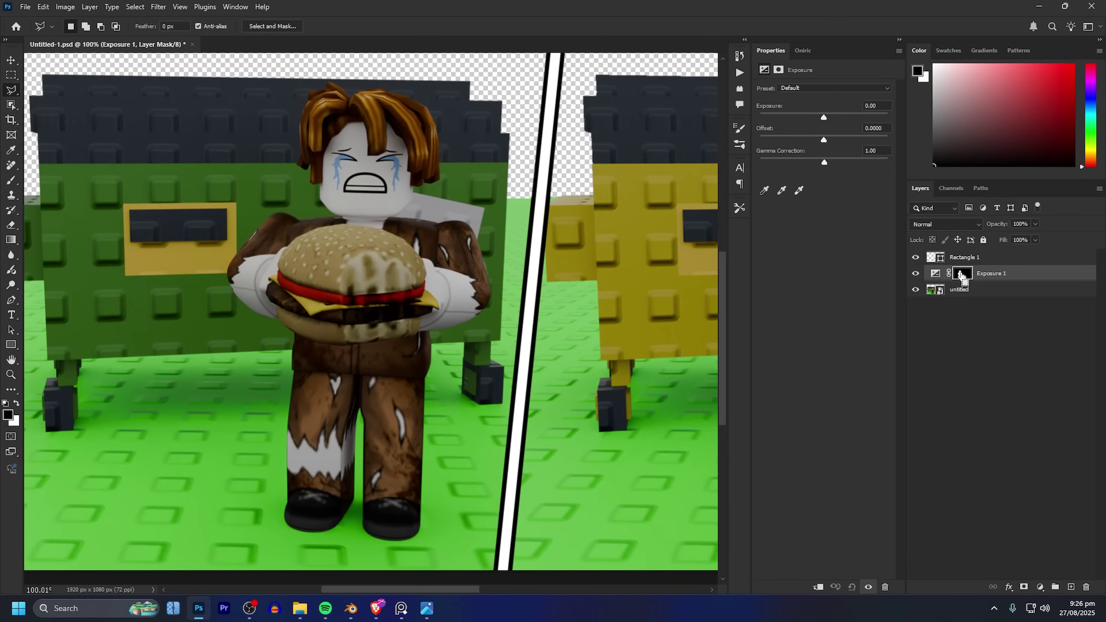
{"action": "left_click", "coordinate": [962, 273], "text": "ctrl"}
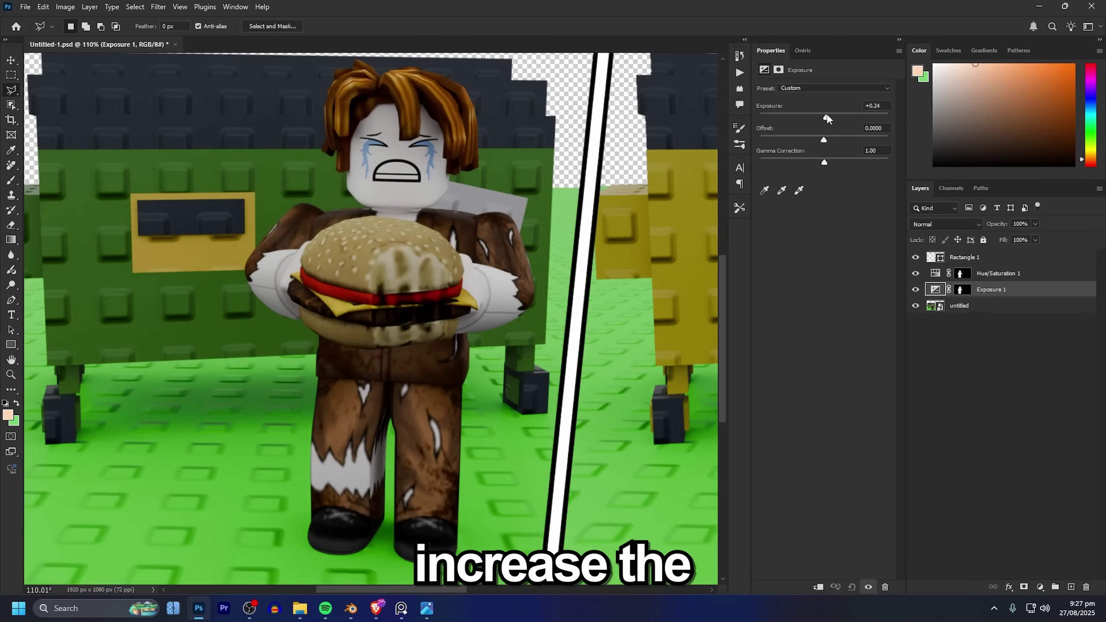
{"action": "left_click_drag", "start_coordinate": [827, 115], "coordinate": [835, 120]}
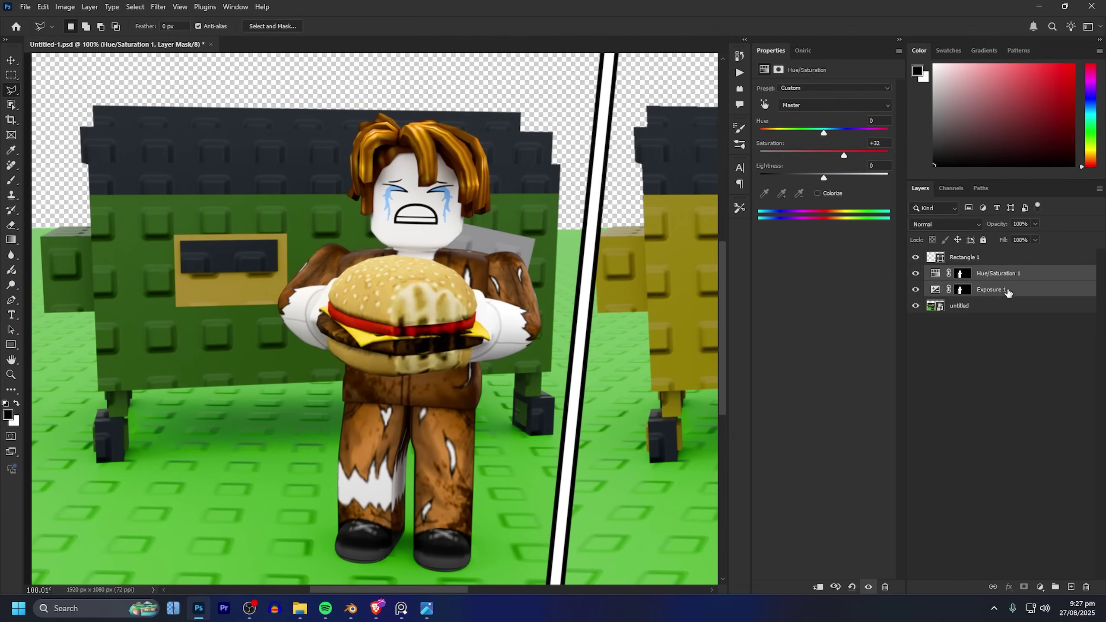
- Group the Exposure and Hue/Saturation adjustment layers and toggle the group's visibility to compare before and after
{"action": "key", "text": "ctrl+g"}
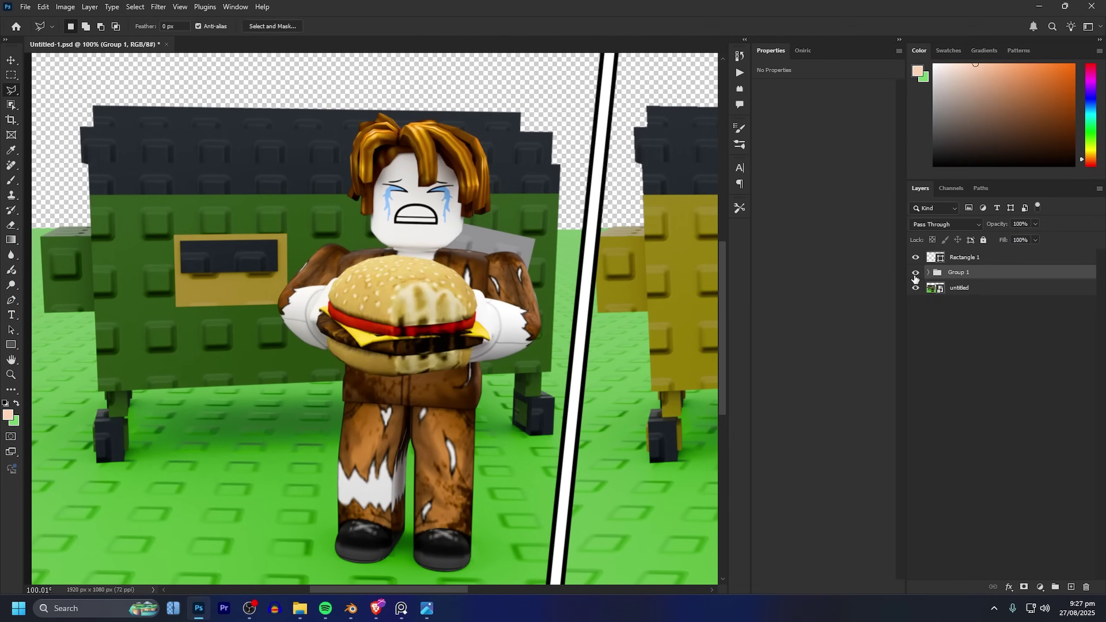
{"action": "left_click", "coordinate": [916, 272]}
{"action": "left_click", "coordinate": [916, 273]}
{"action": "left_click", "coordinate": [916, 273]}
{"action": "left_click", "coordinate": [916, 273]}
{"action": "left_click", "coordinate": [916, 272]}
{"action": "left_click", "coordinate": [916, 273]}
{"action": "left_click", "coordinate": [916, 273]}
{"action": "left_click", "coordinate": [916, 273]}
- Trim the background beside the dragon fruit character's neck and hair out of the selection with the Polygonal Lasso
{"action": "key", "text": "ctrl+0"}
{"action": "scroll", "coordinate": [629, 353], "scroll_direction": "up", "scroll_amount": 1, "text": "alt"}
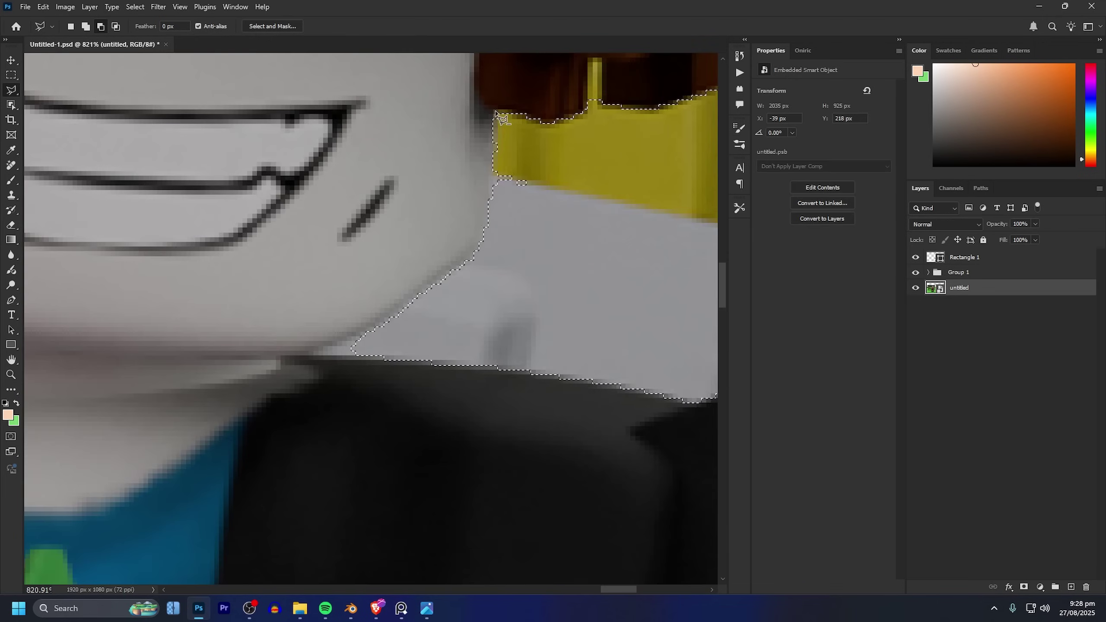
{"action": "left_click", "coordinate": [600, 171]}
{"action": "left_click", "coordinate": [547, 236]}
- Add the missing black sole of the dragon fruit character's shoe to the selection
{"action": "scroll", "coordinate": [572, 309], "scroll_direction": "down", "scroll_amount": 15, "text": "alt"}
{"action": "scroll", "coordinate": [526, 405], "scroll_direction": "up", "scroll_amount": 5, "text": "alt"}
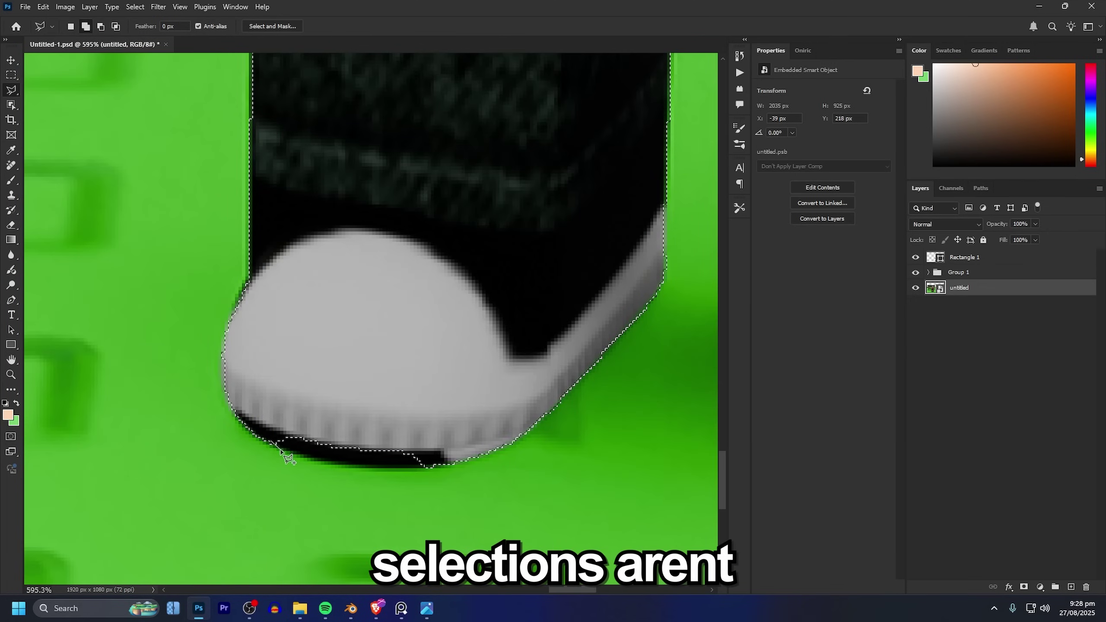
{"action": "scroll", "coordinate": [348, 380], "scroll_direction": "down", "scroll_amount": 8, "text": "alt"}
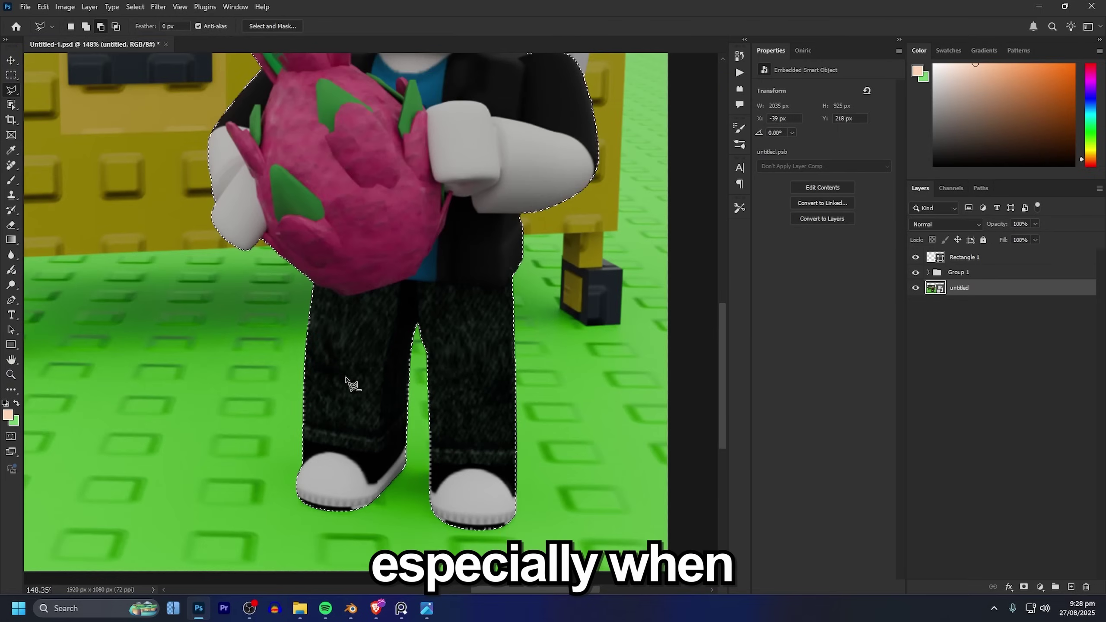
- Subtract the yellow gap between the dragon fruit's top leaf and the character's hair from the selection
{"action": "scroll", "coordinate": [347, 380], "scroll_direction": "up", "scroll_amount": 2, "text": "ctrl"}
{"action": "scroll", "coordinate": [340, 379], "scroll_direction": "up", "scroll_amount": 3}
{"action": "scroll", "coordinate": [319, 357], "scroll_direction": "up", "scroll_amount": 2, "text": "ctrl"}
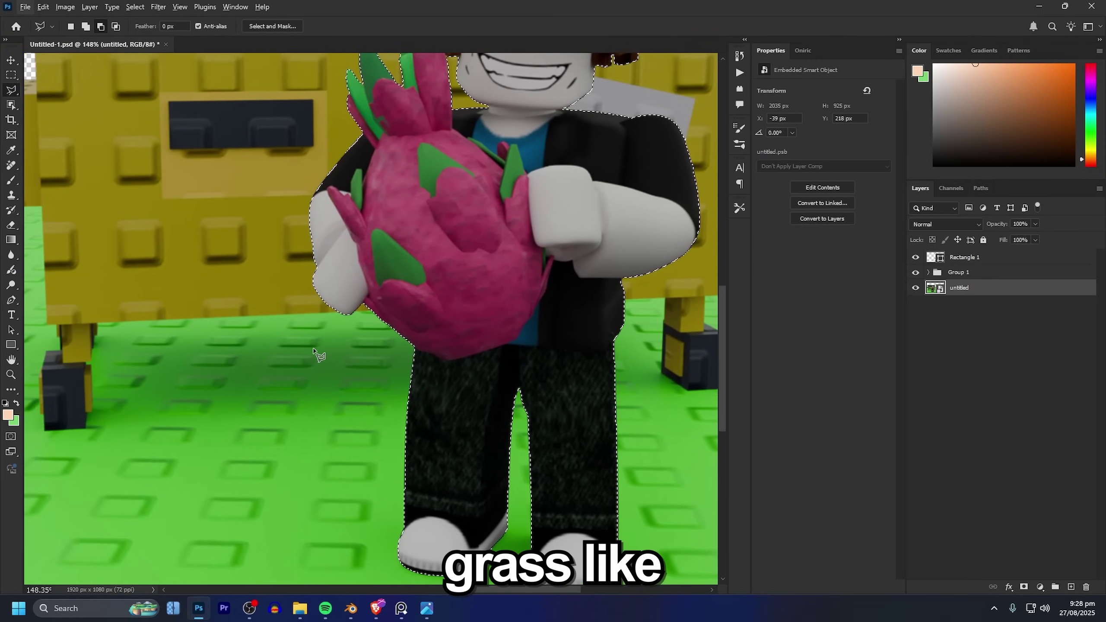
{"action": "scroll", "coordinate": [318, 355], "scroll_direction": "down", "scroll_amount": 3, "text": "alt"}
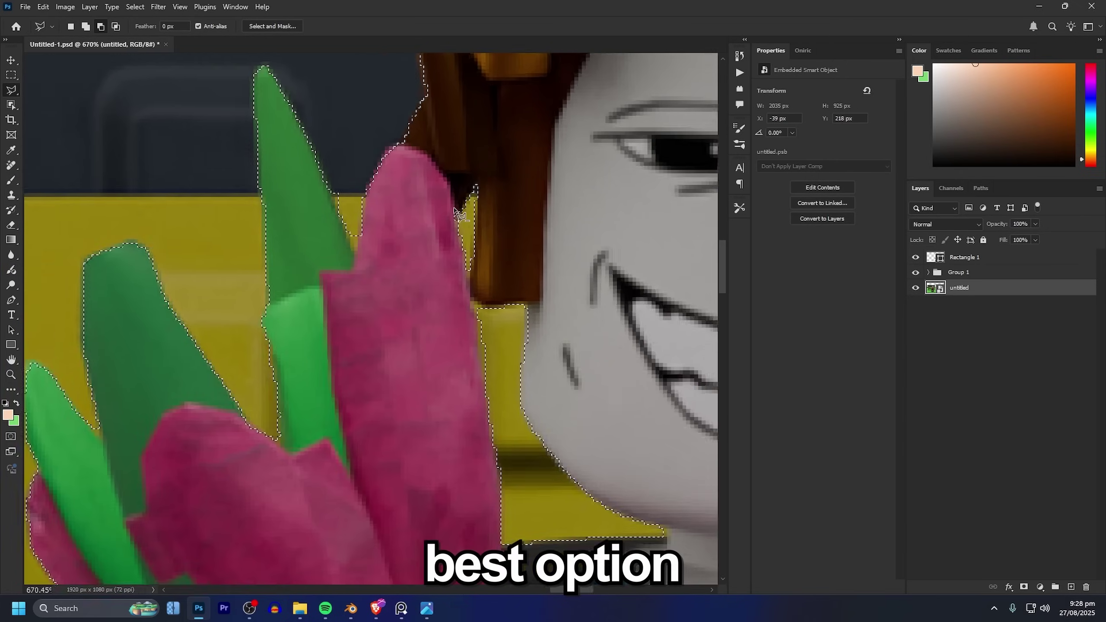
{"action": "scroll", "coordinate": [453, 213], "scroll_direction": "up", "scroll_amount": 3, "text": "alt"}
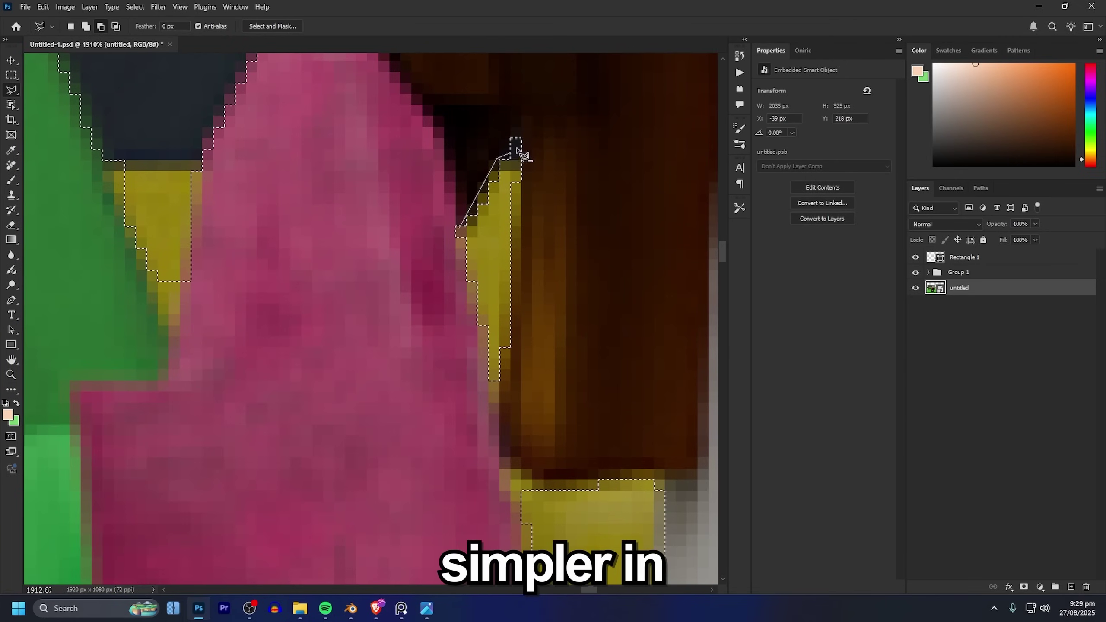
{"action": "scroll", "coordinate": [312, 174], "scroll_direction": "down", "scroll_amount": 5, "text": "alt"}
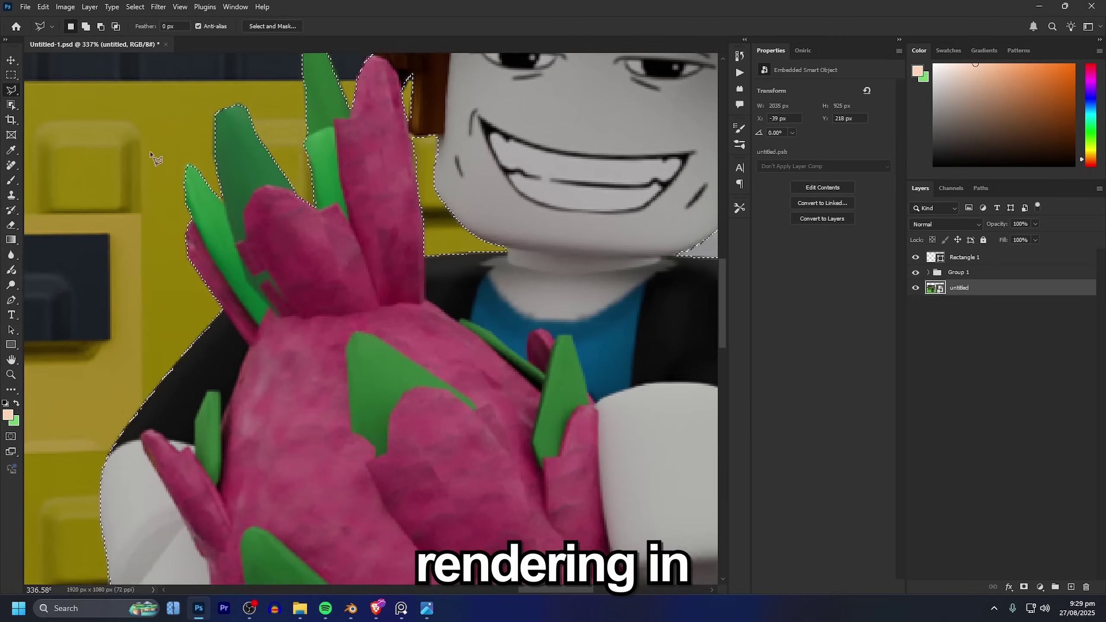
{"action": "scroll", "coordinate": [154, 159], "scroll_direction": "up", "scroll_amount": 4, "text": "alt"}
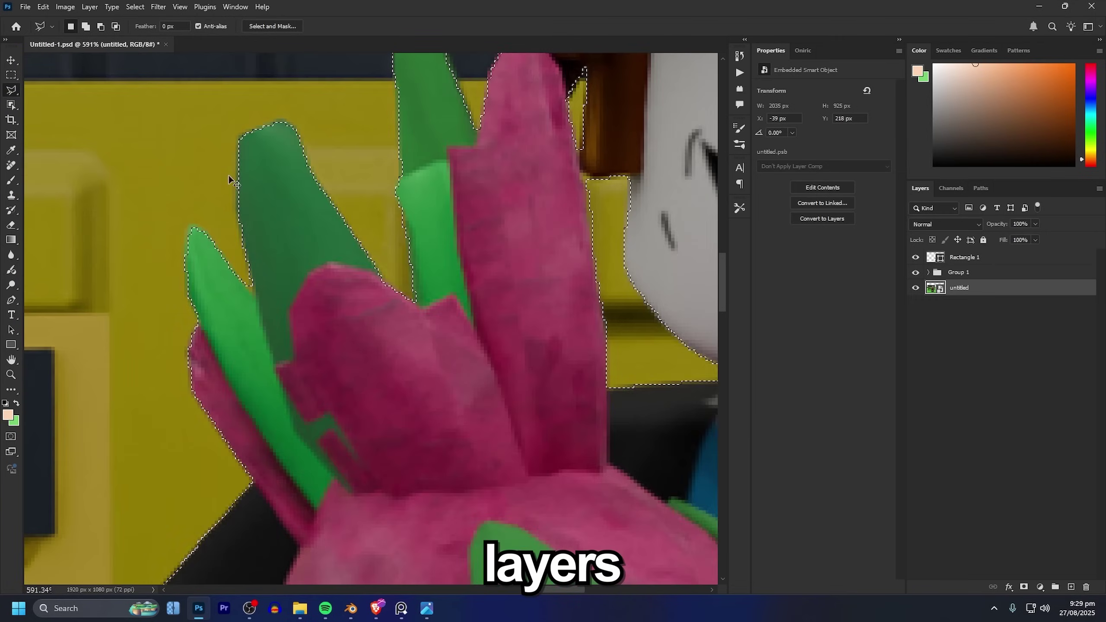
- Group the dragon fruit character's Exposure, Brightness/Contrast and Hue/Saturation adjustment layers and toggle both character groups' visibility to compare the result
{"action": "scroll", "coordinate": [277, 266], "scroll_direction": "up", "scroll_amount": 3, "text": "alt"}
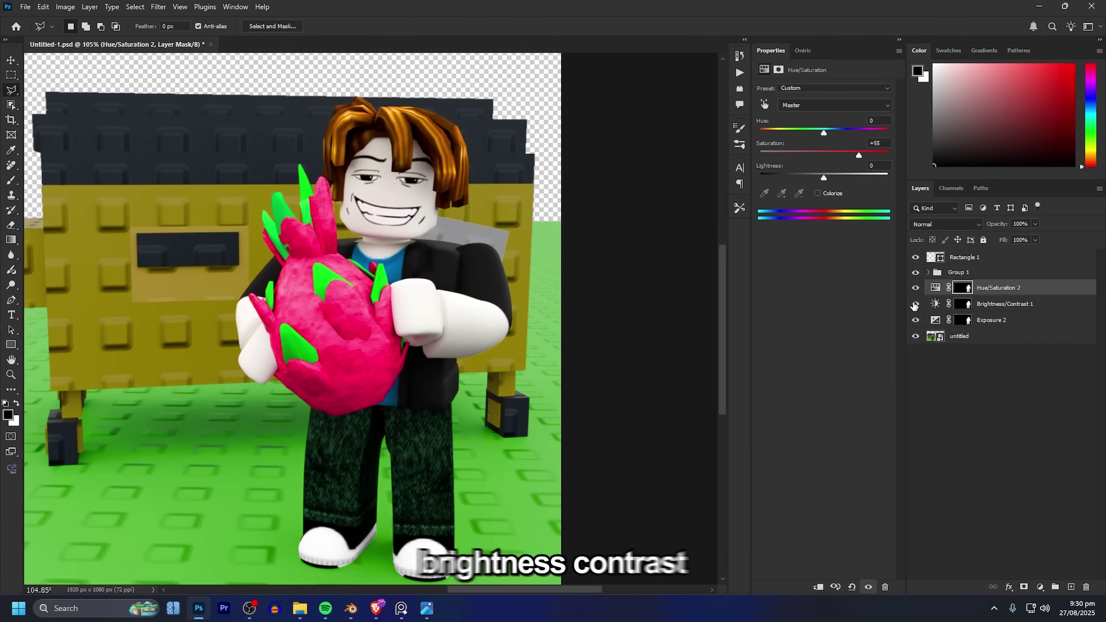
{"action": "scroll", "coordinate": [505, 332], "scroll_direction": "up", "scroll_amount": 1, "text": "alt"}
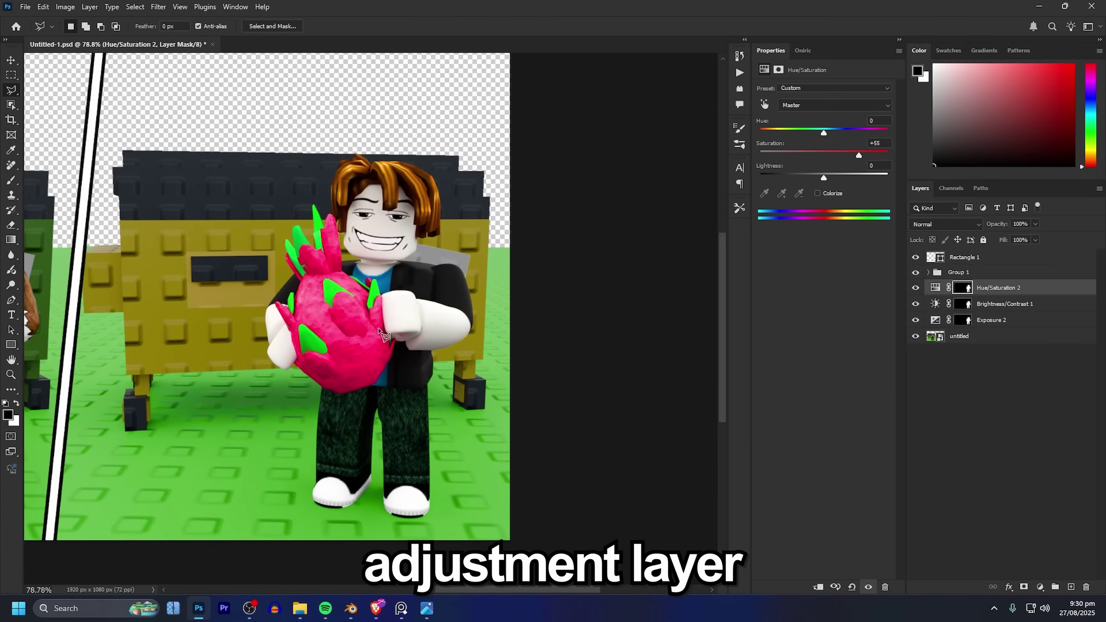
{"action": "scroll", "coordinate": [336, 279], "scroll_direction": "down", "scroll_amount": 4, "text": "alt"}
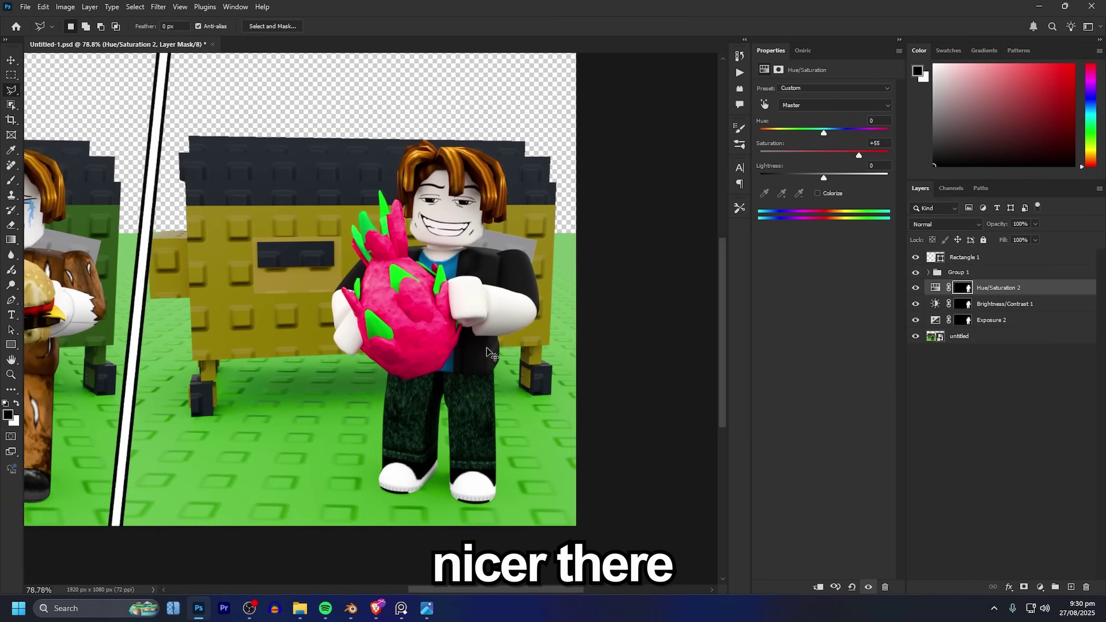
{"action": "key", "text": "ctrl+g"}
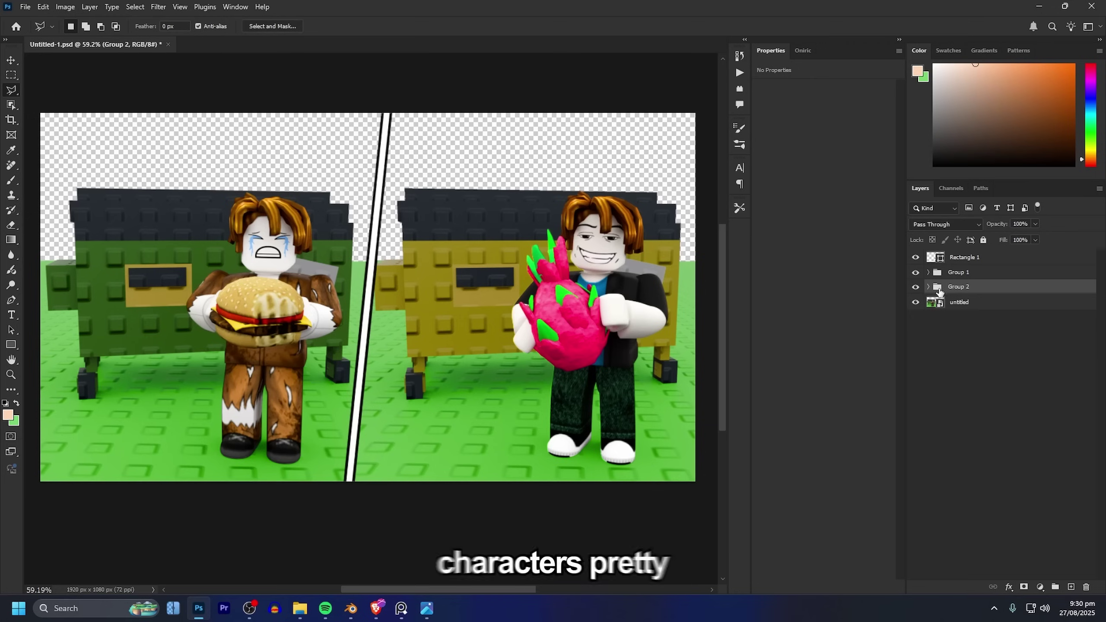
{"action": "double_click", "coordinate": [958, 287]}
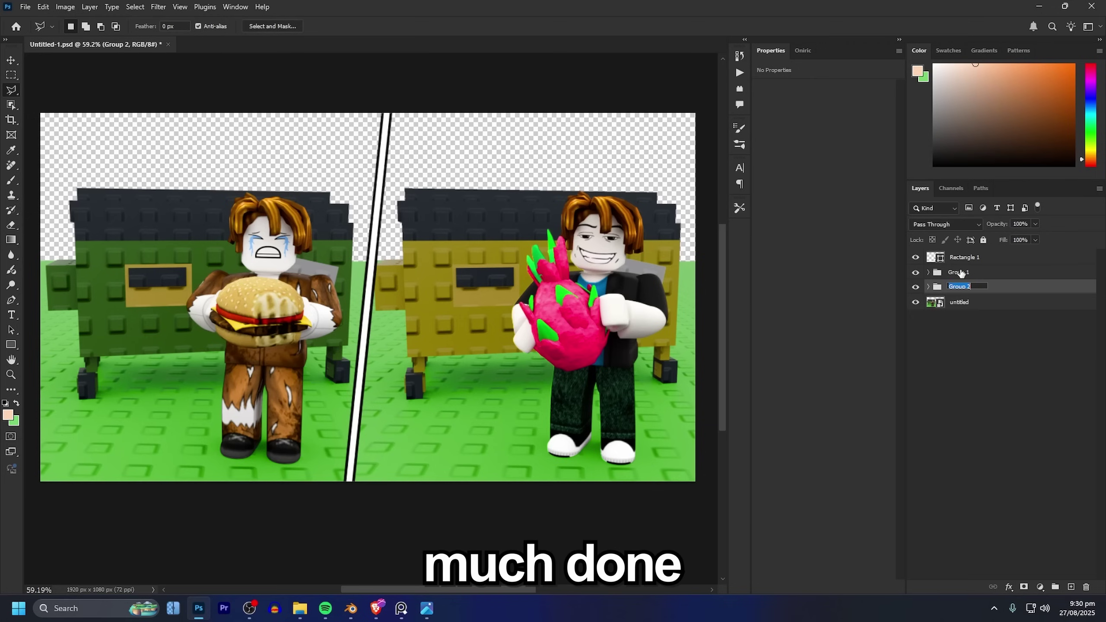
{"action": "left_click", "coordinate": [926, 277]}
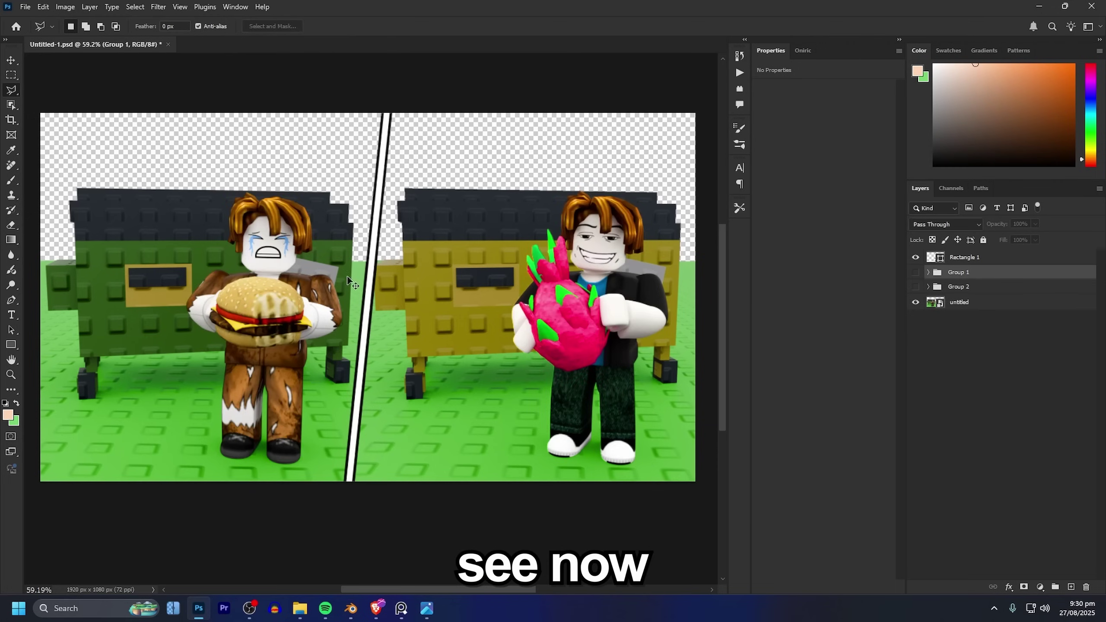
- Examine the color-adjusted burger and dragon fruit characters against the duller dumpsters and ground
{"action": "scroll", "coordinate": [479, 288], "scroll_direction": "down", "scroll_amount": 4, "text": "alt"}
{"action": "scroll", "coordinate": [486, 290], "scroll_direction": "up", "scroll_amount": 1}
{"action": "scroll", "coordinate": [486, 290], "scroll_direction": "up", "scroll_amount": 4, "text": "alt"}
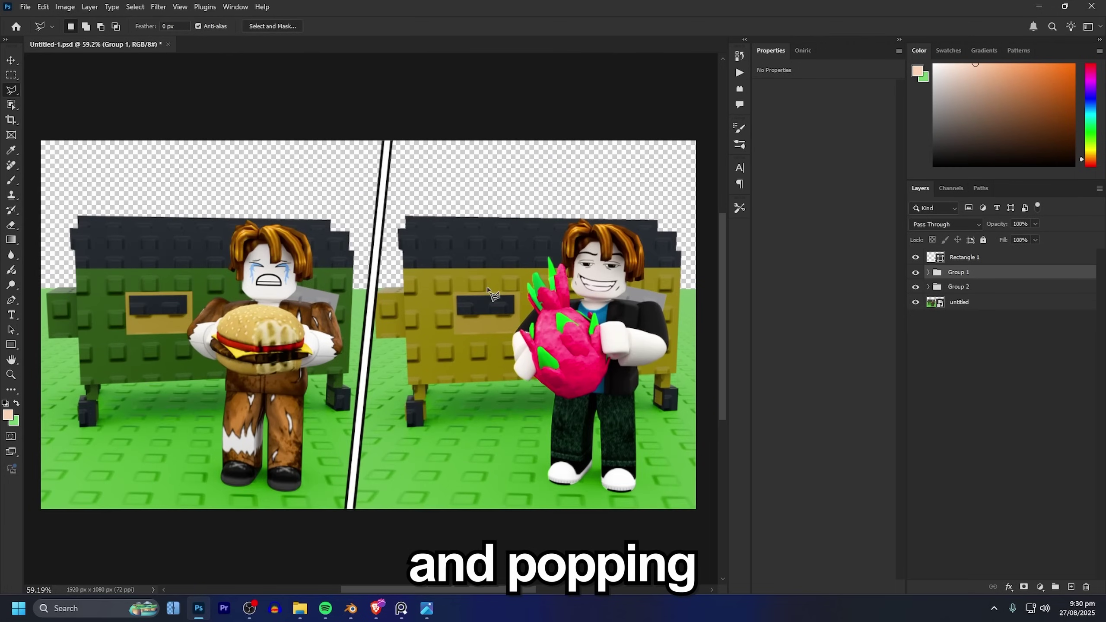
{"action": "scroll", "coordinate": [486, 290], "scroll_direction": "down", "scroll_amount": 2}
{"action": "scroll", "coordinate": [487, 289], "scroll_direction": "down", "scroll_amount": 1, "text": "alt"}
{"action": "scroll", "coordinate": [559, 265], "scroll_direction": "up", "scroll_amount": 1, "text": "alt"}
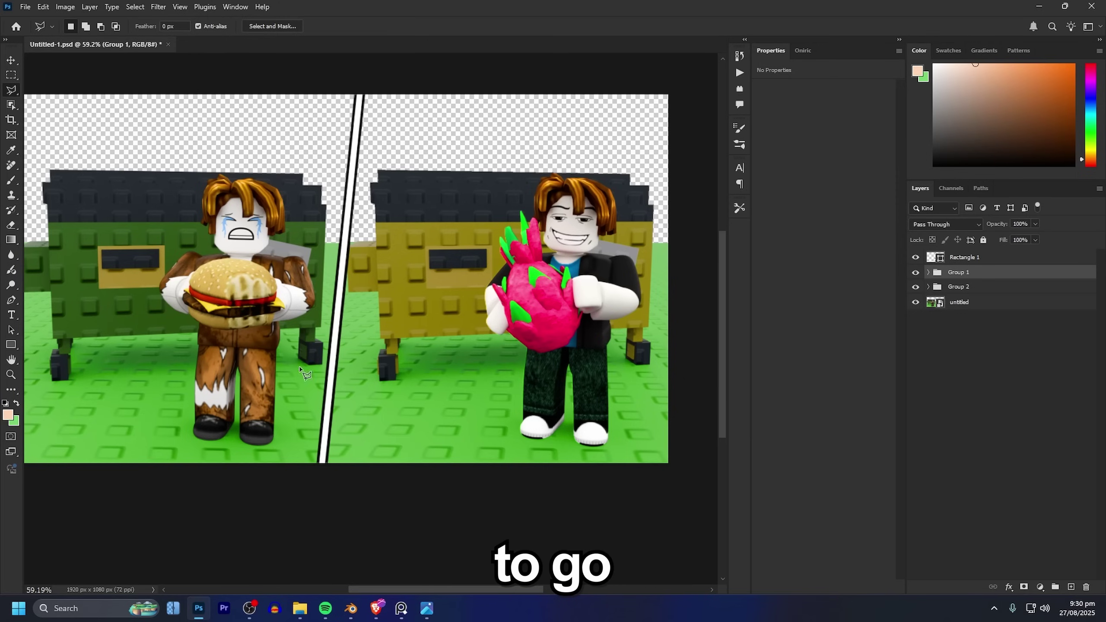
{"action": "scroll", "coordinate": [277, 366], "scroll_direction": "down", "scroll_amount": 1}
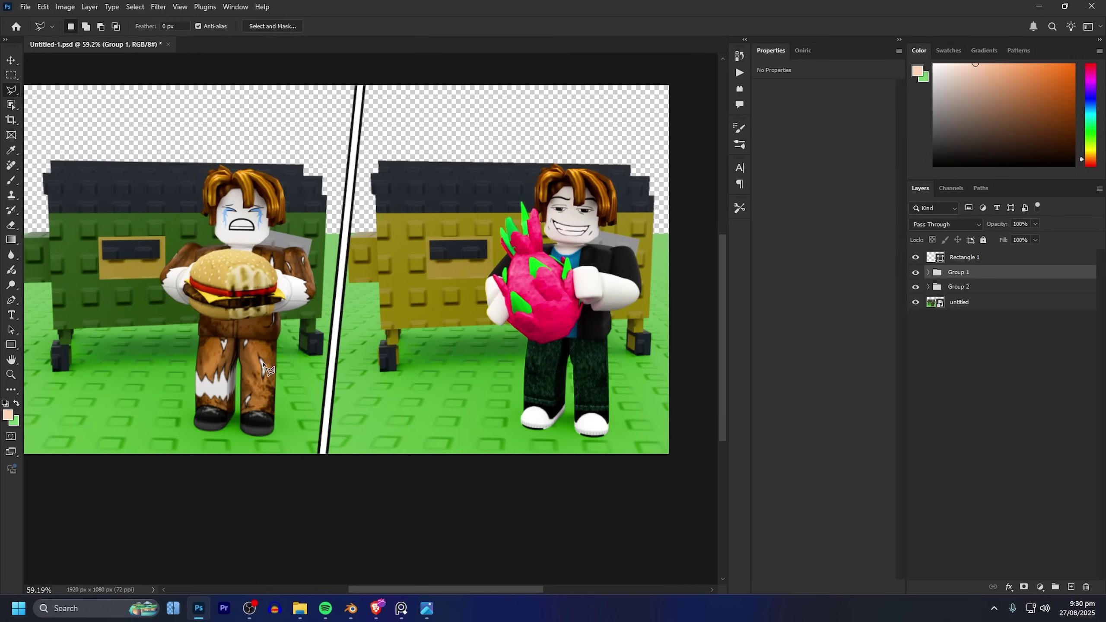
{"action": "scroll", "coordinate": [261, 366], "scroll_direction": "down", "scroll_amount": 2}
{"action": "scroll", "coordinate": [305, 327], "scroll_direction": "up", "scroll_amount": 5}
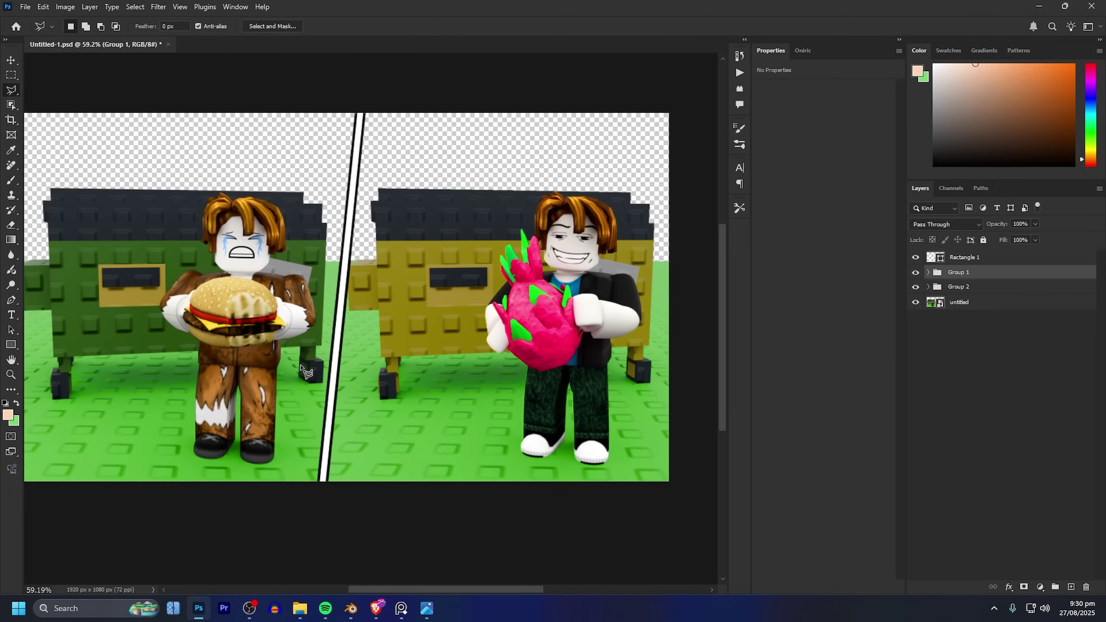
{"action": "scroll", "coordinate": [509, 285], "scroll_direction": "down", "scroll_amount": 4}
{"action": "scroll", "coordinate": [501, 292], "scroll_direction": "up", "scroll_amount": 2}
- Select the green dumpster on the untitled render layer with Object Selection, refining the selection beside the burger character's neck
{"action": "scroll", "coordinate": [501, 292], "scroll_direction": "up", "scroll_amount": 2, "text": "ctrl"}
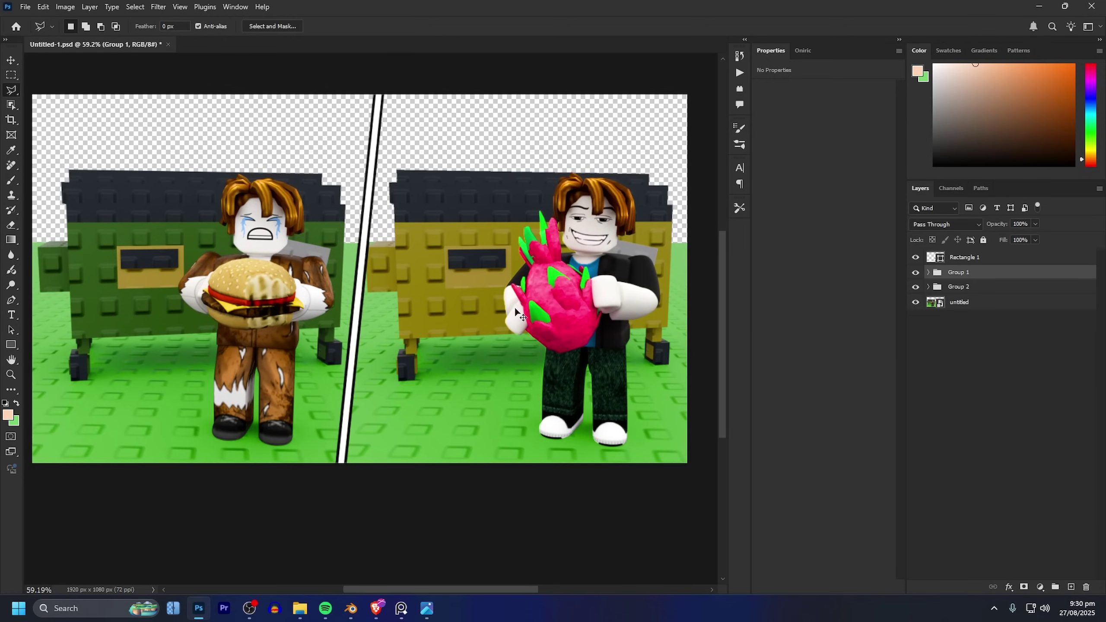
{"action": "scroll", "coordinate": [517, 307], "scroll_direction": "down", "scroll_amount": 1, "text": "alt"}
{"action": "scroll", "coordinate": [516, 307], "scroll_direction": "down", "scroll_amount": 1, "text": "ctrl"}
{"action": "left_click", "coordinate": [980, 303]}
{"action": "scroll", "coordinate": [70, 192], "scroll_direction": "up", "scroll_amount": 4, "text": "alt"}
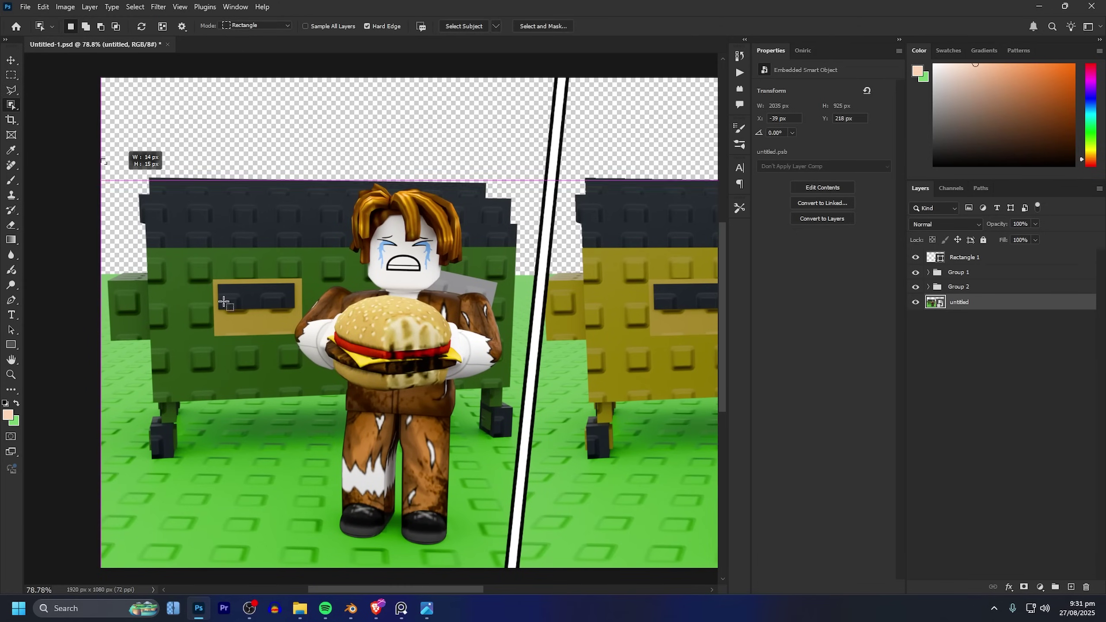
{"action": "left_click_drag", "start_coordinate": [342, 467], "coordinate": [341, 468]}
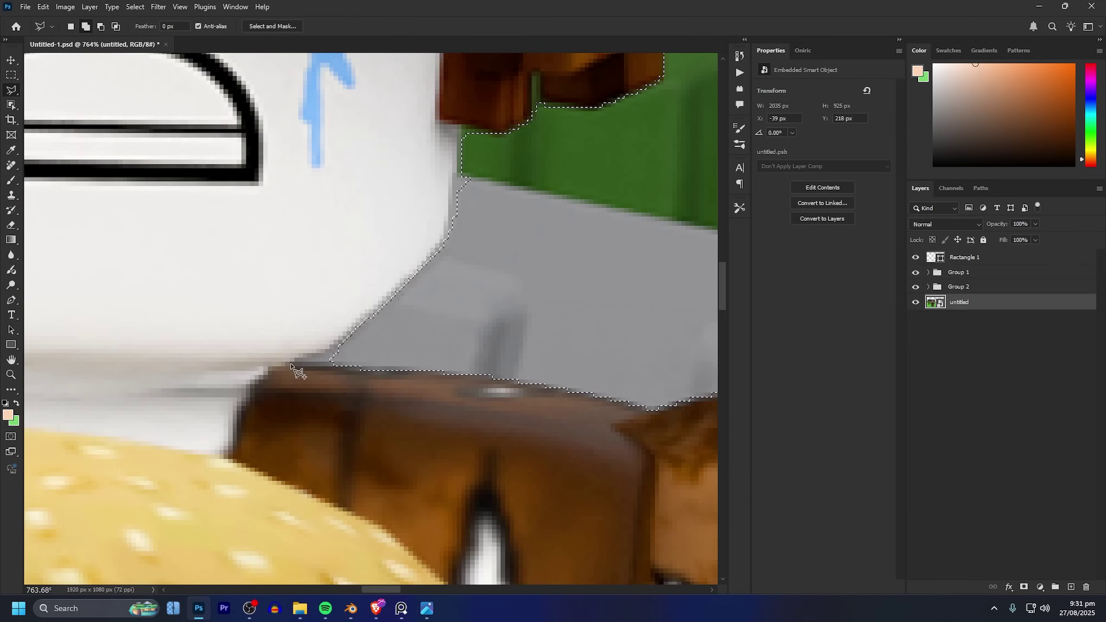
{"action": "scroll", "coordinate": [427, 331], "scroll_direction": "down", "scroll_amount": 5, "text": "alt"}
- Raise the green dumpster's exposure and saturation using masked Exposure and Hue/Saturation adjustment layers
{"action": "left_click", "coordinate": [1041, 588]}
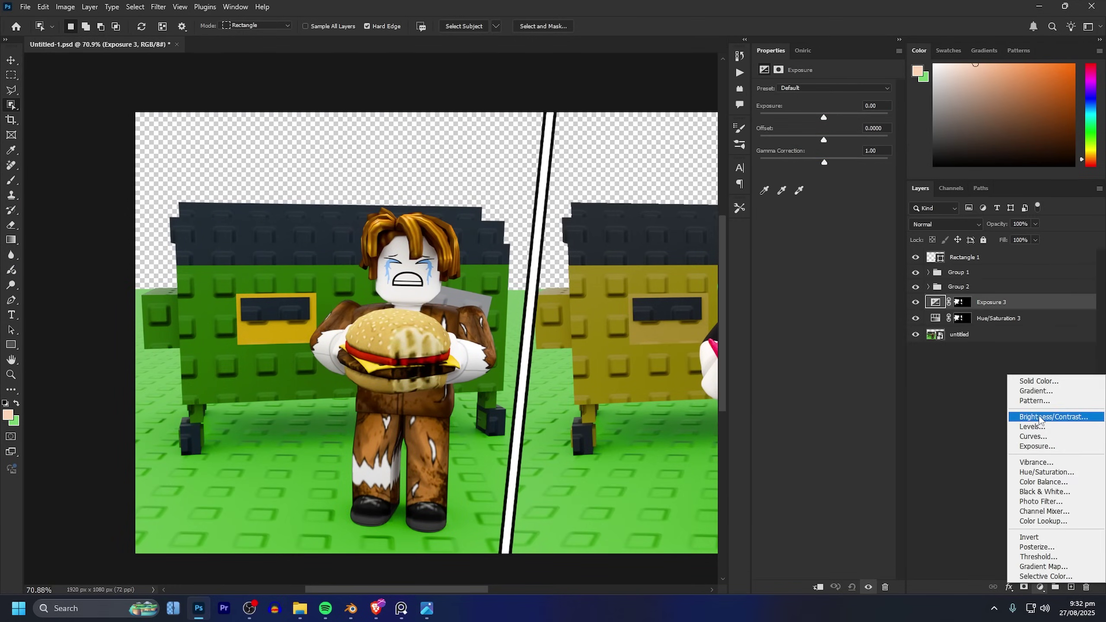
{"action": "left_click_drag", "start_coordinate": [823, 118], "coordinate": [829, 119]}
{"action": "left_click", "coordinate": [999, 319]}
{"action": "scroll", "coordinate": [235, 275], "scroll_direction": "down", "scroll_amount": 3, "text": "alt"}
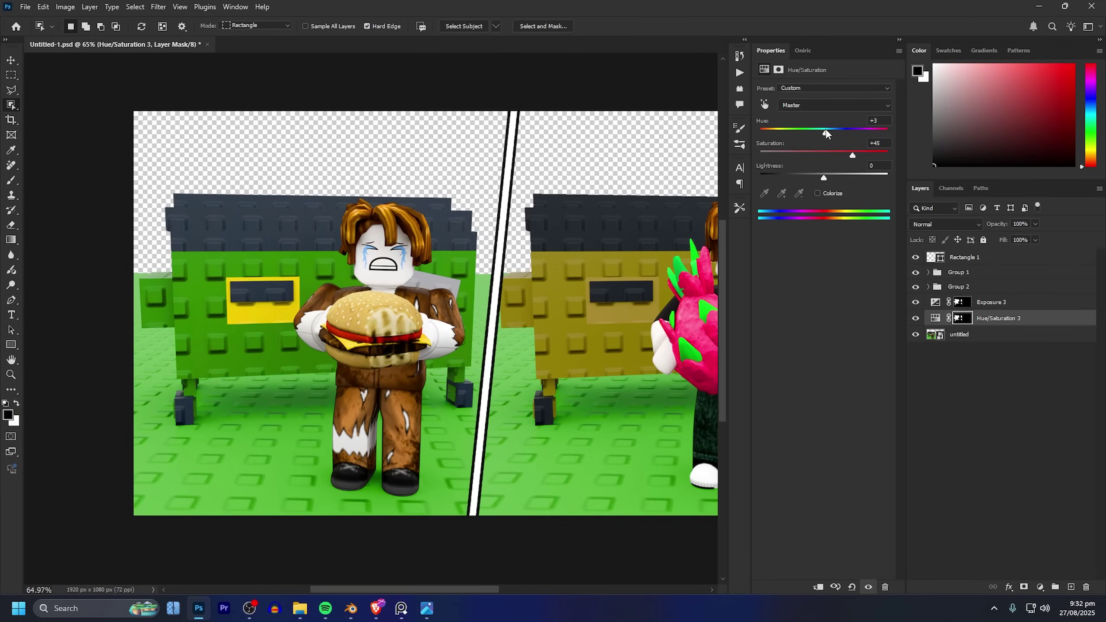
{"action": "left_click_drag", "start_coordinate": [852, 156], "coordinate": [860, 162]}
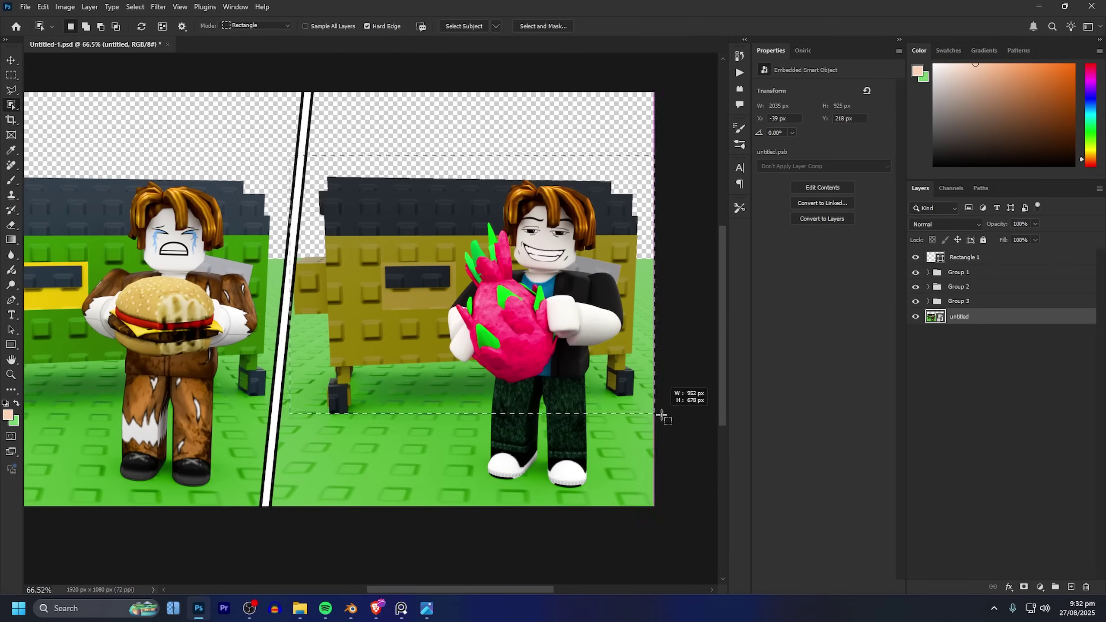
- Select the yellow dumpster with Object Selection and add the missing strip beside the character's cheek with the Polygonal Lasso
{"action": "left_click_drag", "start_coordinate": [662, 415], "coordinate": [662, 507]}
{"action": "scroll", "coordinate": [395, 186], "scroll_direction": "up", "scroll_amount": 8, "text": "alt"}
{"action": "key", "text": "shift+w"}
{"action": "key", "text": "l"}
{"action": "left_click", "coordinate": [461, 264]}
{"action": "left_click", "coordinate": [424, 255]}
{"action": "left_click", "coordinate": [408, 405]}
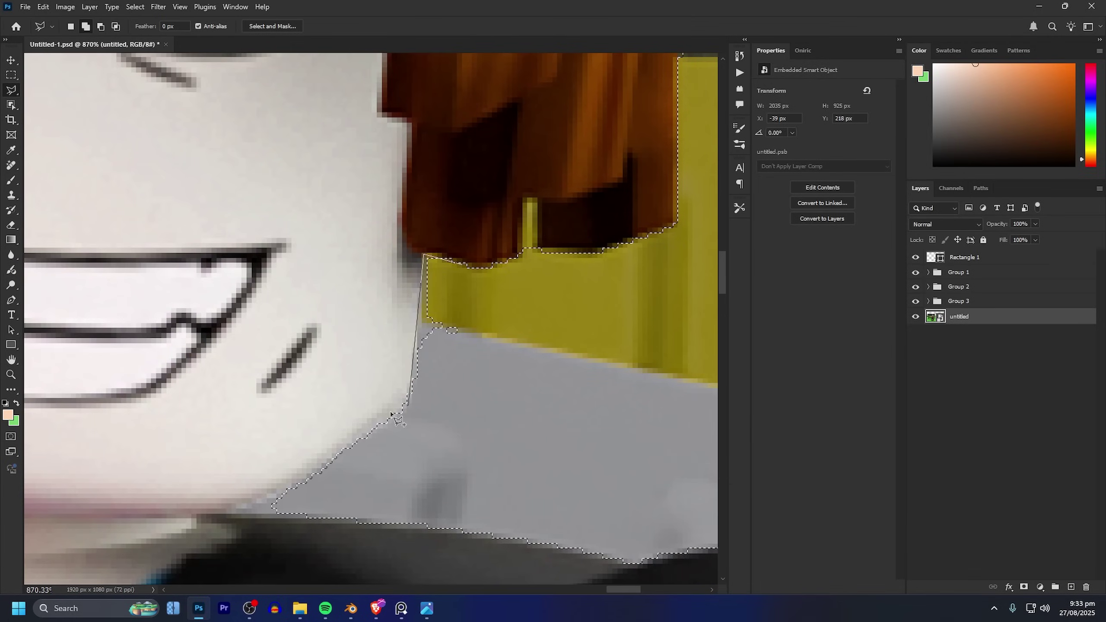
{"action": "left_click", "coordinate": [391, 414]}
- Add the yellow dumpster area between the dragon fruit's top leaf and the character's chin to the selection
{"action": "scroll", "coordinate": [481, 484], "scroll_direction": "down", "scroll_amount": 3, "text": "alt"}
{"action": "scroll", "coordinate": [551, 378], "scroll_direction": "down", "scroll_amount": 5, "text": "alt"}
{"action": "scroll", "coordinate": [240, 244], "scroll_direction": "up", "scroll_amount": 6, "text": "alt"}
{"action": "left_click", "coordinate": [235, 150]}
{"action": "left_click", "coordinate": [277, 411]}
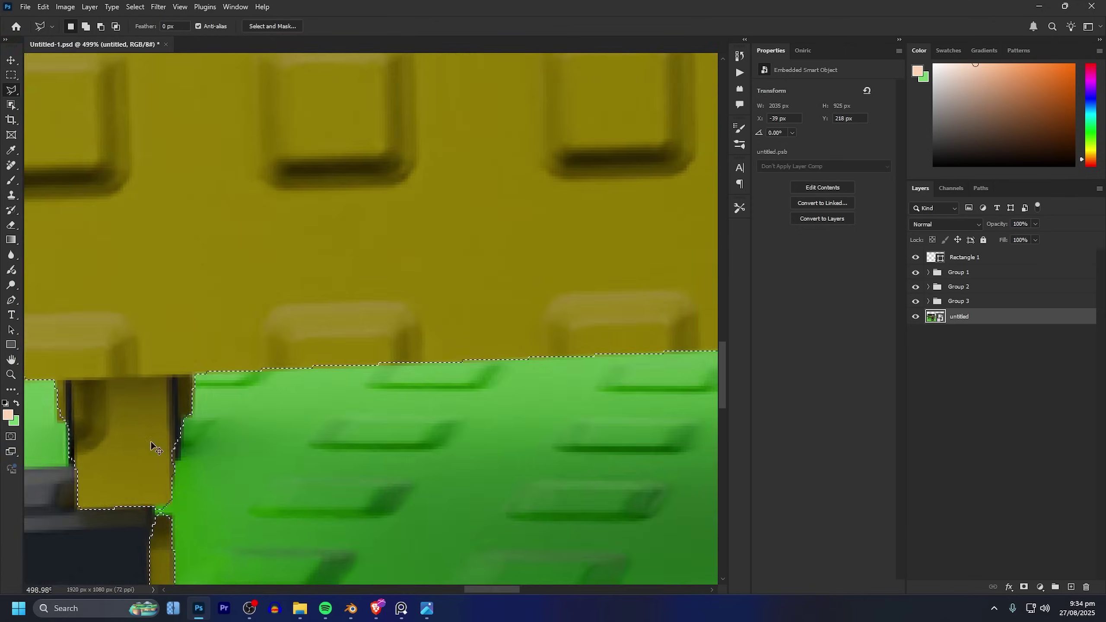
{"action": "scroll", "coordinate": [563, 439], "scroll_direction": "down", "scroll_amount": 10, "text": "alt"}
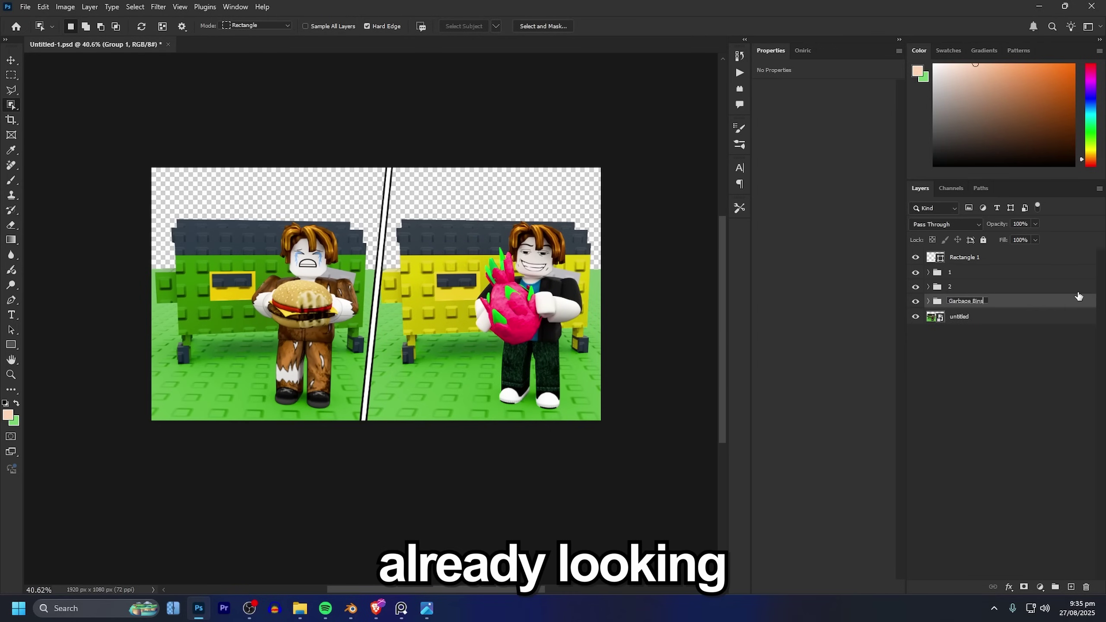
{"action": "scroll", "coordinate": [501, 342], "scroll_direction": "up", "scroll_amount": 3, "text": "alt"}
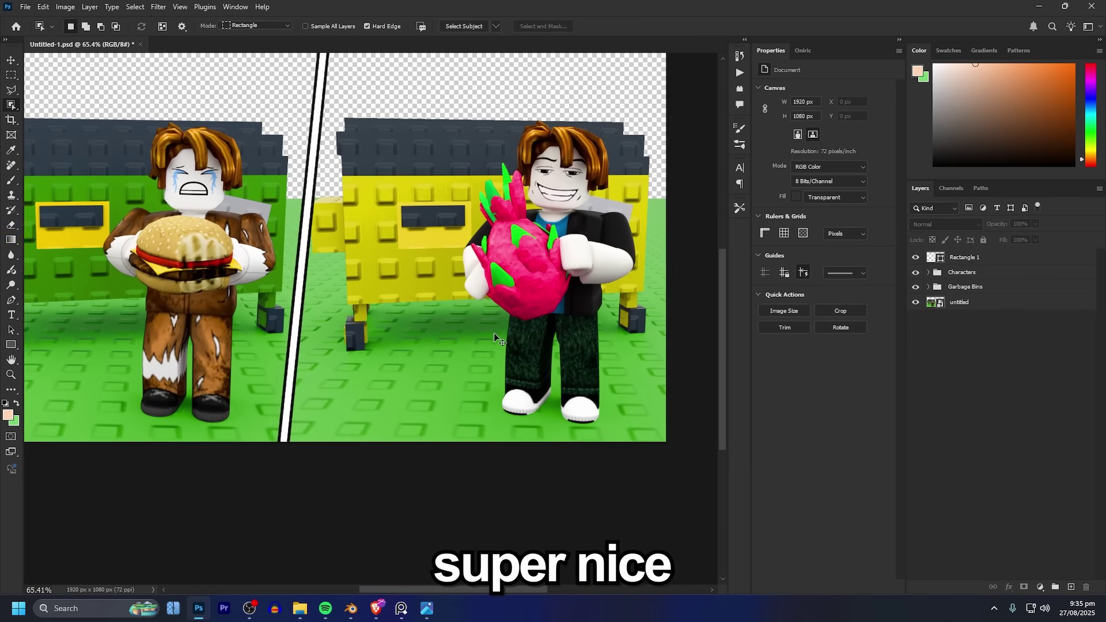
{"action": "scroll", "coordinate": [501, 342], "scroll_direction": "down", "scroll_amount": 2, "text": "alt"}
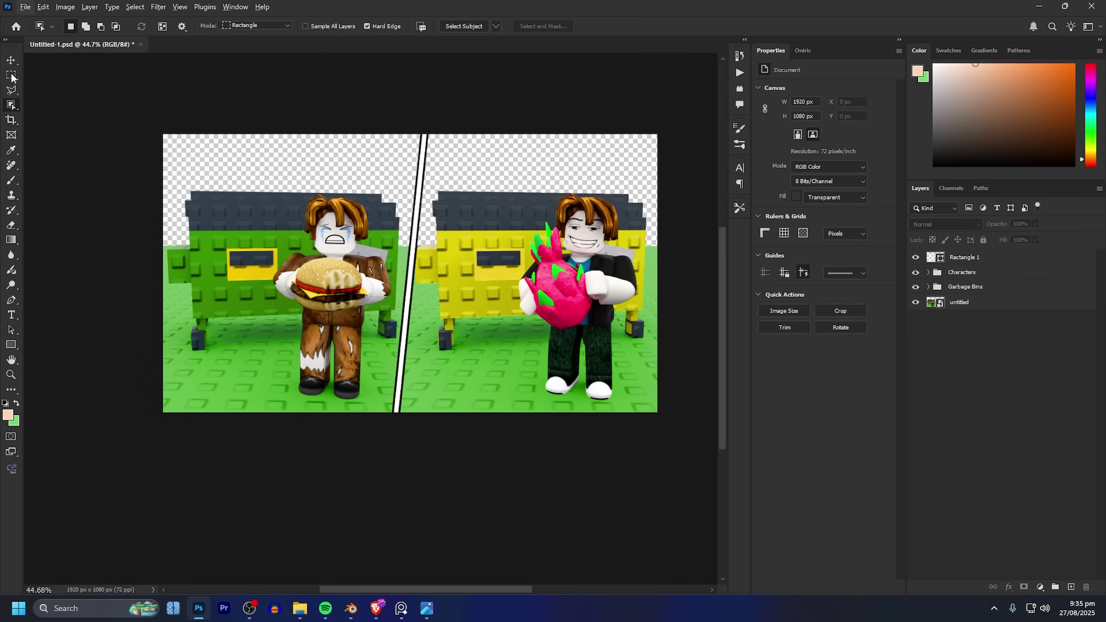
{"action": "scroll", "coordinate": [242, 353], "scroll_direction": "up", "scroll_amount": 7, "text": "alt"}
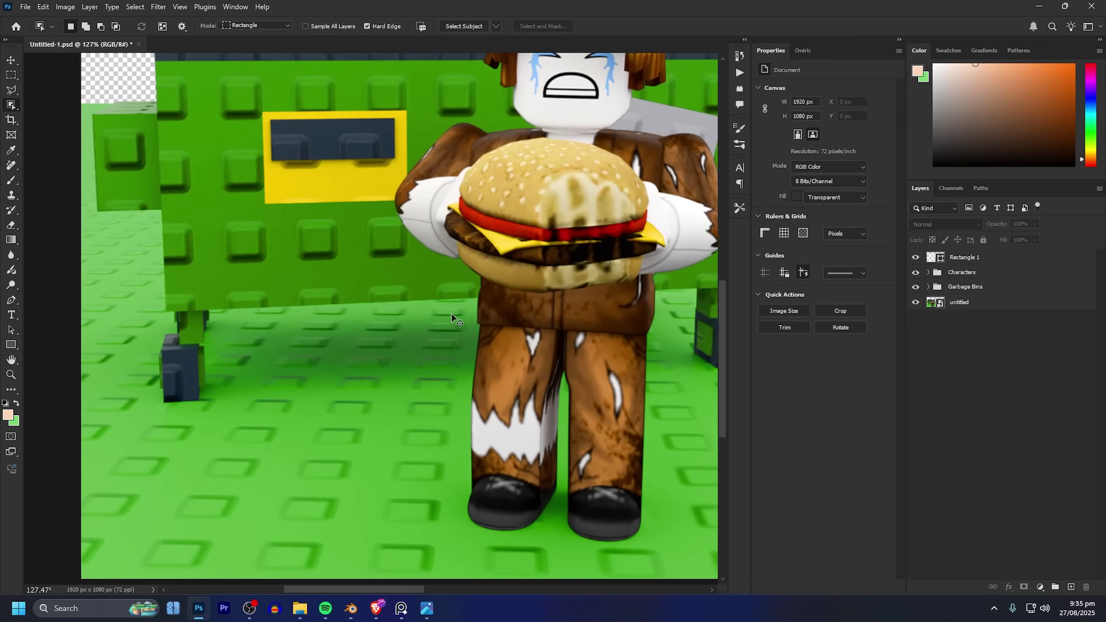
{"action": "scroll", "coordinate": [440, 301], "scroll_direction": "down", "scroll_amount": 3, "text": "alt"}
- Sample the green of the studded ground beside the burger character as the foreground color
{"action": "scroll", "coordinate": [440, 301], "scroll_direction": "up", "scroll_amount": 6, "text": "alt"}
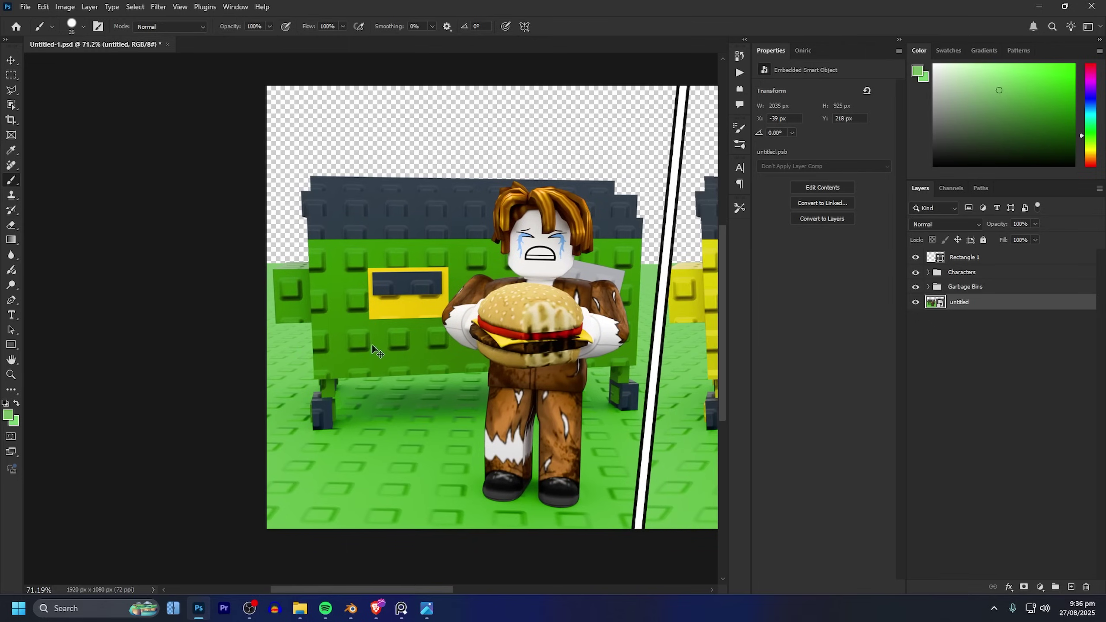
{"action": "scroll", "coordinate": [375, 349], "scroll_direction": "up", "scroll_amount": 3, "text": "alt"}
{"action": "left_click_drag", "start_coordinate": [345, 367], "coordinate": [279, 419], "text": "alt"}
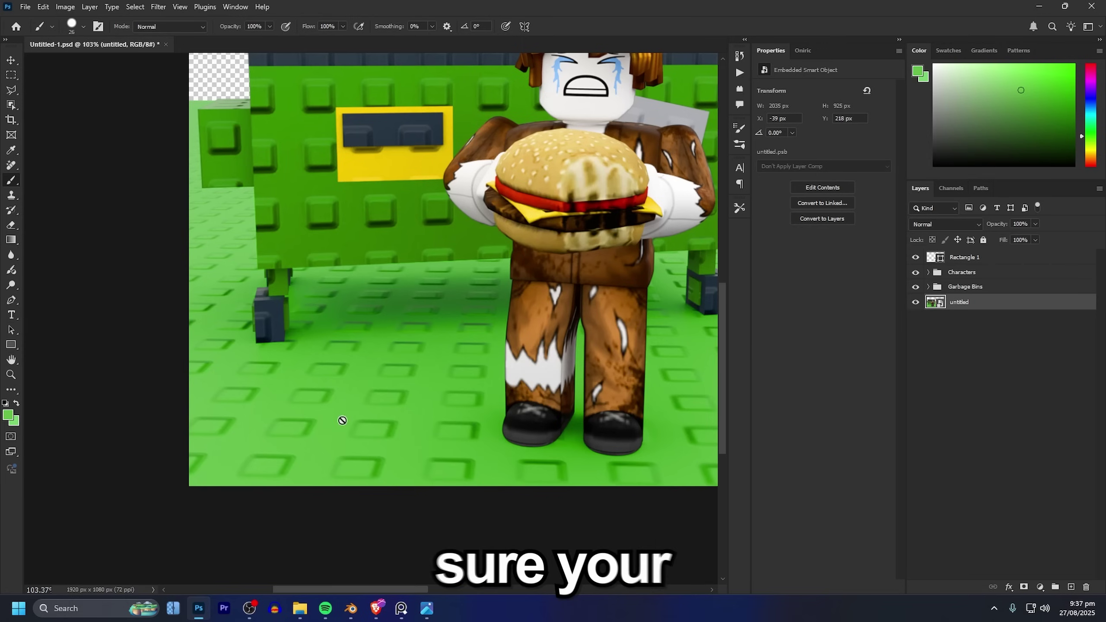
{"action": "scroll", "coordinate": [406, 327], "scroll_direction": "up", "scroll_amount": 2}
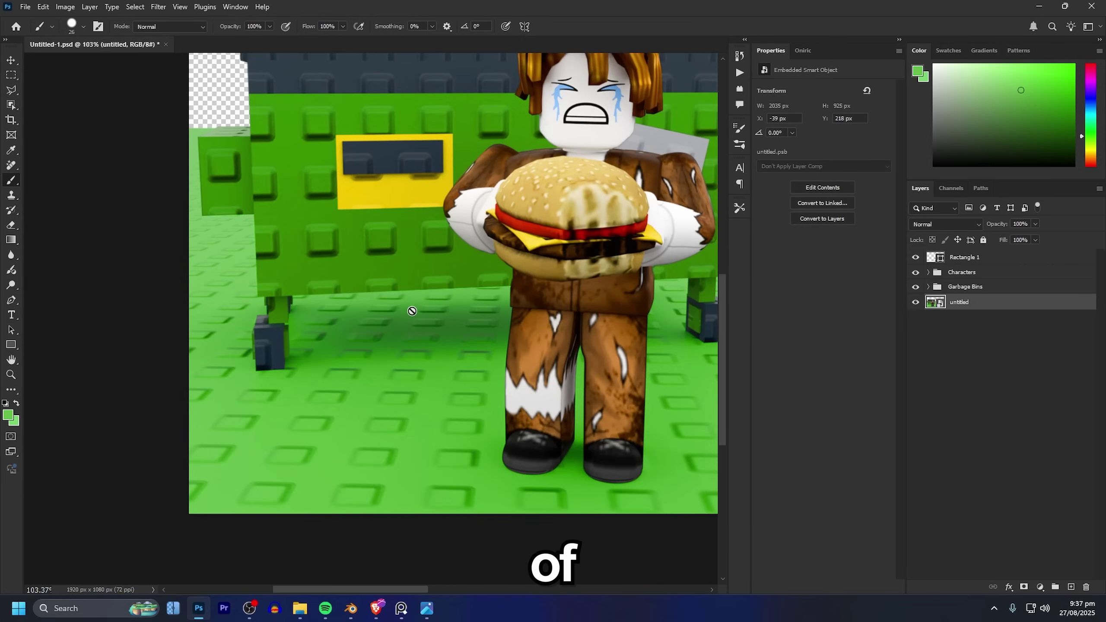
{"action": "left_click", "coordinate": [317, 343], "text": "alt"}
{"action": "scroll", "coordinate": [479, 371], "scroll_direction": "down", "scroll_amount": 1, "text": "alt"}
{"action": "scroll", "coordinate": [522, 331], "scroll_direction": "down", "scroll_amount": 4, "text": "ctrl"}
{"action": "scroll", "coordinate": [592, 220], "scroll_direction": "up", "scroll_amount": 1}
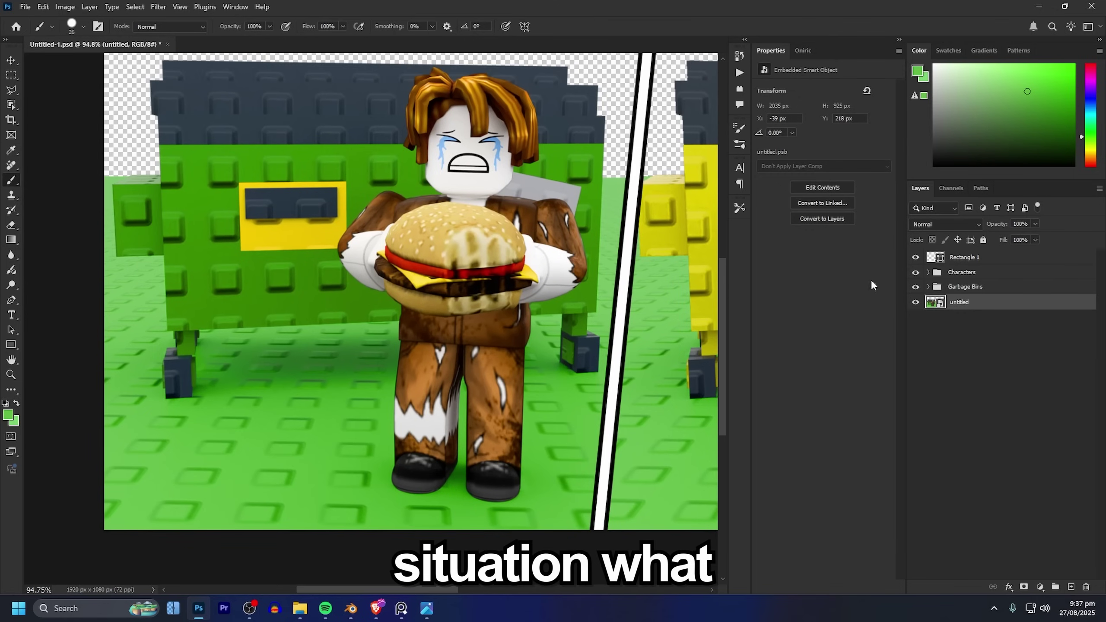
- Select the green ground around the burger character and below the green dumpster on the untitled render layer
{"action": "left_click", "coordinate": [11, 104]}
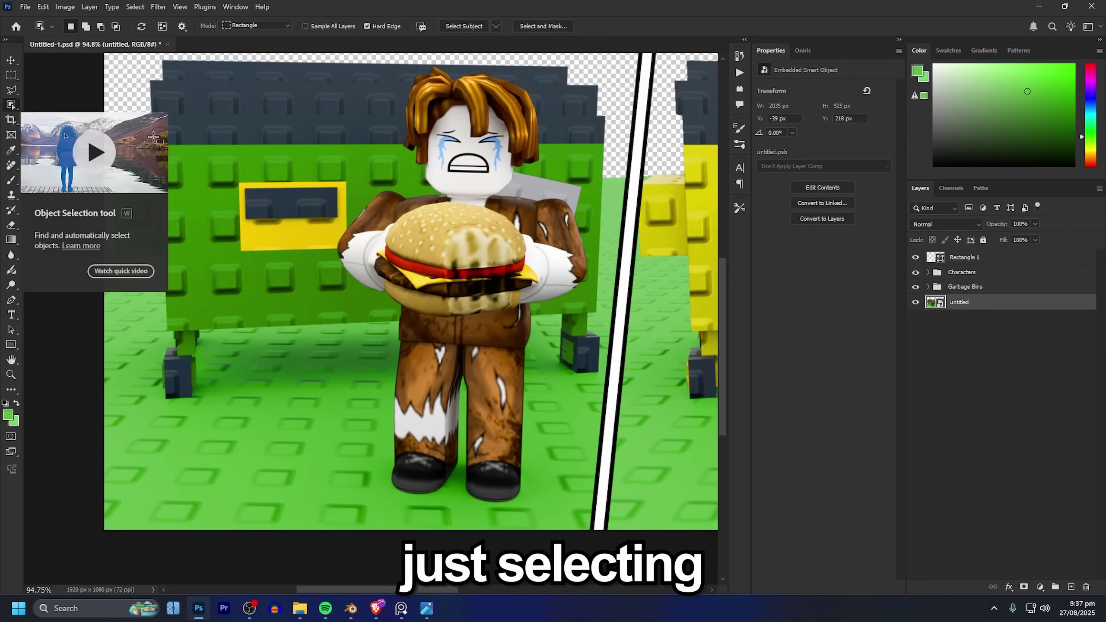
{"action": "scroll", "coordinate": [192, 342], "scroll_direction": "left", "scroll_amount": 3, "text": "ctrl"}
{"action": "left_click", "coordinate": [191, 341]}
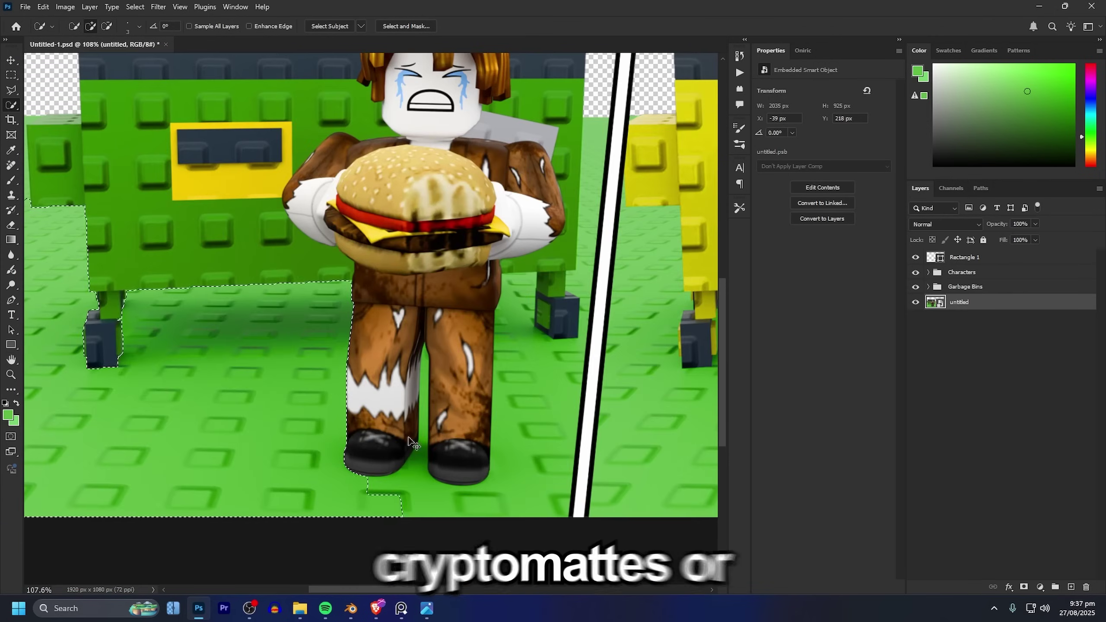
{"action": "scroll", "coordinate": [612, 373], "scroll_direction": "down", "scroll_amount": 3}
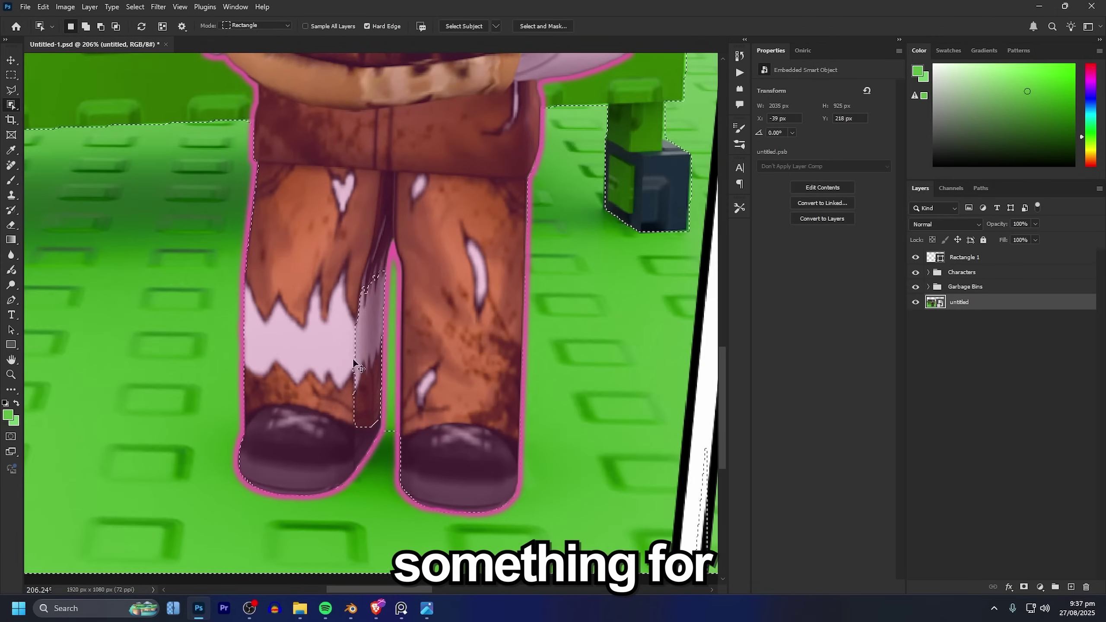
- Clean up the ground selection around the green dumpster's leg with the Magic Wand in subtract mode
{"action": "right_click", "coordinate": [11, 105]}
{"action": "left_click", "coordinate": [57, 131]}
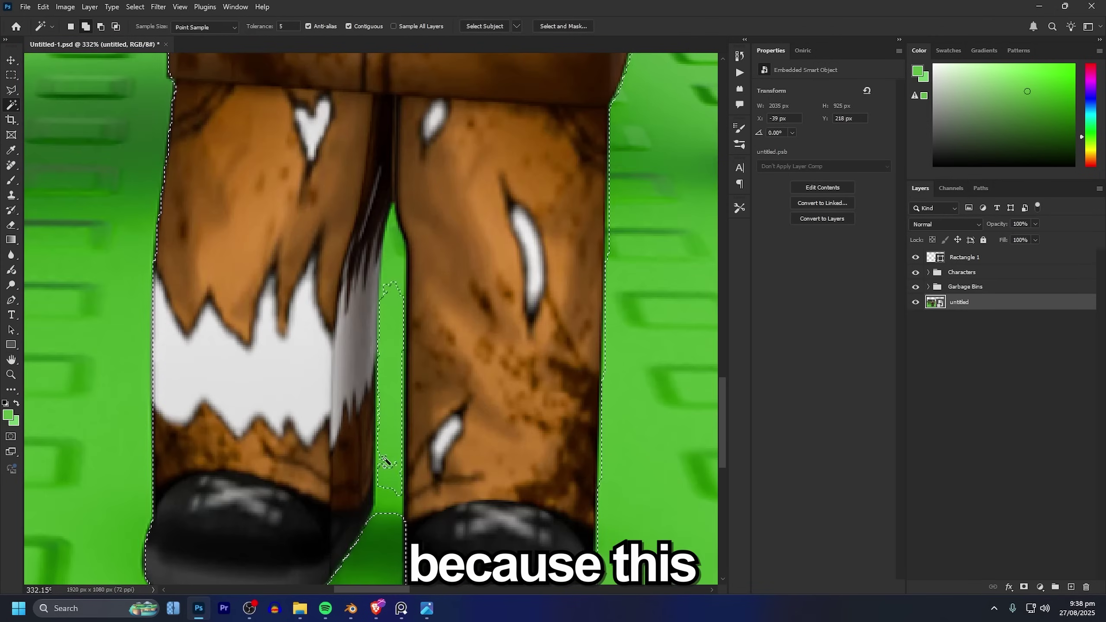
{"action": "scroll", "coordinate": [389, 457], "scroll_direction": "down", "scroll_amount": 2}
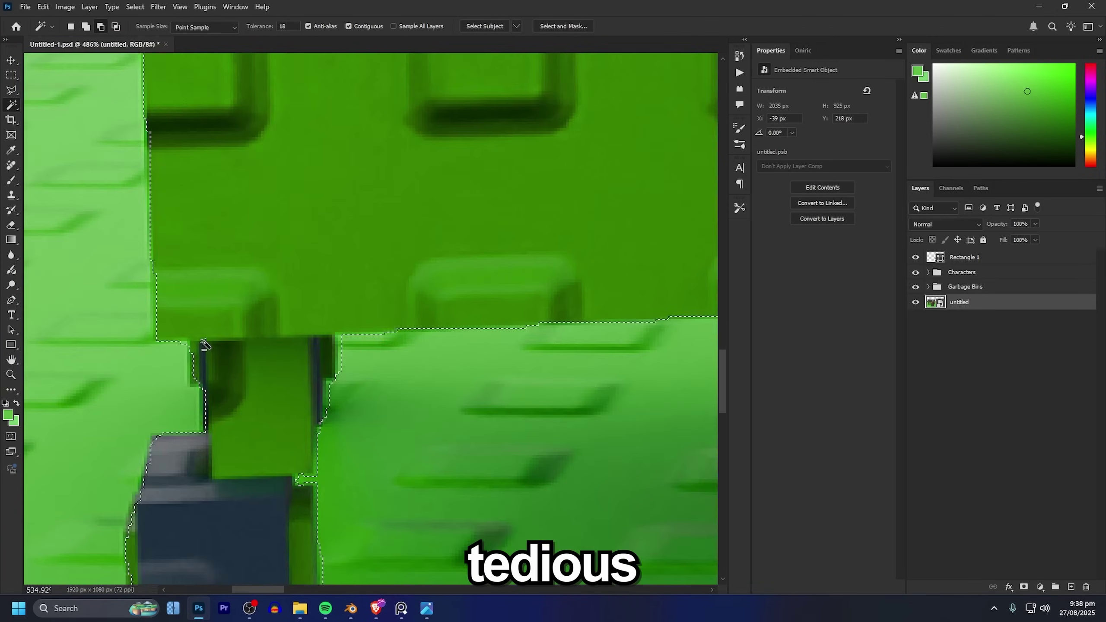
- Extend the selection over the ground around the dragon fruit character's shoes and refine it around the yellow dumpster's wheel
{"action": "left_click", "coordinate": [530, 468], "text": "shift"}
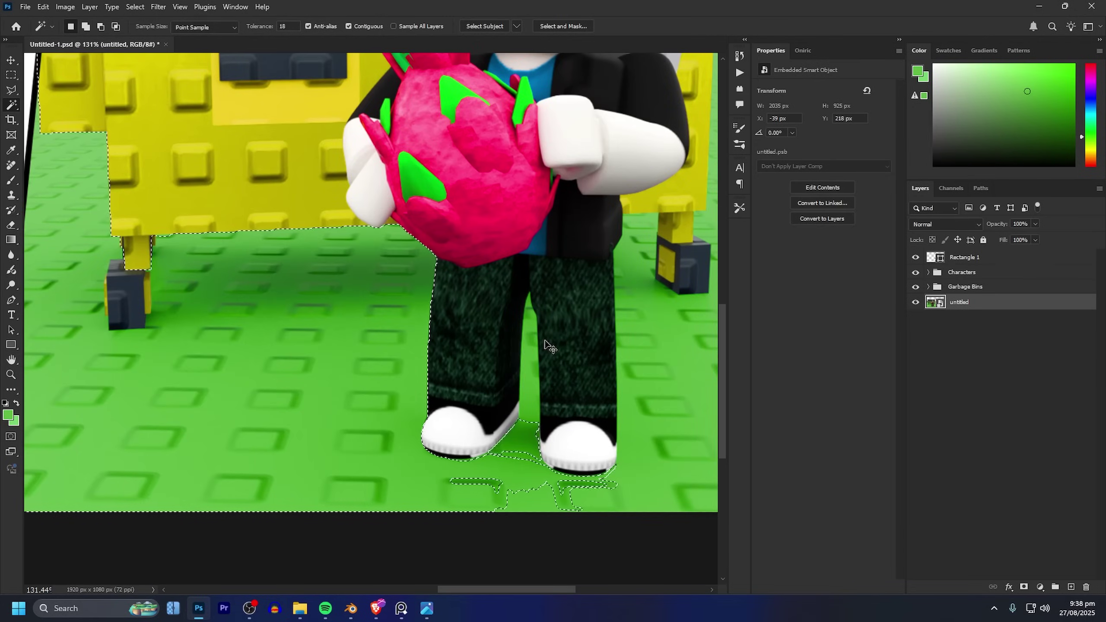
{"action": "left_click_drag", "start_coordinate": [94, 113], "coordinate": [734, 526]}
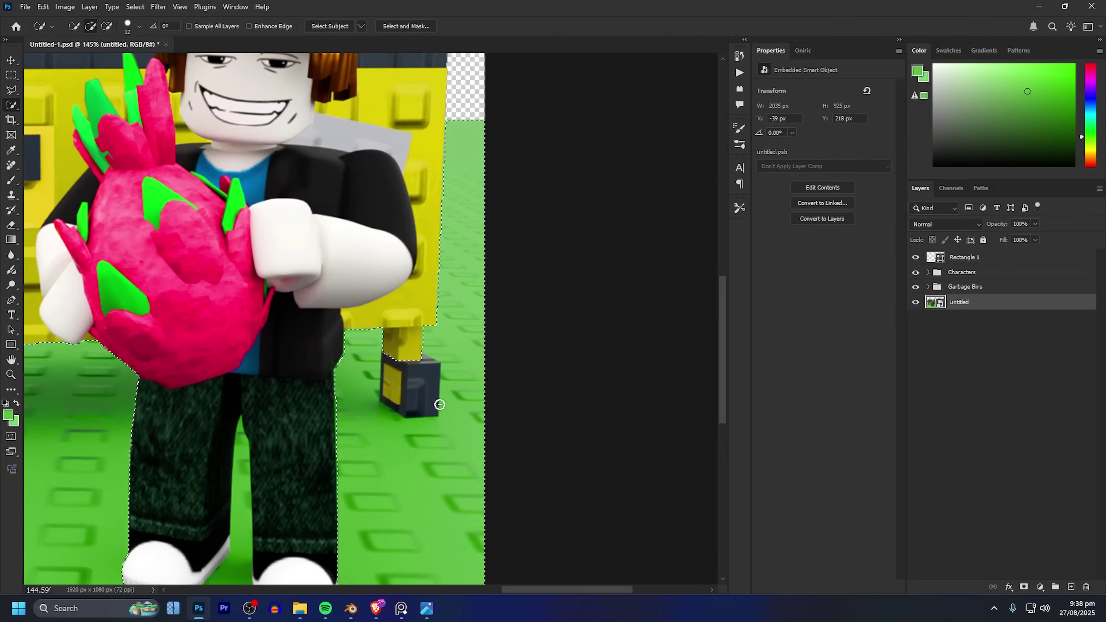
{"action": "left_click_drag", "start_coordinate": [440, 405], "coordinate": [407, 383], "text": "alt"}
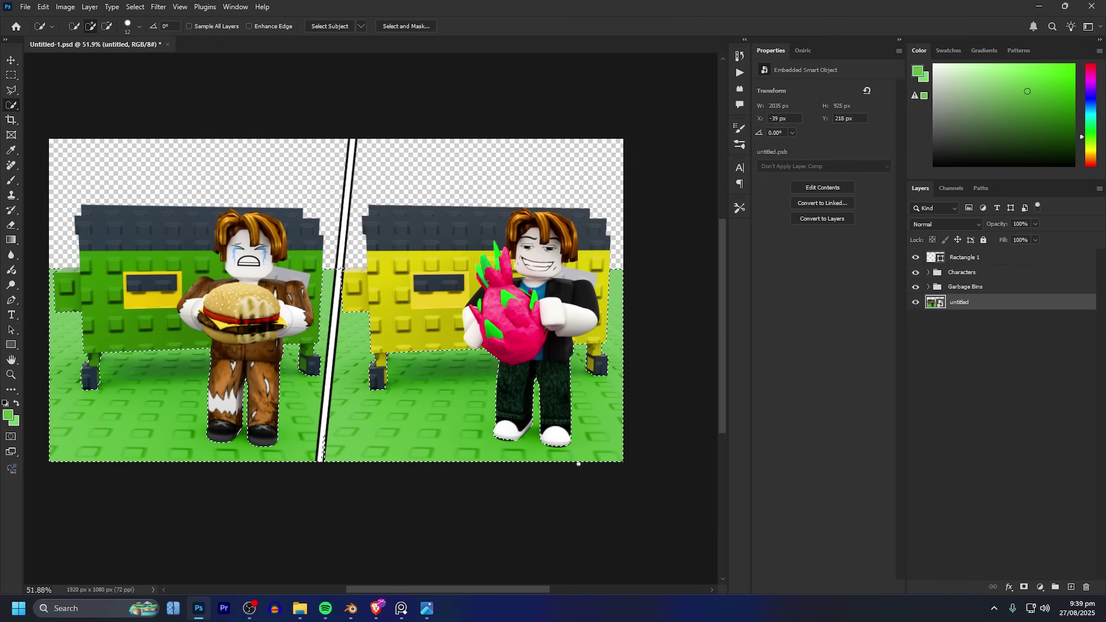
{"action": "left_click_drag", "start_coordinate": [579, 464], "coordinate": [607, 446]}
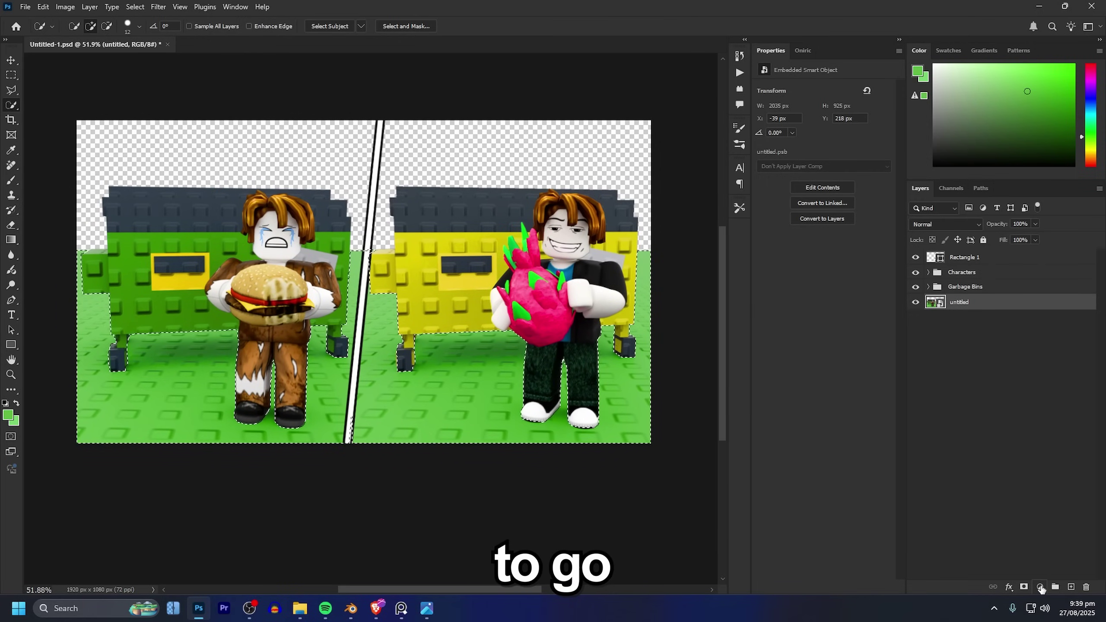
- Add a Solid Color fill layer with color 00c80e over the selected ground
{"action": "left_click", "coordinate": [1040, 587]}
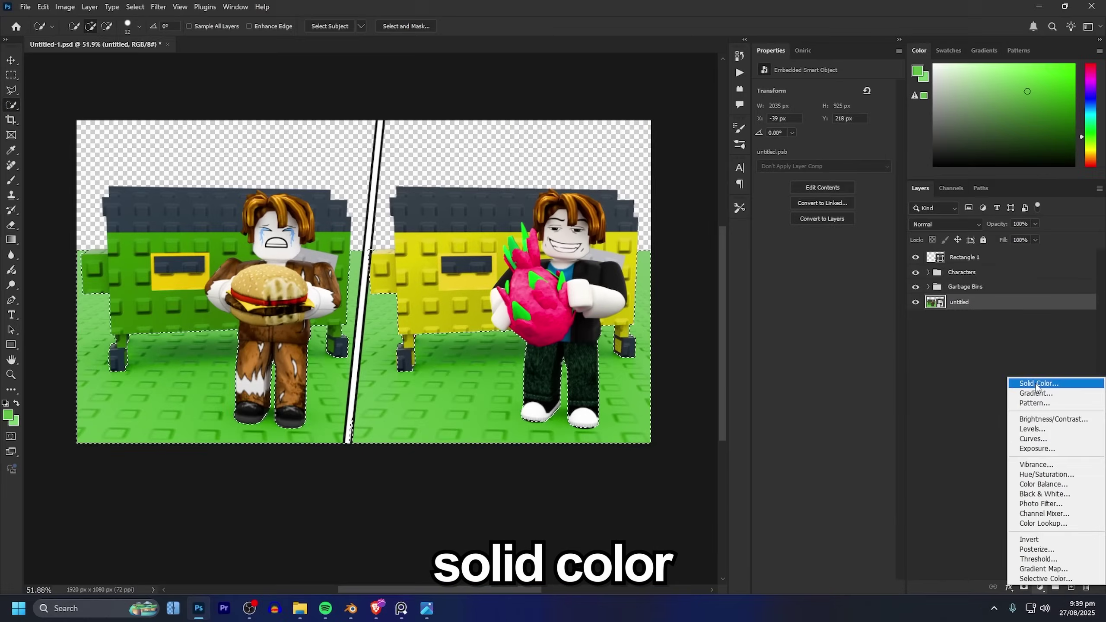
{"action": "left_click", "coordinate": [1017, 315]}
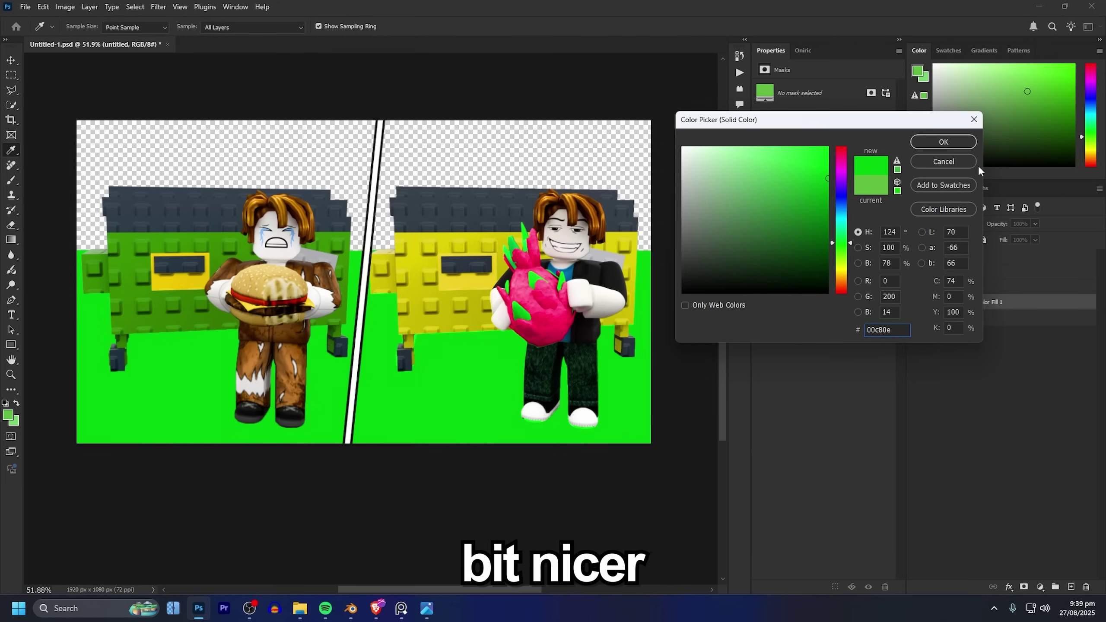
{"action": "left_click", "coordinate": [941, 141]}
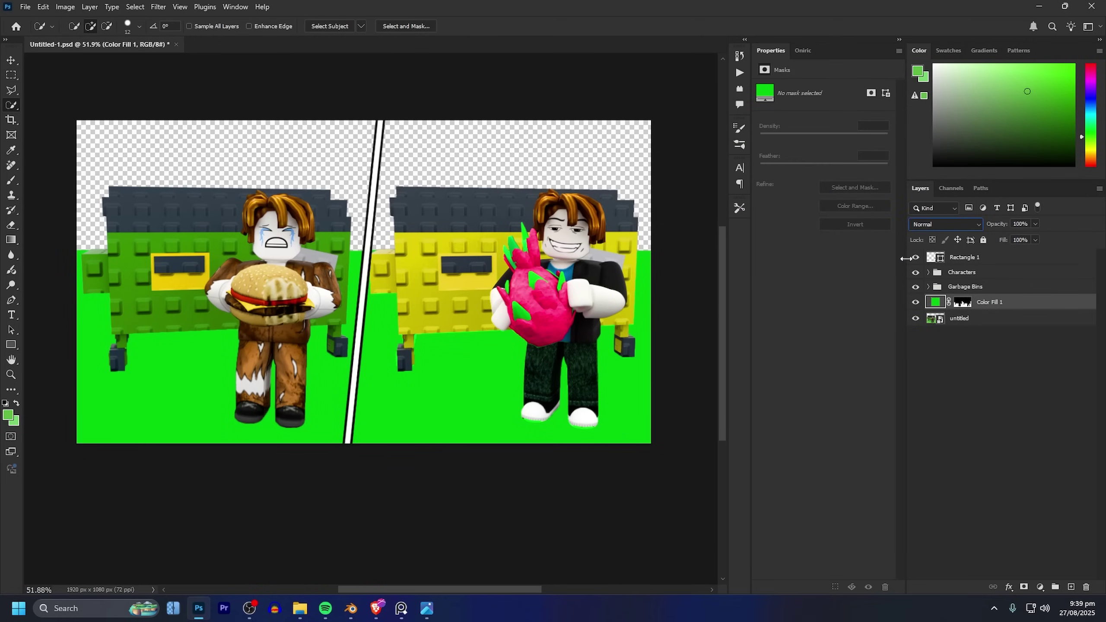
- Set the green ground fill to Soft Light and add a Hue/Saturation adjustment masked to the ground with Saturation +6
{"action": "left_click", "coordinate": [922, 225]}
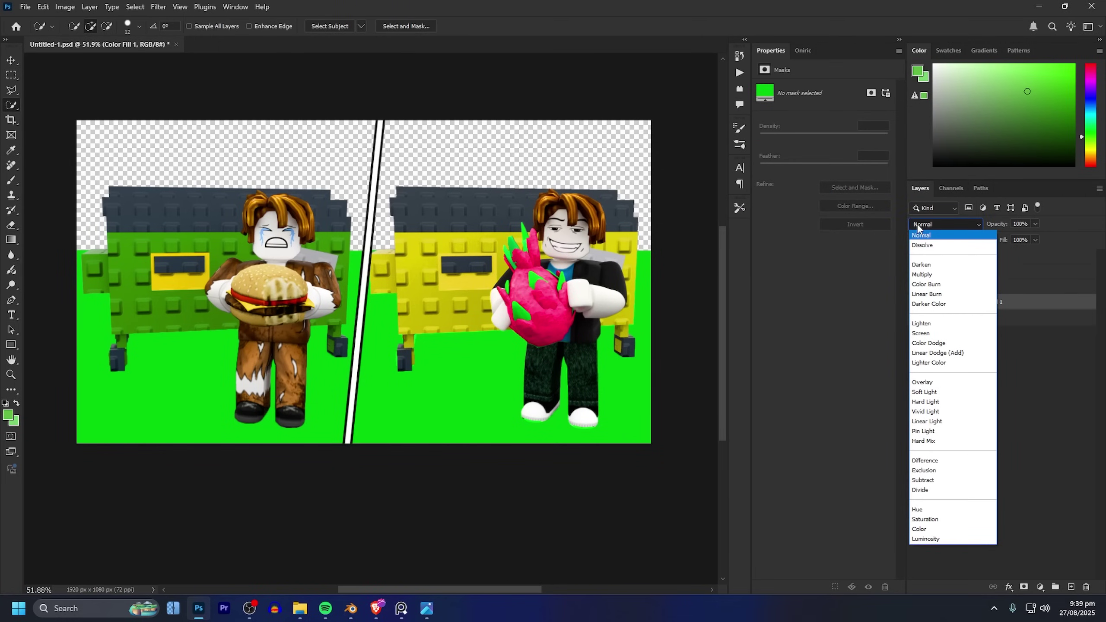
{"action": "left_click", "coordinate": [925, 392]}
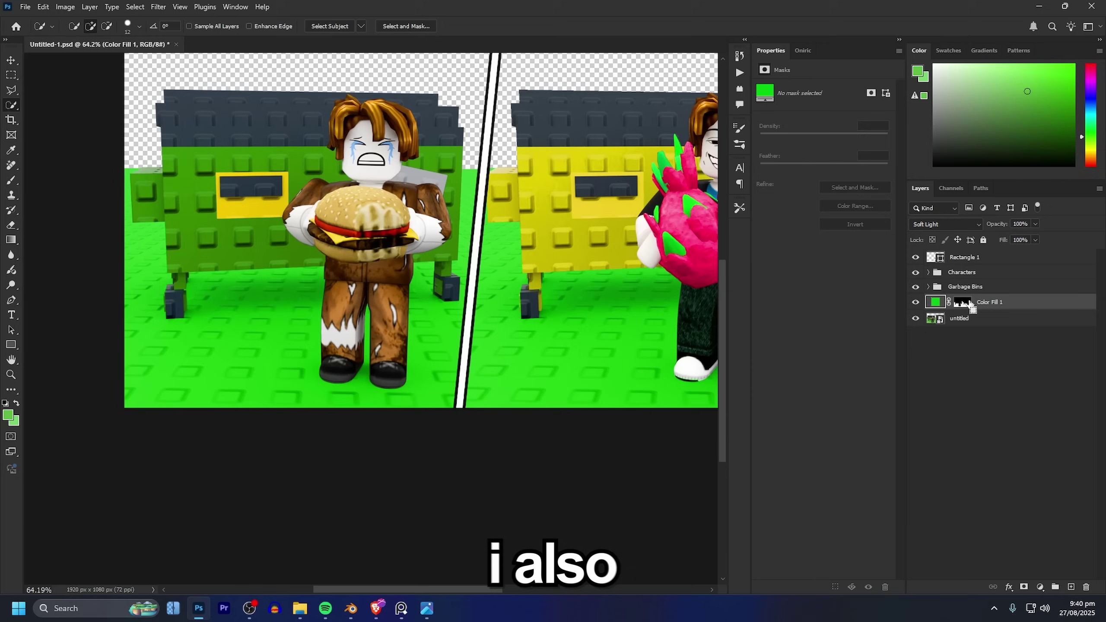
{"action": "left_click", "coordinate": [963, 302], "text": "ctrl"}
{"action": "left_click", "coordinate": [1041, 586]}
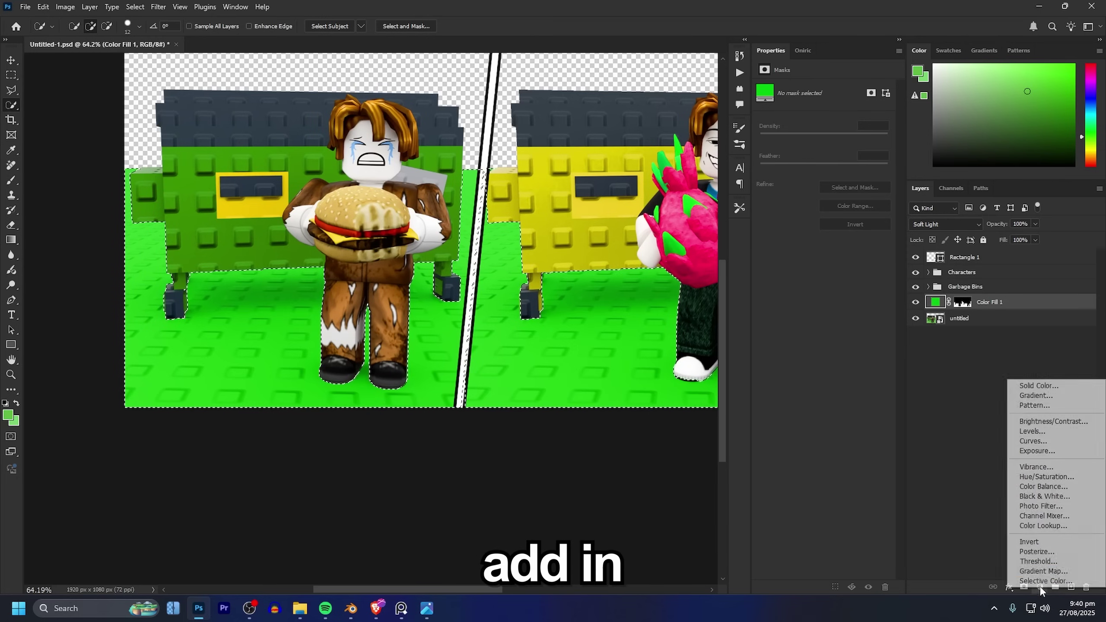
{"action": "left_click", "coordinate": [1047, 477]}
{"action": "left_click_drag", "start_coordinate": [827, 154], "coordinate": [832, 149]}
- Brush white into the Hue/Saturation mask over the ground beside and below the green dumpster
{"action": "scroll", "coordinate": [279, 401], "scroll_direction": "up", "scroll_amount": 1}
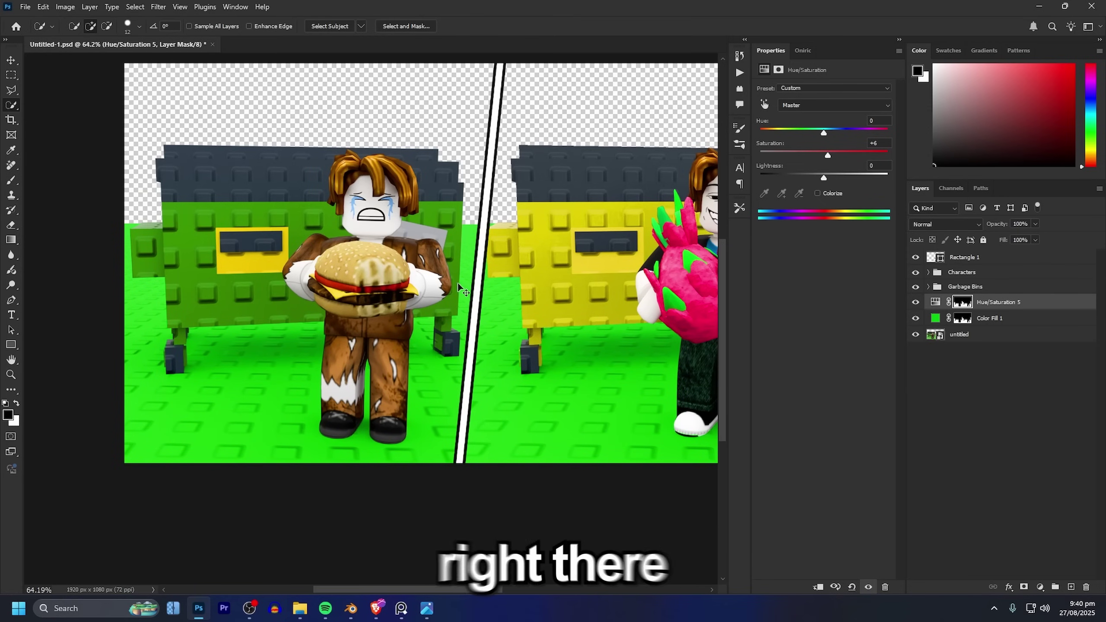
{"action": "scroll", "coordinate": [163, 463], "scroll_direction": "up", "scroll_amount": 5, "text": "alt"}
{"action": "scroll", "coordinate": [166, 460], "scroll_direction": "up", "scroll_amount": 1, "text": "ctrl"}
{"action": "scroll", "coordinate": [176, 444], "scroll_direction": "up", "scroll_amount": 2, "text": "alt"}
{"action": "scroll", "coordinate": [176, 444], "scroll_direction": "up", "scroll_amount": 1, "text": "ctrl"}
{"action": "scroll", "coordinate": [182, 436], "scroll_direction": "down", "scroll_amount": 1}
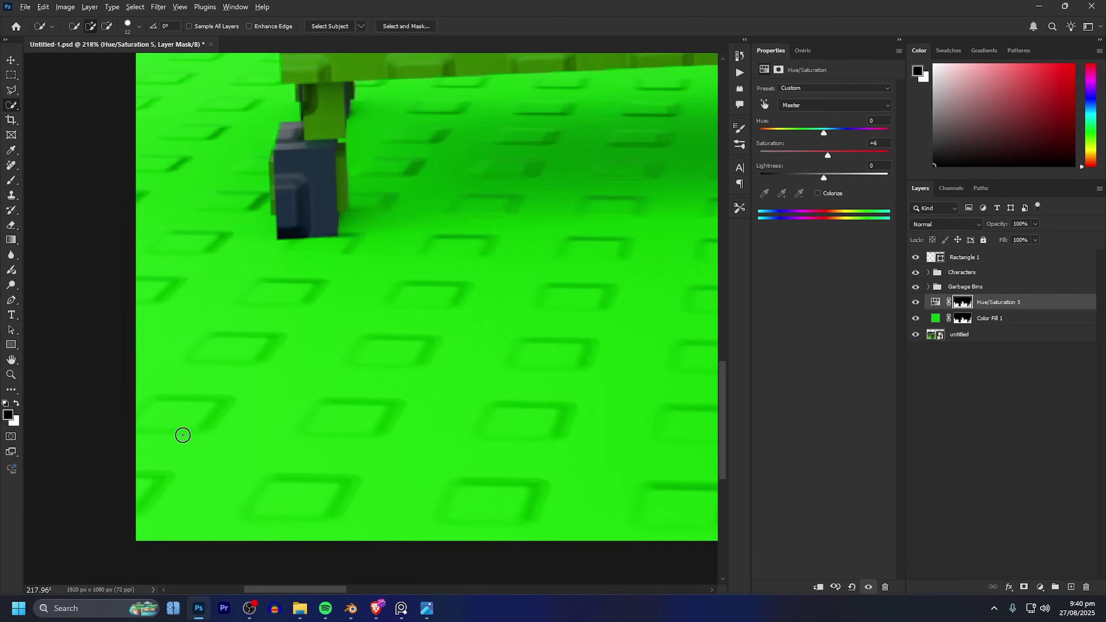
{"action": "left_click", "coordinate": [11, 180]}
{"action": "mouse_move", "coordinate": [244, 405]}
{"action": "left_mouse_down", "text": "alt"}
{"action": "mouse_move", "coordinate": [239, 440]}
{"action": "mouse_move", "coordinate": [219, 434]}
{"action": "left_mouse_up", "text": "alt"}
{"action": "scroll", "coordinate": [229, 425], "scroll_direction": "down", "scroll_amount": 3, "text": "alt"}
{"action": "scroll", "coordinate": [224, 349], "scroll_direction": "up", "scroll_amount": 1}
{"action": "scroll", "coordinate": [217, 212], "scroll_direction": "up", "scroll_amount": 1, "text": "alt"}
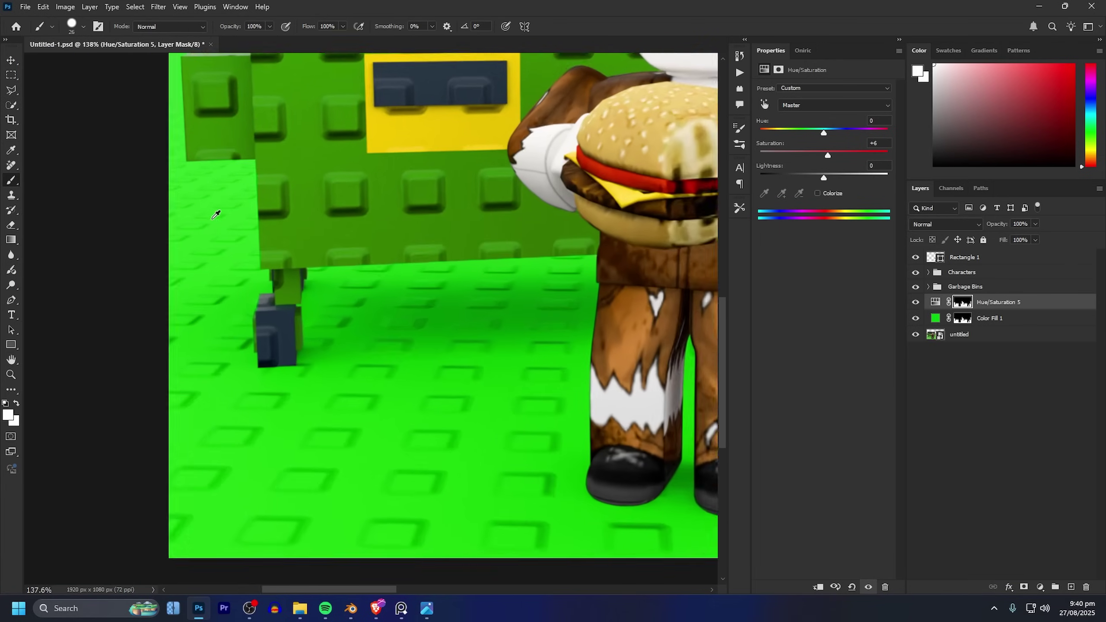
{"action": "mouse_move", "coordinate": [179, 121]}
{"action": "left_mouse_down", "text": "alt"}
{"action": "mouse_move", "coordinate": [175, 107]}
{"action": "mouse_move", "coordinate": [181, 124]}
{"action": "left_mouse_up", "text": "alt"}
{"action": "left_click_drag", "start_coordinate": [198, 226], "coordinate": [219, 195], "text": "alt"}
{"action": "scroll", "coordinate": [370, 320], "scroll_direction": "down", "scroll_amount": 1, "text": "ctrl"}
{"action": "left_click_drag", "start_coordinate": [394, 319], "coordinate": [454, 306], "text": "alt"}
{"action": "scroll", "coordinate": [457, 343], "scroll_direction": "down", "scroll_amount": 5, "text": "alt"}
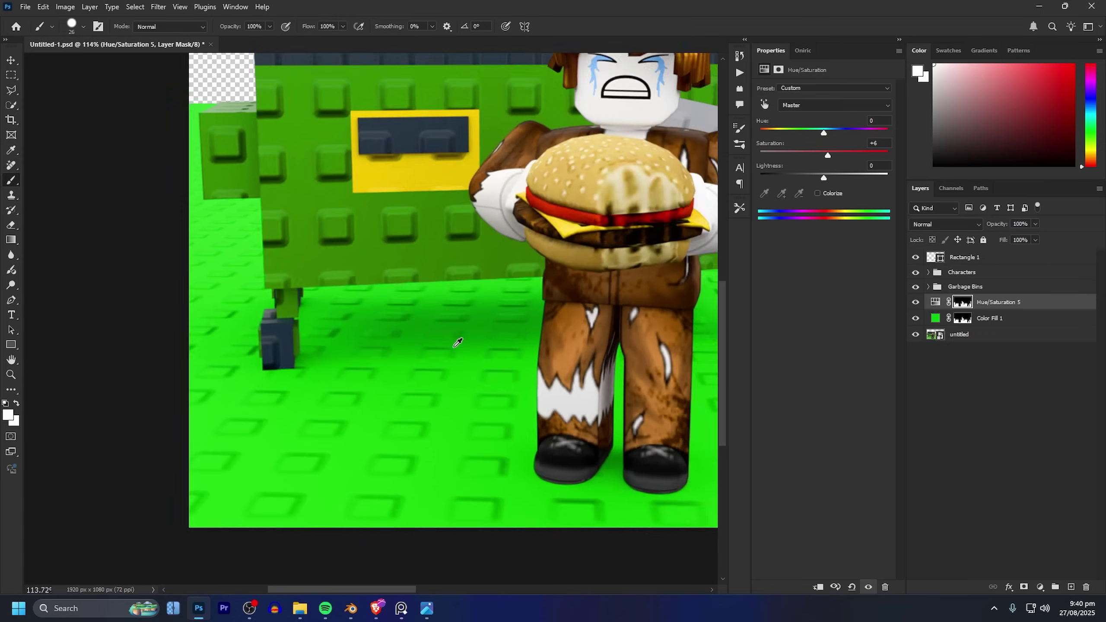
{"action": "scroll", "coordinate": [491, 344], "scroll_direction": "down", "scroll_amount": 1, "text": "ctrl"}
{"action": "scroll", "coordinate": [575, 383], "scroll_direction": "right", "scroll_amount": 10, "text": "ctrl"}
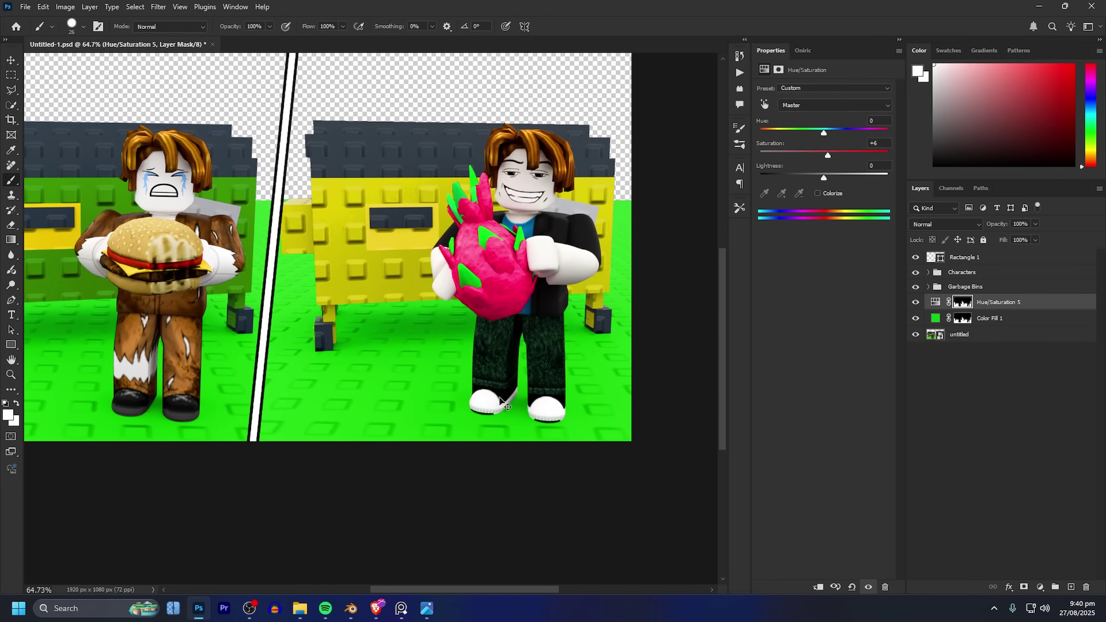
{"action": "scroll", "coordinate": [414, 457], "scroll_direction": "down", "scroll_amount": 1, "text": "alt"}
{"action": "scroll", "coordinate": [549, 543], "scroll_direction": "left", "scroll_amount": 3, "text": "ctrl"}
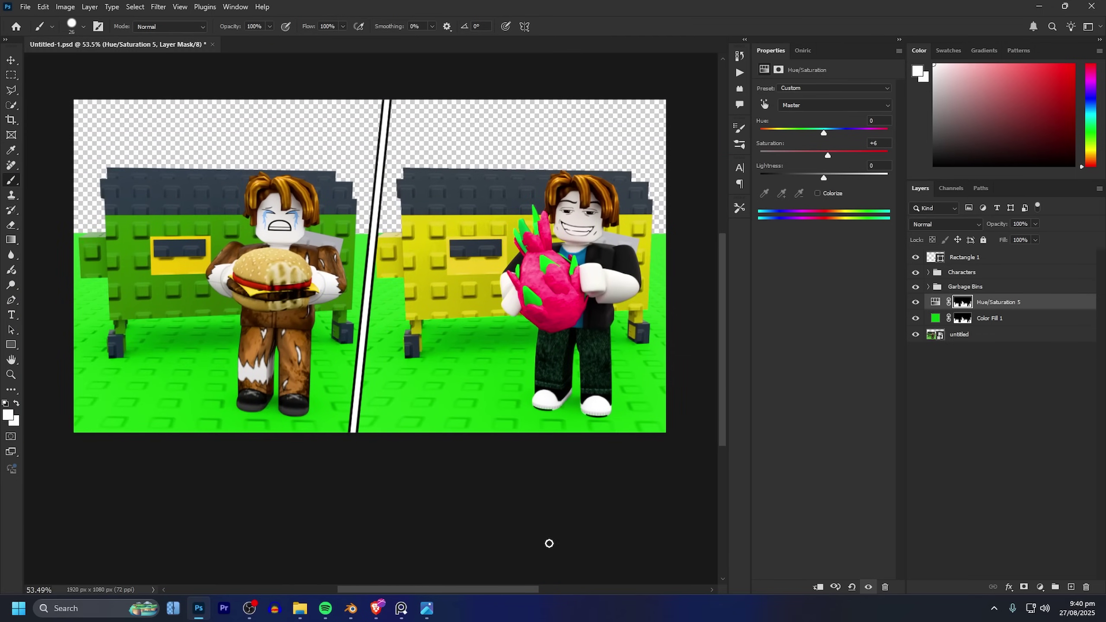
- Load the Hue/Saturation mask as a selection and copy that ground area from the untitled render to a new layer
{"action": "scroll", "coordinate": [640, 388], "scroll_direction": "up", "scroll_amount": 1}
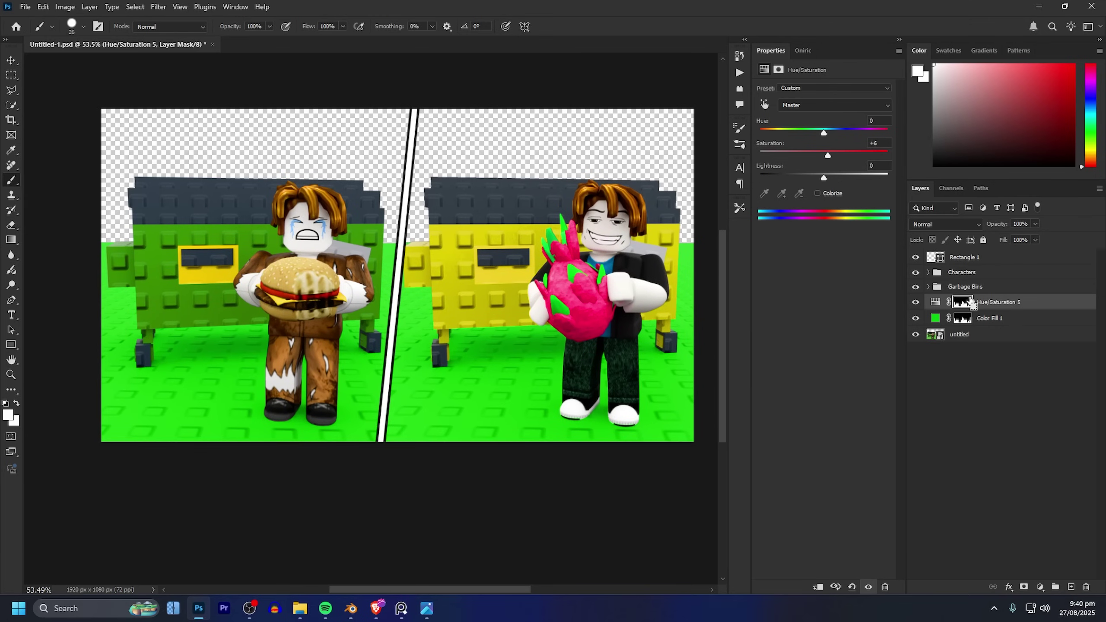
{"action": "left_click", "coordinate": [963, 303], "text": "ctrl"}
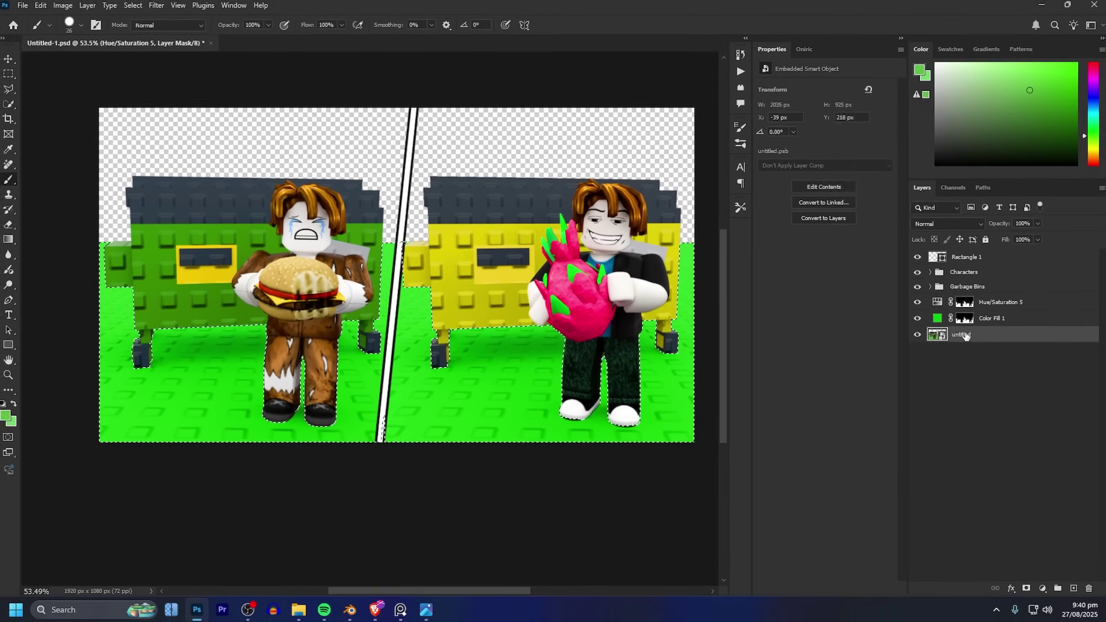
{"action": "left_click", "coordinate": [1045, 342]}
{"action": "key", "text": "ctrl+j"}
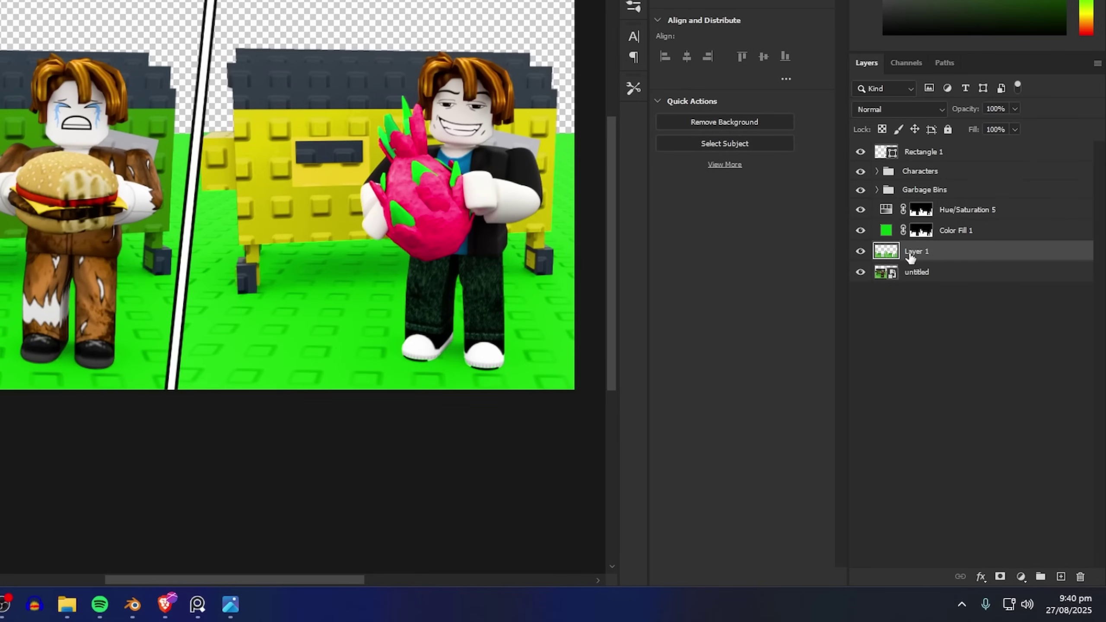
- Convert the copied ground layer to a smart object and place it directly below Color Fill 1
{"action": "left_click_drag", "start_coordinate": [910, 258], "coordinate": [906, 145]}
{"action": "key", "text": "ctrl+t"}
{"action": "mouse_move", "coordinate": [559, 410]}
{"action": "left_mouse_down"}
{"action": "mouse_move", "coordinate": [445, 289]}
{"action": "mouse_move", "coordinate": [482, 349]}
{"action": "mouse_move", "coordinate": [560, 403]}
{"action": "left_mouse_up"}
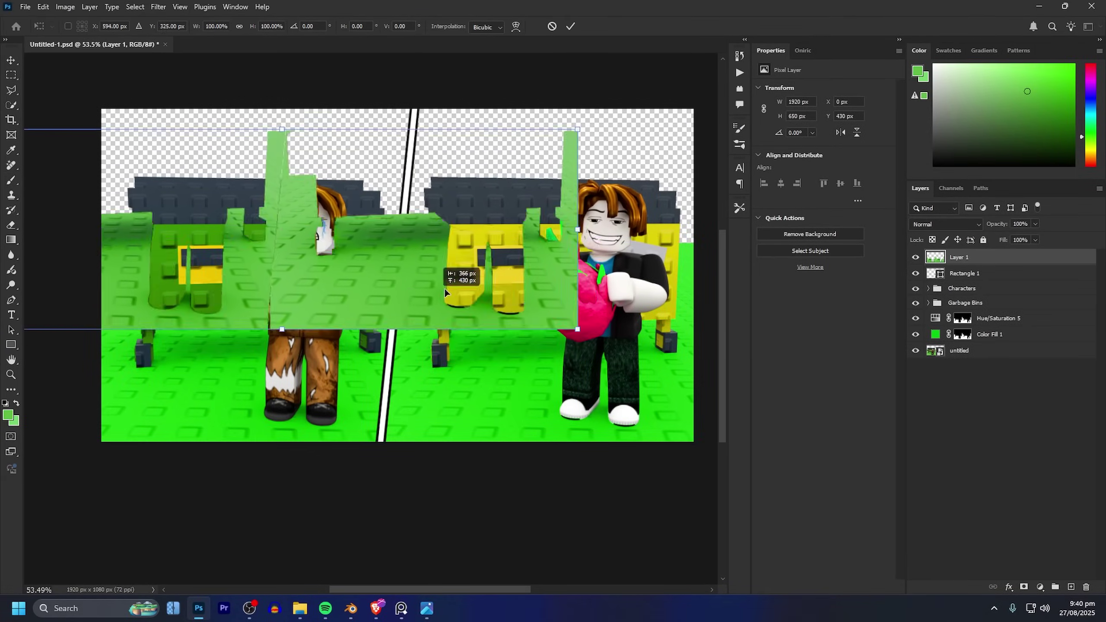
{"action": "key", "text": "b"}
{"action": "right_click", "coordinate": [985, 260]}
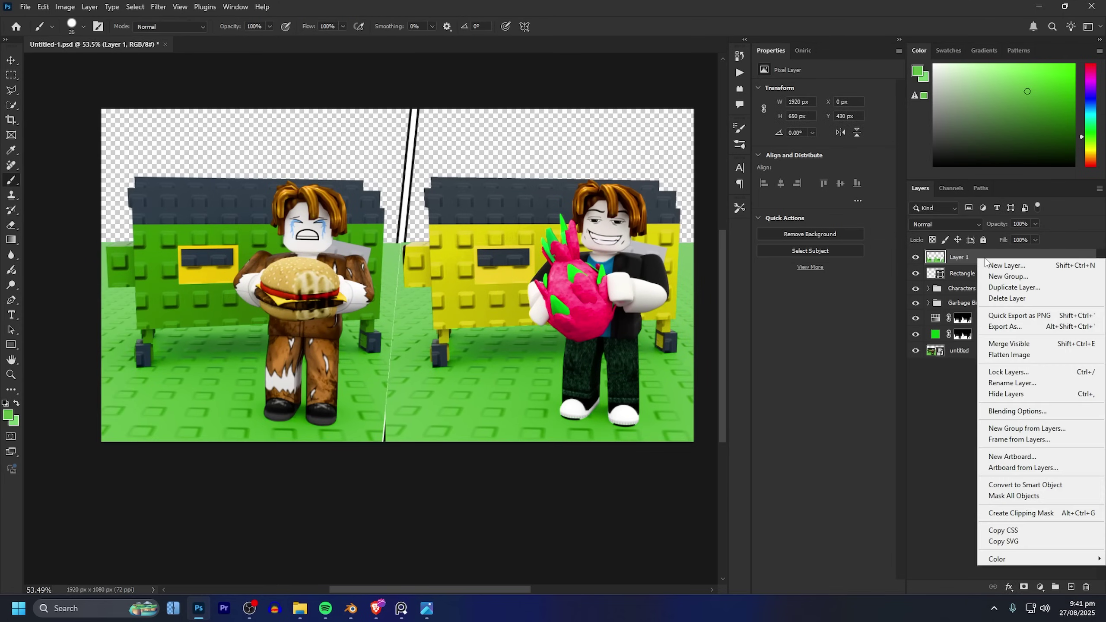
{"action": "left_click", "coordinate": [1000, 485]}
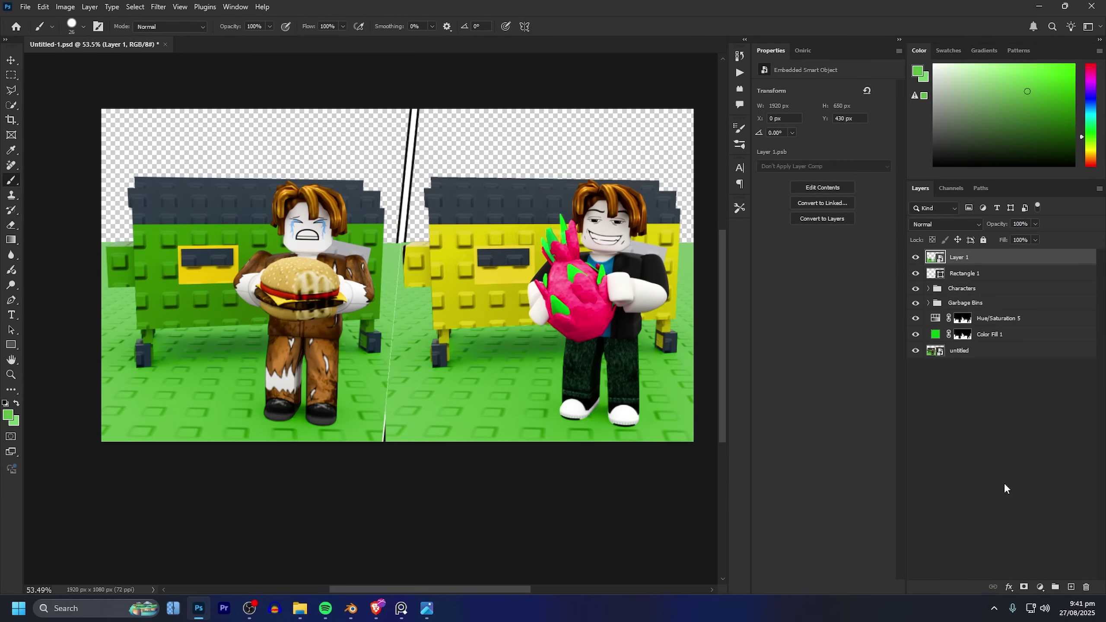
{"action": "left_click_drag", "start_coordinate": [976, 260], "coordinate": [917, 345]}
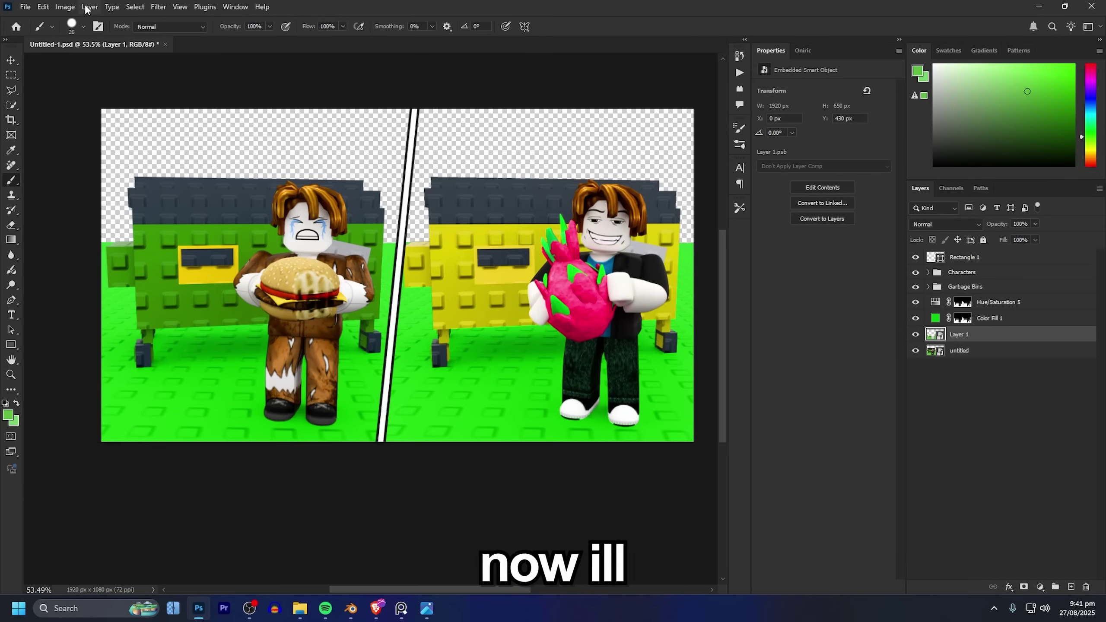
- Apply a Camera Raw Filter to the ground copy with Texture +100 and Clarity about +17, and compare the result
{"action": "left_click", "coordinate": [164, 10]}
{"action": "left_click", "coordinate": [233, 122]}
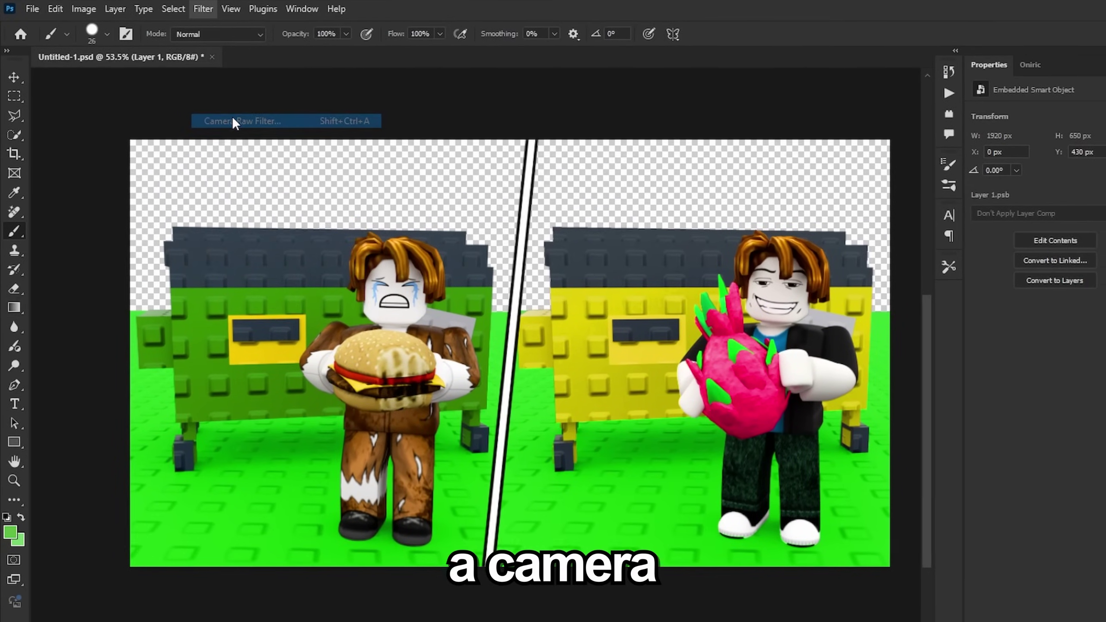
{"action": "scroll", "coordinate": [854, 332], "scroll_direction": "down", "scroll_amount": 5}
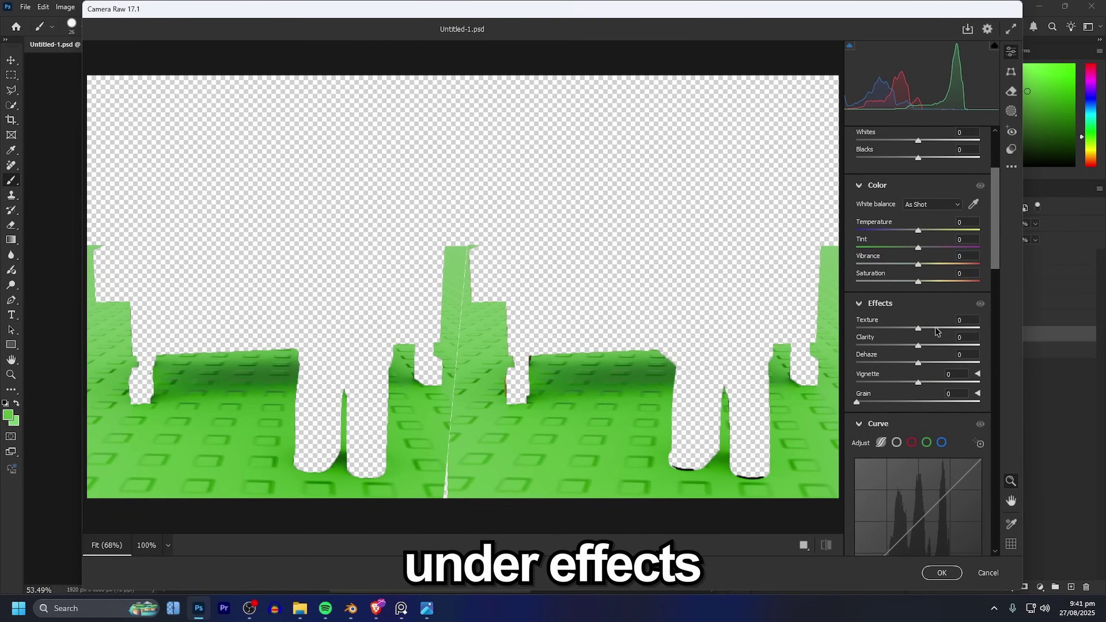
{"action": "left_click_drag", "start_coordinate": [919, 329], "coordinate": [948, 345]}
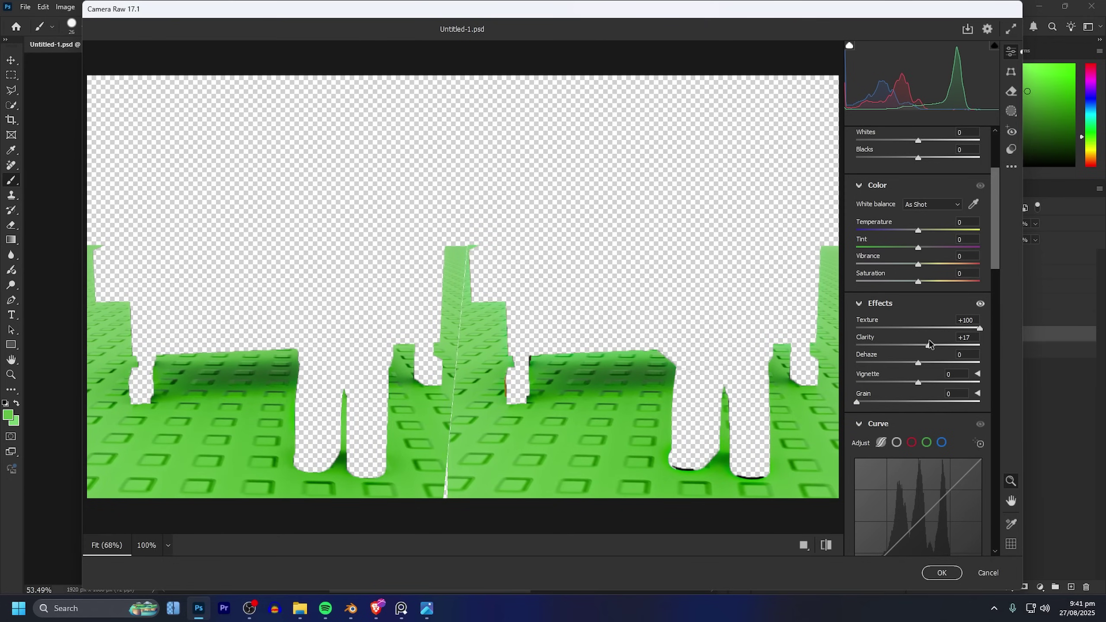
{"action": "left_click_drag", "start_coordinate": [932, 344], "coordinate": [932, 346]}
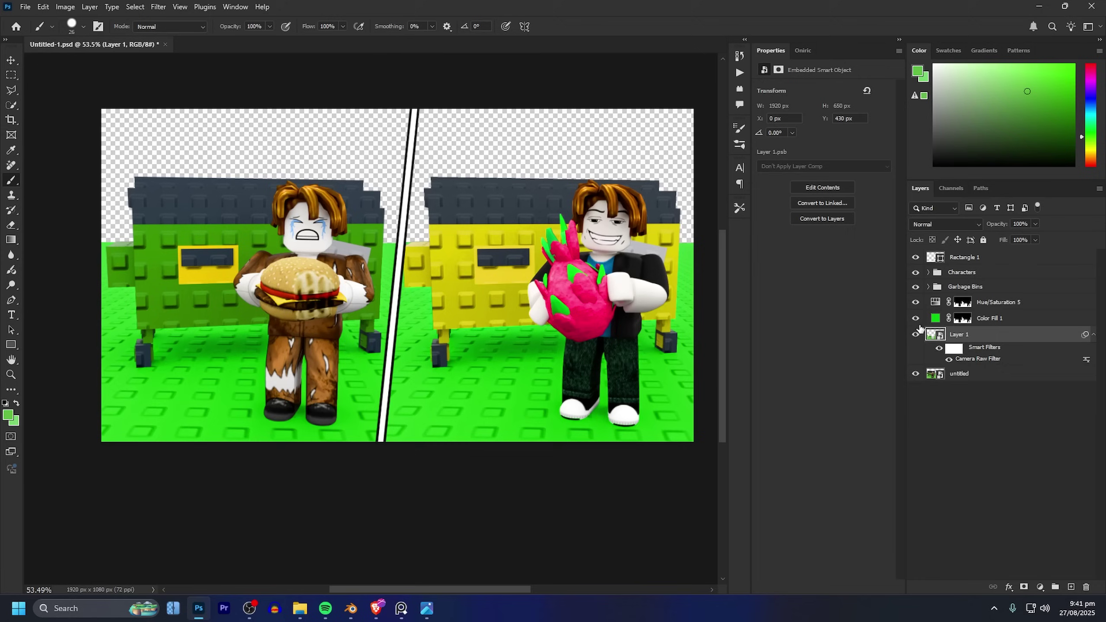
{"action": "left_click", "coordinate": [916, 335]}
{"action": "left_click", "coordinate": [915, 336]}
{"action": "left_click", "coordinate": [913, 336]}
{"action": "left_click", "coordinate": [910, 336]}
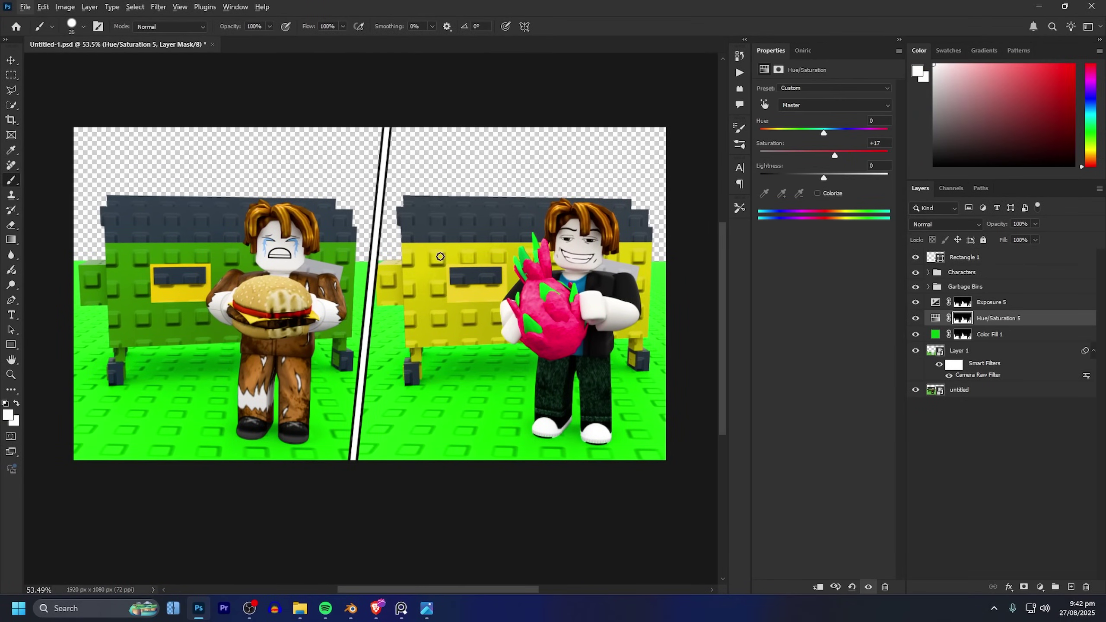
{"action": "scroll", "coordinate": [419, 290], "scroll_direction": "down", "scroll_amount": 1}
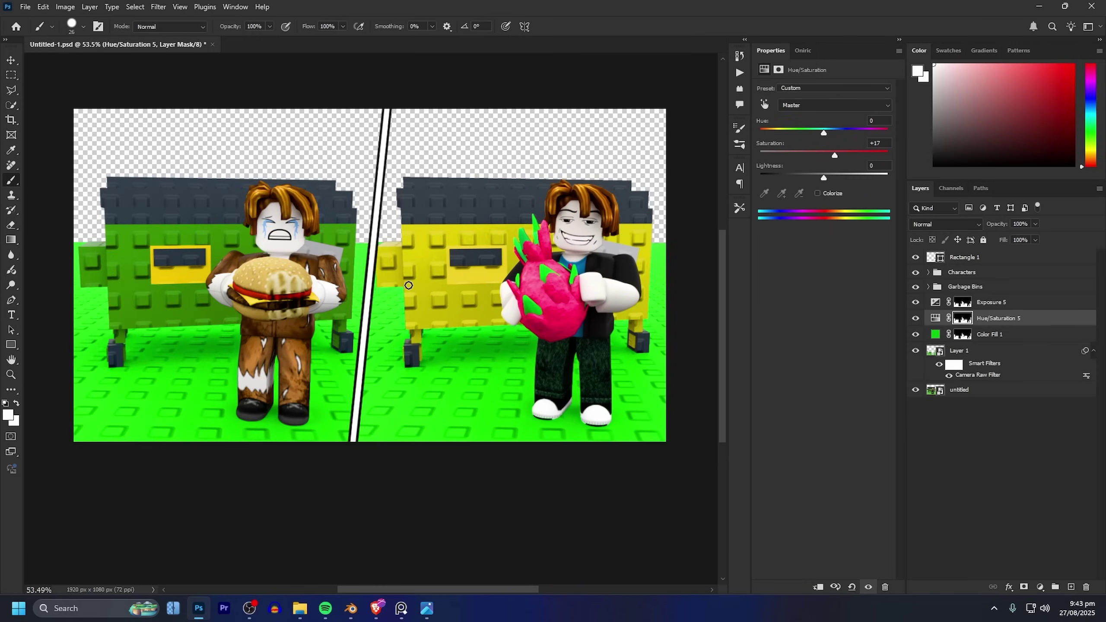
{"action": "scroll", "coordinate": [388, 230], "scroll_direction": "up", "scroll_amount": 2}
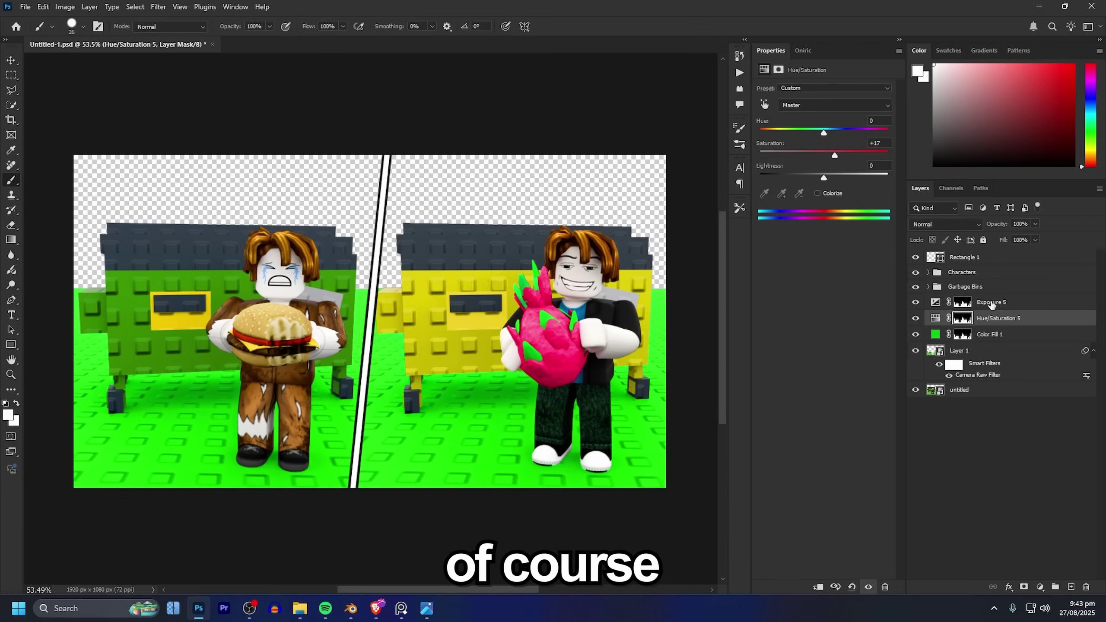
{"action": "scroll", "coordinate": [384, 283], "scroll_direction": "down", "scroll_amount": 3}
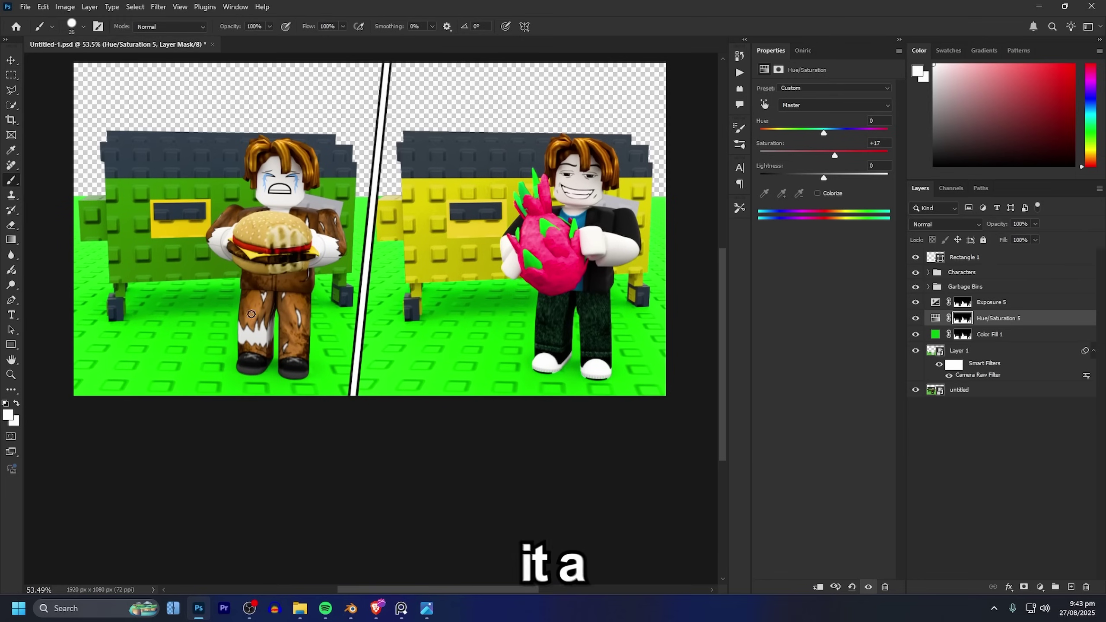
{"action": "scroll", "coordinate": [697, 296], "scroll_direction": "up", "scroll_amount": 4}
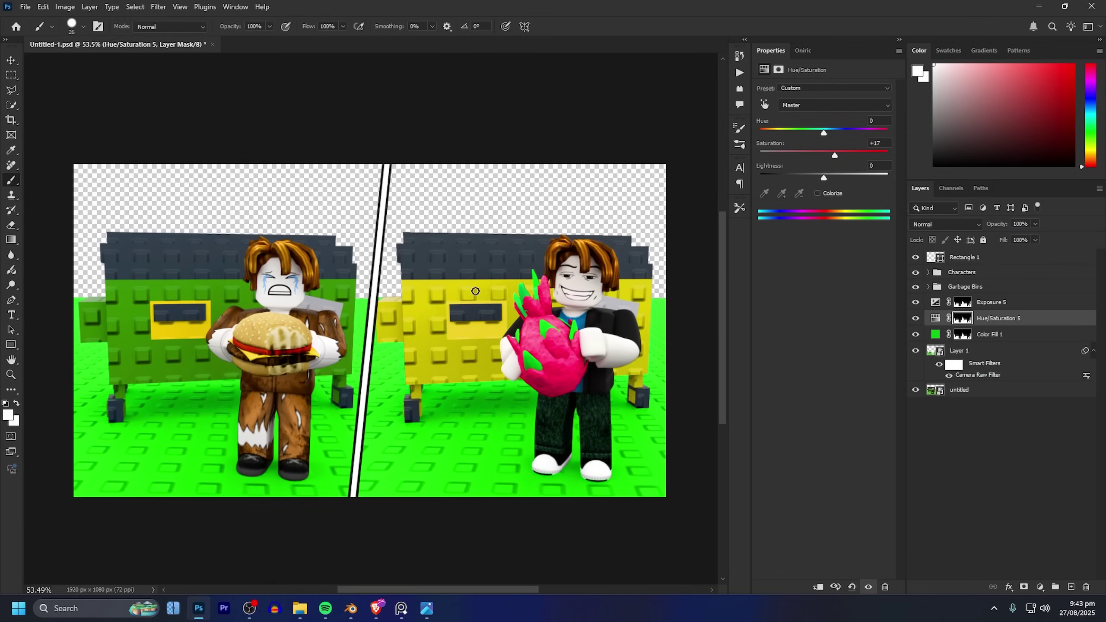
{"action": "scroll", "coordinate": [475, 291], "scroll_direction": "down", "scroll_amount": 1}
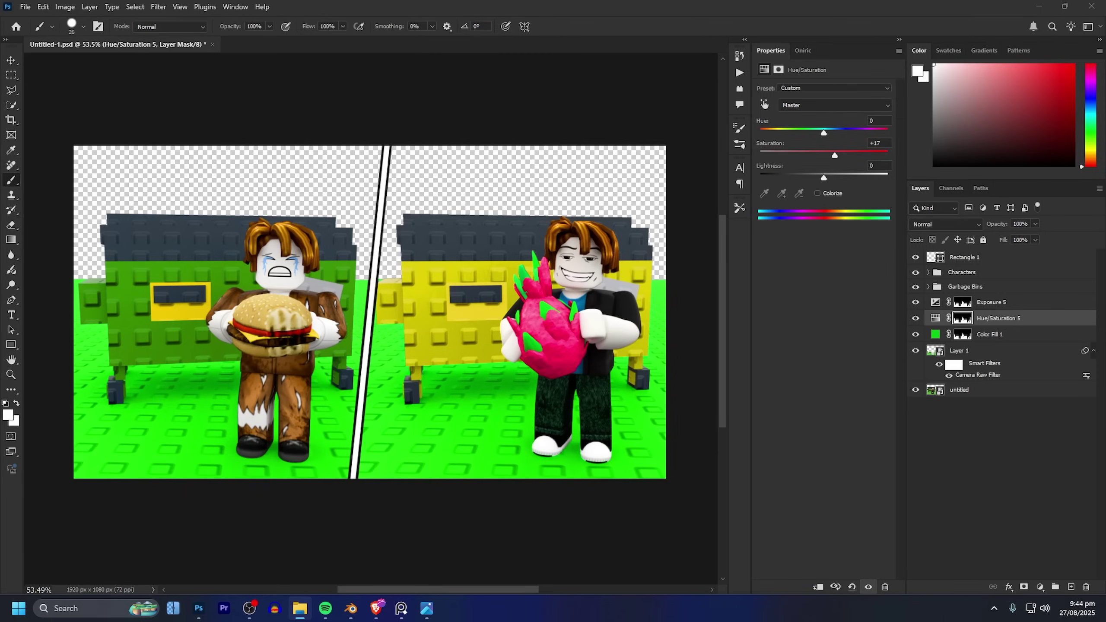
- Place the cloudy sky image beneath all layers, scale it to 30.87%, and shift it to show its lower clouds behind the burger character's panel
{"action": "left_click_drag", "start_coordinate": [1105, 249], "coordinate": [313, 229]}
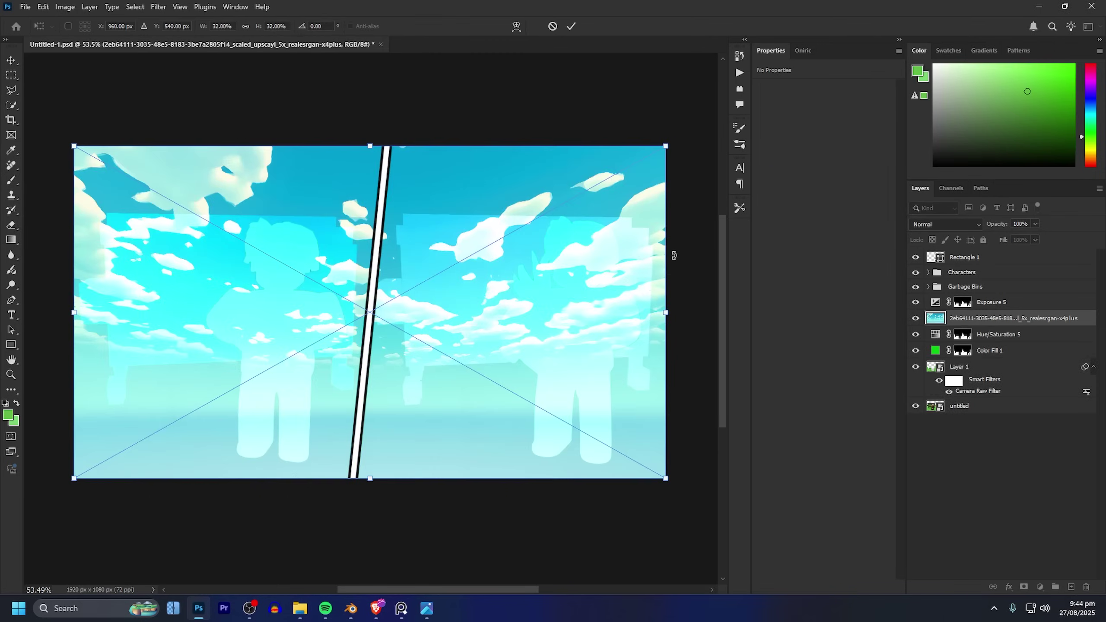
{"action": "left_click_drag", "start_coordinate": [980, 321], "coordinate": [976, 432]}
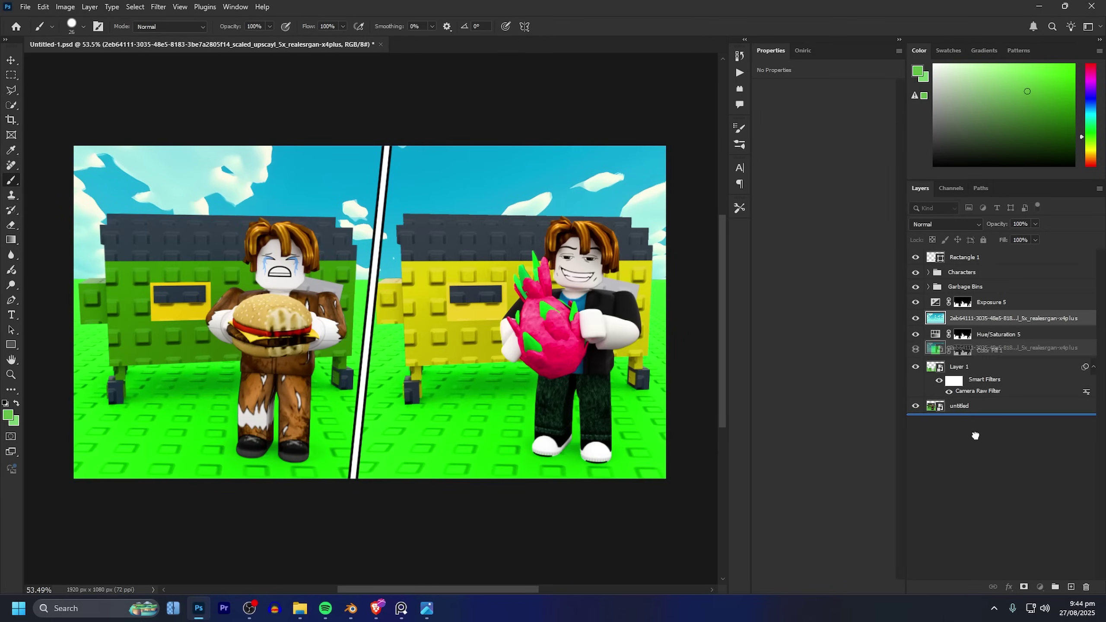
{"action": "key", "text": "ctrl+t"}
{"action": "left_click_drag", "start_coordinate": [429, 307], "coordinate": [291, 149]}
{"action": "left_click_drag", "start_coordinate": [235, 323], "coordinate": [238, 315]}
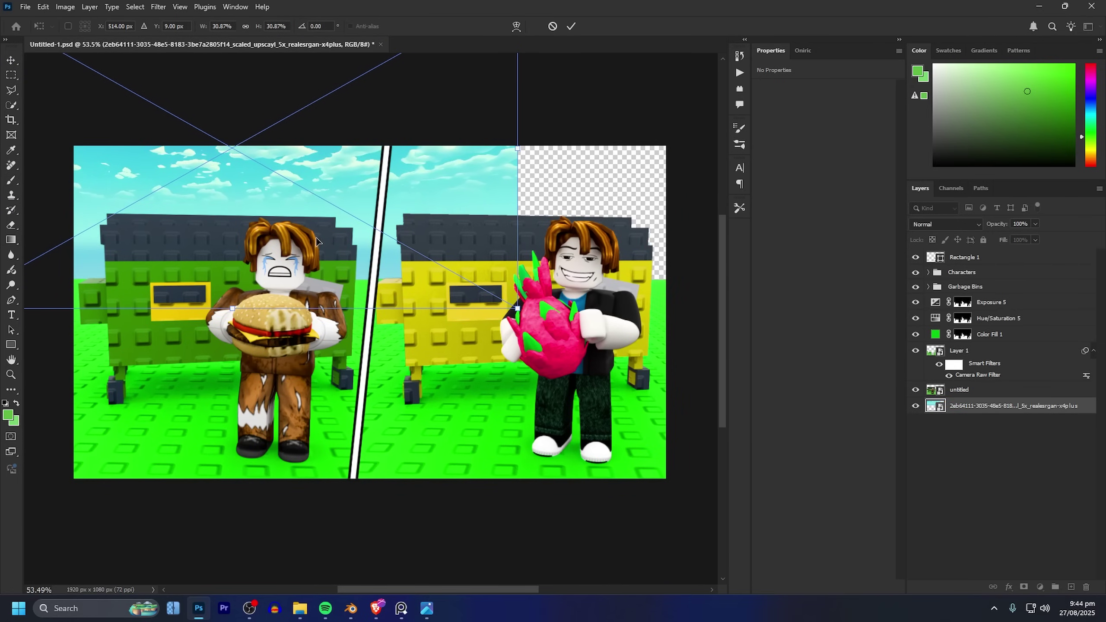
{"action": "left_click_drag", "start_coordinate": [317, 240], "coordinate": [292, 235]}
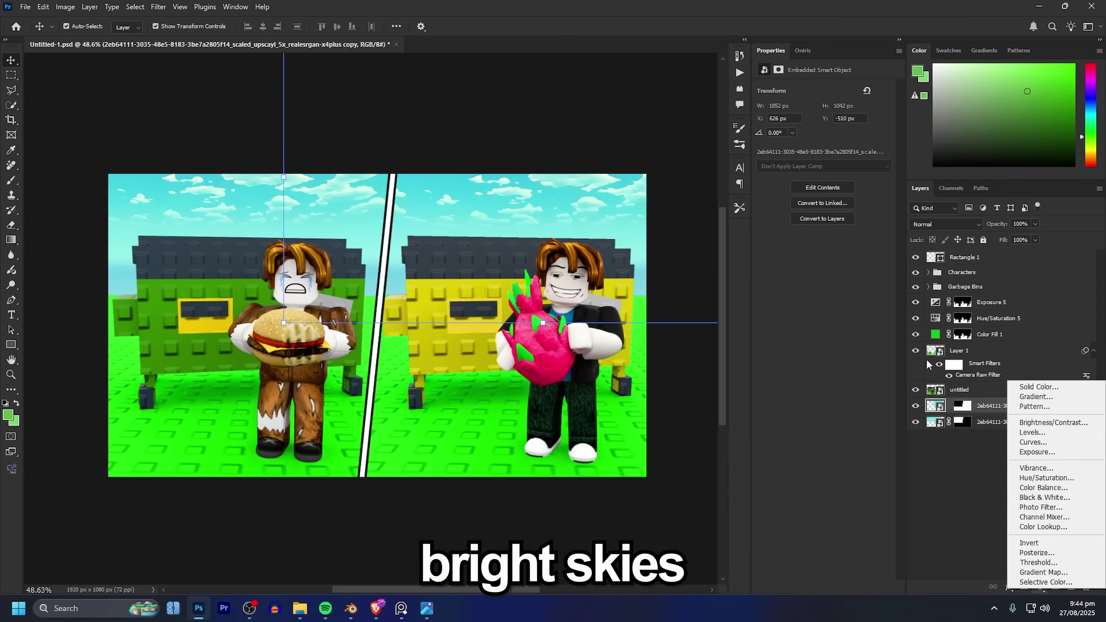
- Add a Solid Color fill layer with color 00f6ff above the two sky layers
{"action": "left_click", "coordinate": [1055, 386]}
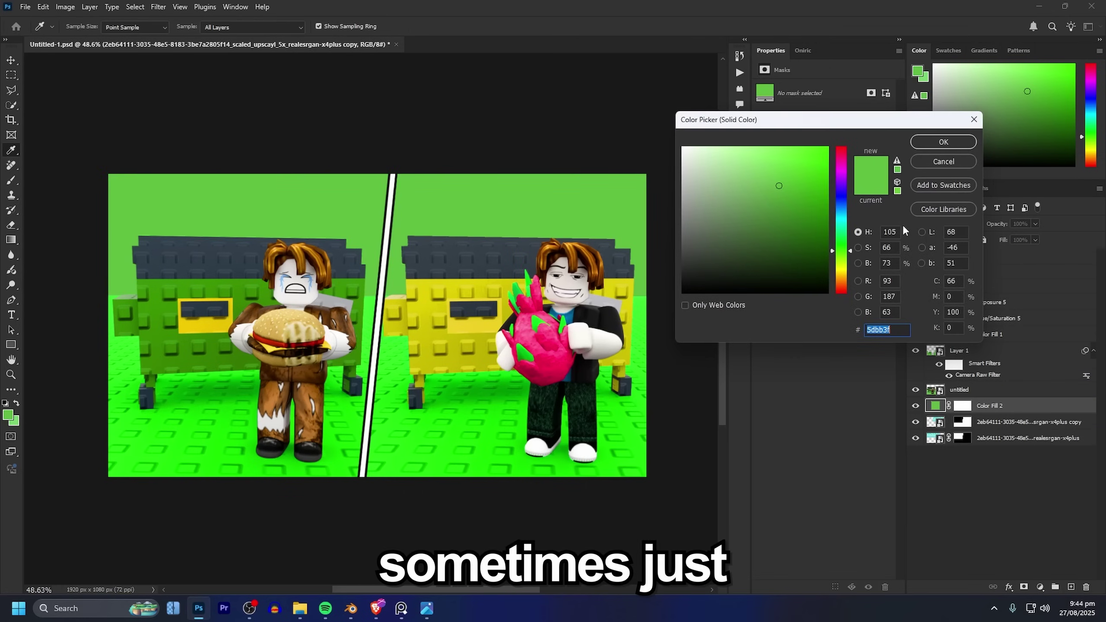
{"action": "left_click", "coordinate": [845, 220]}
{"action": "left_click_drag", "start_coordinate": [814, 164], "coordinate": [862, 141]}
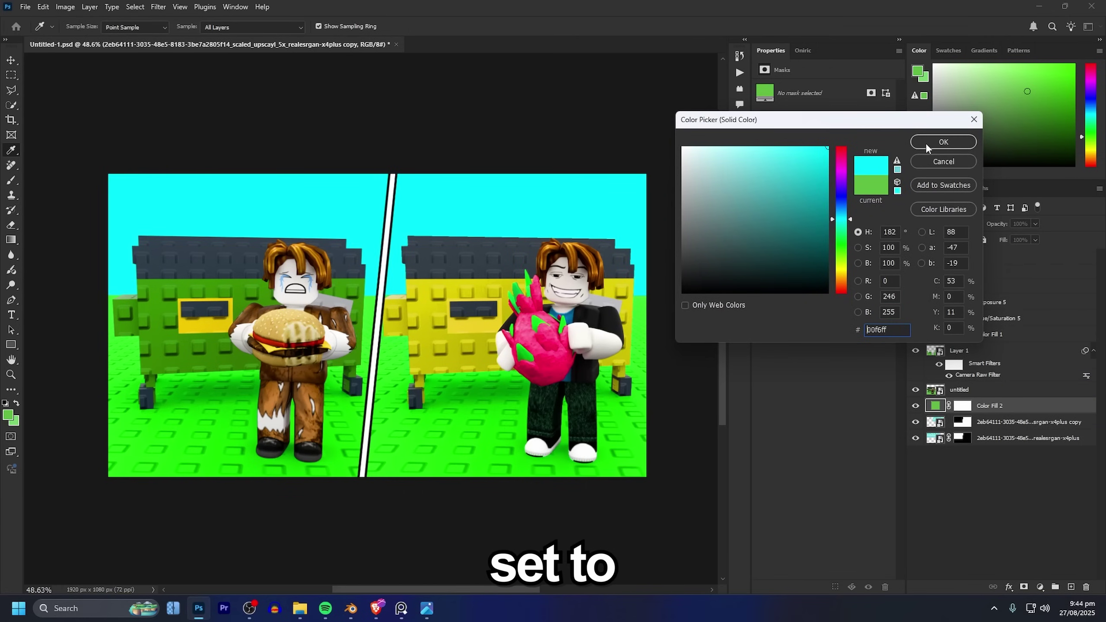
{"action": "left_click", "coordinate": [926, 146]}
- Try Overlay on the cyan fill layer, set its blend mode to Soft Light, and compare the sky with and without it
{"action": "left_click", "coordinate": [945, 223]}
{"action": "left_click", "coordinate": [932, 358]}
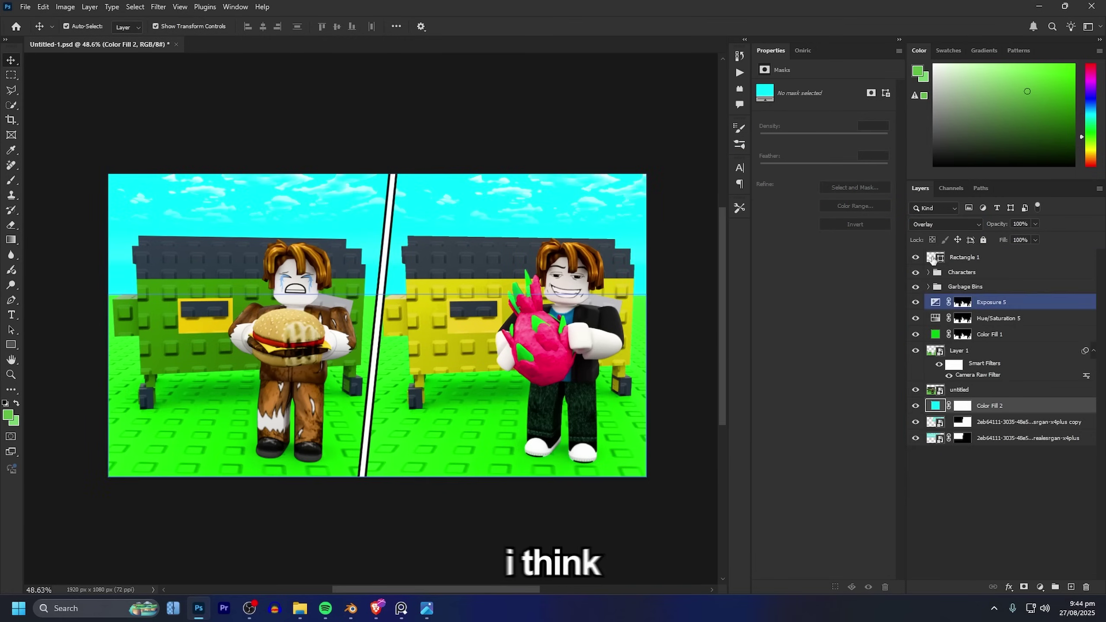
{"action": "left_click", "coordinate": [921, 210]}
{"action": "left_click", "coordinate": [924, 384]}
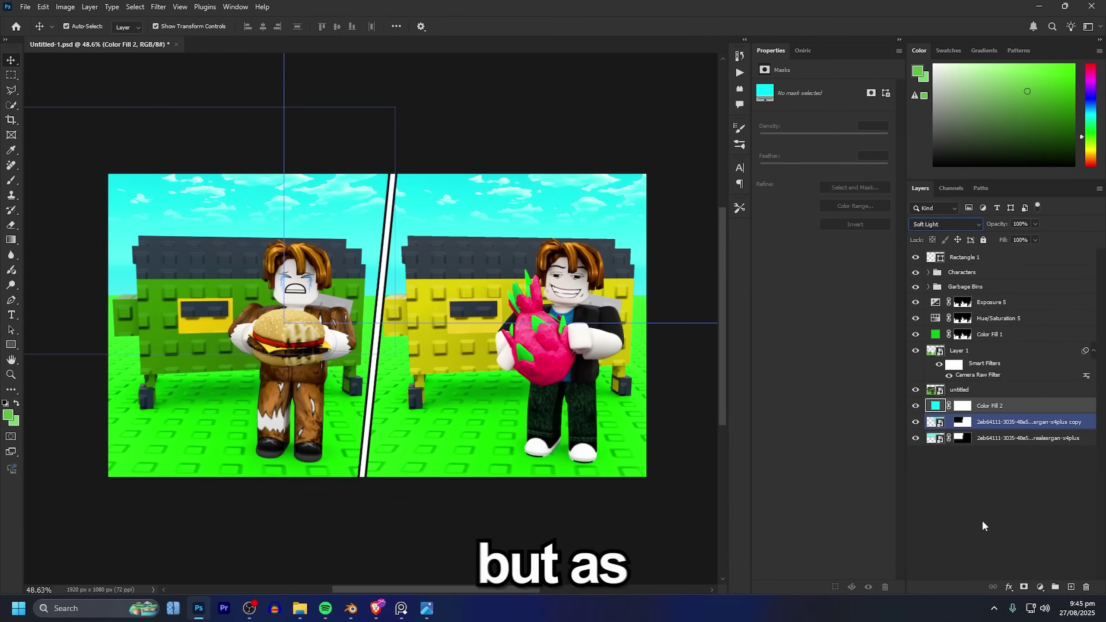
{"action": "left_click", "coordinate": [983, 526]}
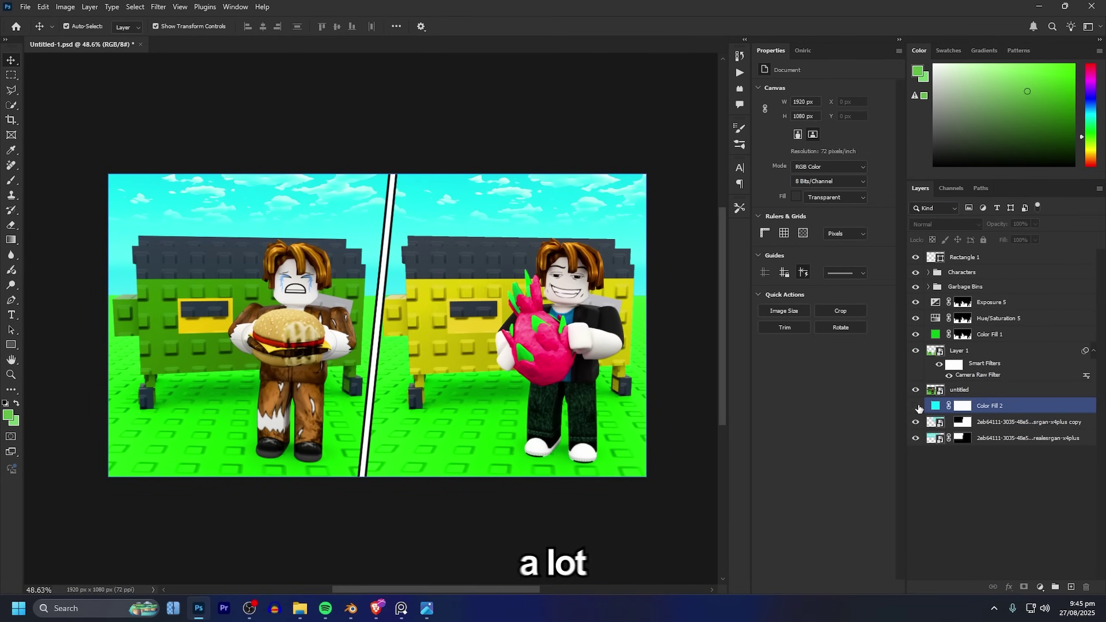
{"action": "left_click", "coordinate": [930, 425]}
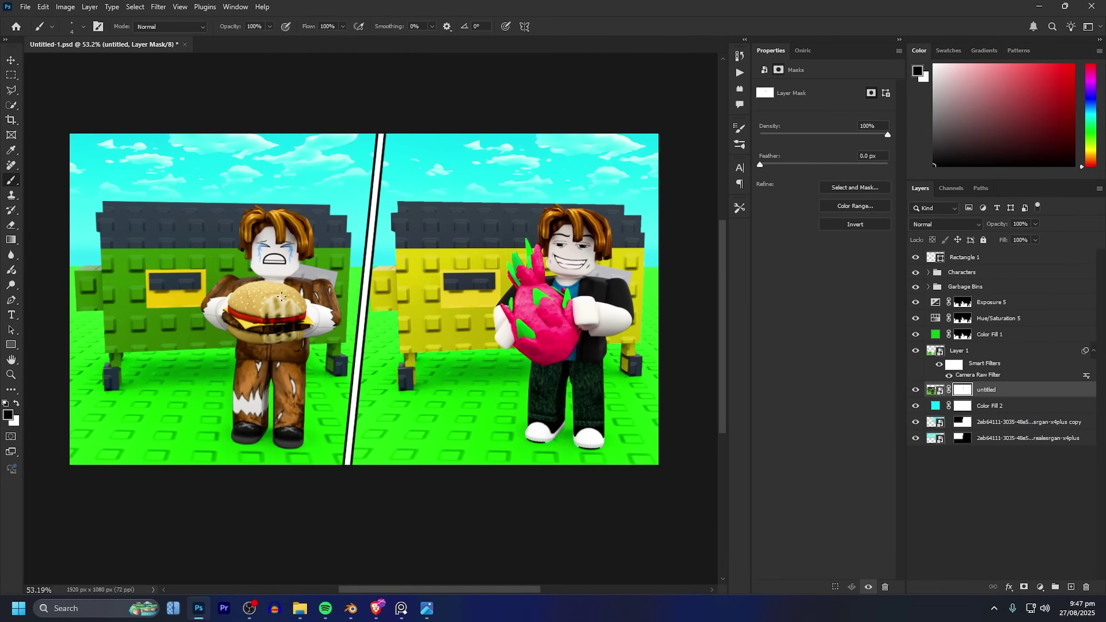
{"action": "scroll", "coordinate": [309, 293], "scroll_direction": "up", "scroll_amount": 1}
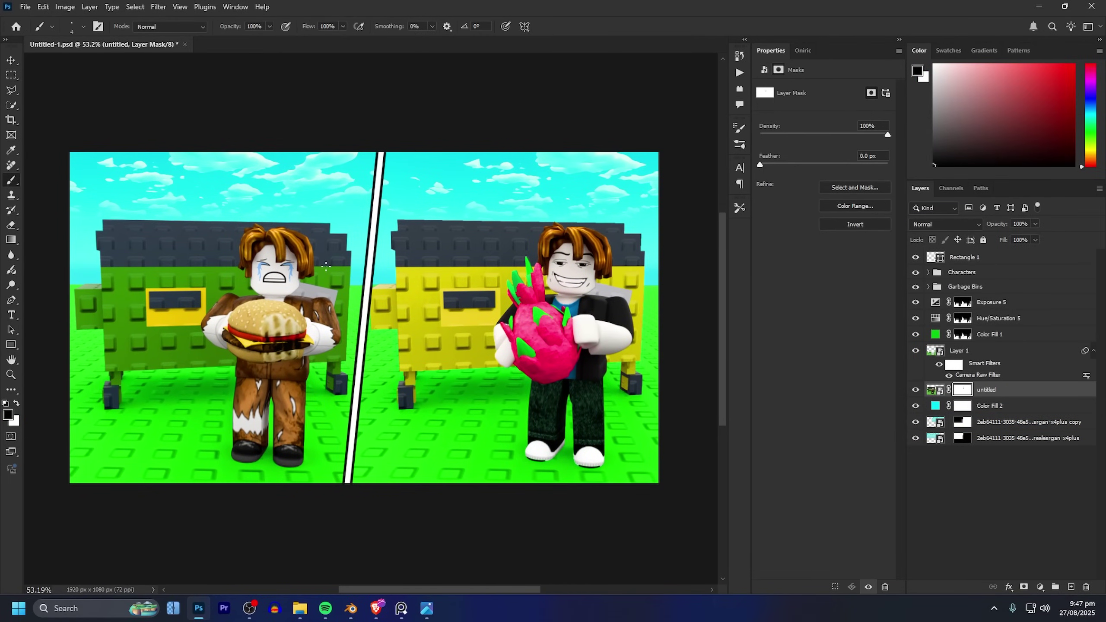
- Load both characters' masks from the Characters group as a selection and copy that area of the untitled render to a new layer
{"action": "scroll", "coordinate": [311, 253], "scroll_direction": "down", "scroll_amount": 1}
{"action": "scroll", "coordinate": [312, 207], "scroll_direction": "up", "scroll_amount": 1}
{"action": "left_click", "coordinate": [929, 272]}
{"action": "left_click", "coordinate": [938, 287]}
{"action": "left_click", "coordinate": [938, 333]}
{"action": "left_click", "coordinate": [980, 302], "text": "ctrl"}
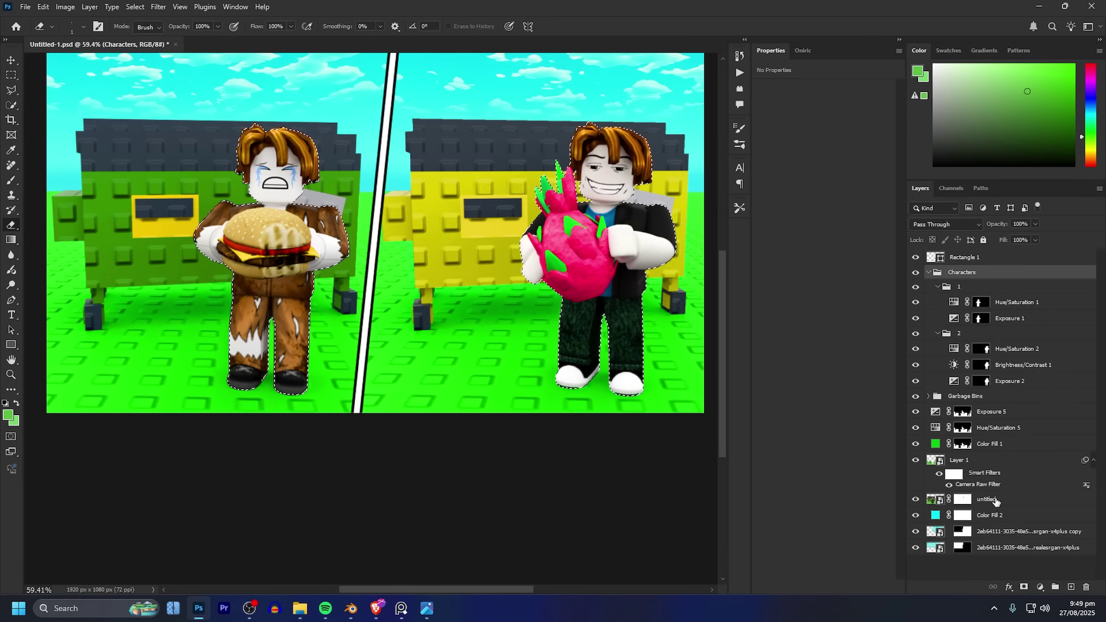
{"action": "left_click", "coordinate": [998, 502]}
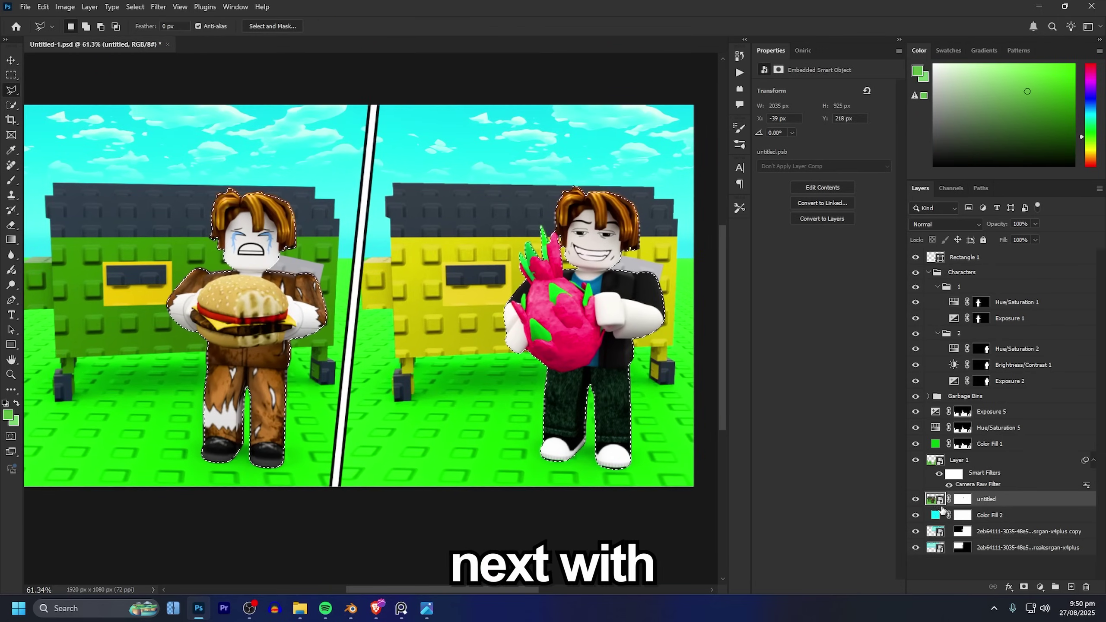
{"action": "key", "text": "ctrl+j"}
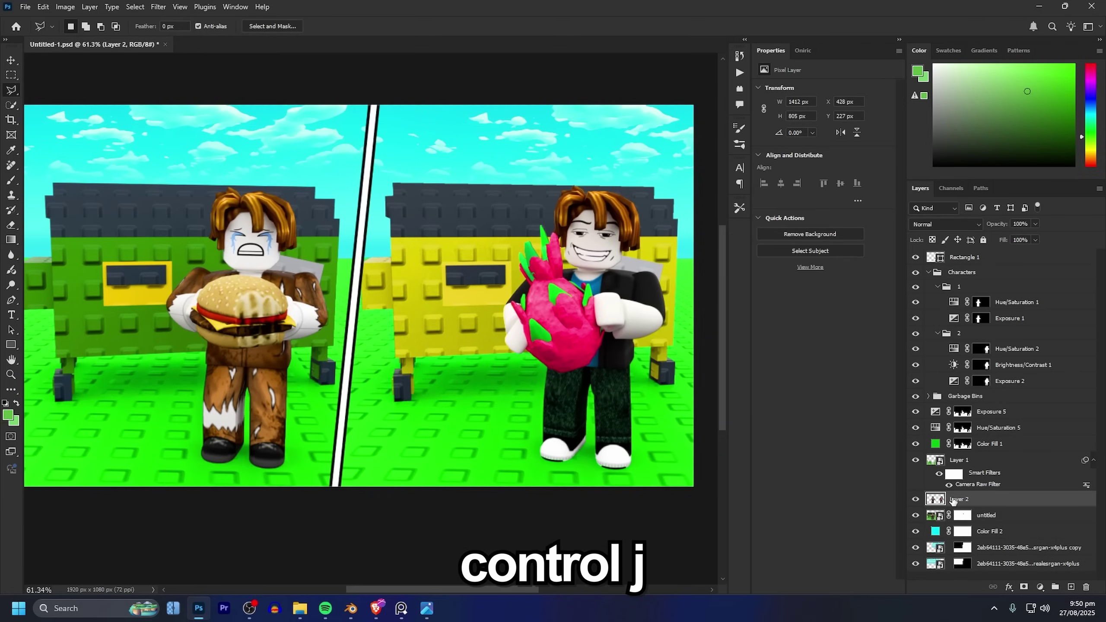
- Place the character cutout layer above the adjustment subgroups inside the Characters group and set its Fill to 0%
{"action": "left_click_drag", "start_coordinate": [953, 321], "coordinate": [954, 251]}
{"action": "key", "text": "ctrl+t"}
{"action": "left_click_drag", "start_coordinate": [605, 327], "coordinate": [565, 282]}
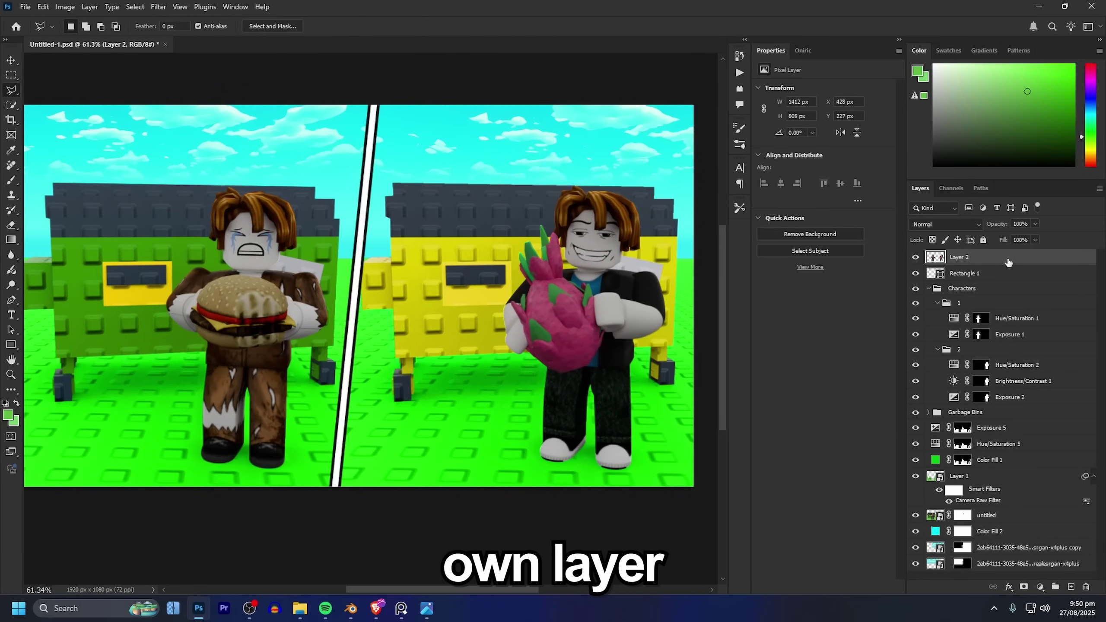
{"action": "left_click_drag", "start_coordinate": [958, 258], "coordinate": [963, 281]}
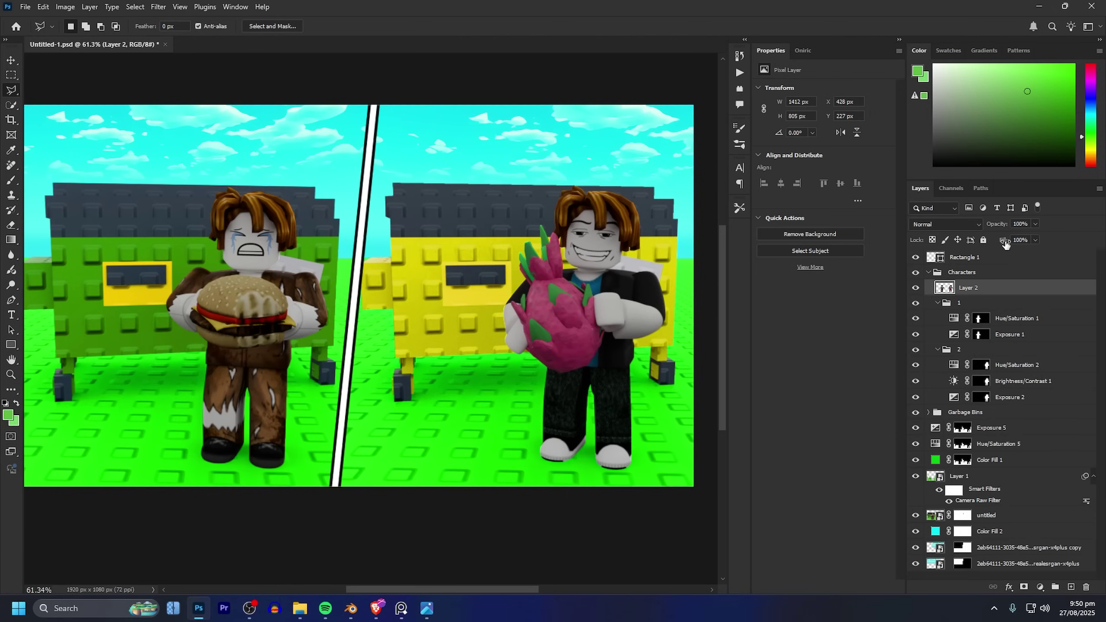
{"action": "key", "text": "Return"}
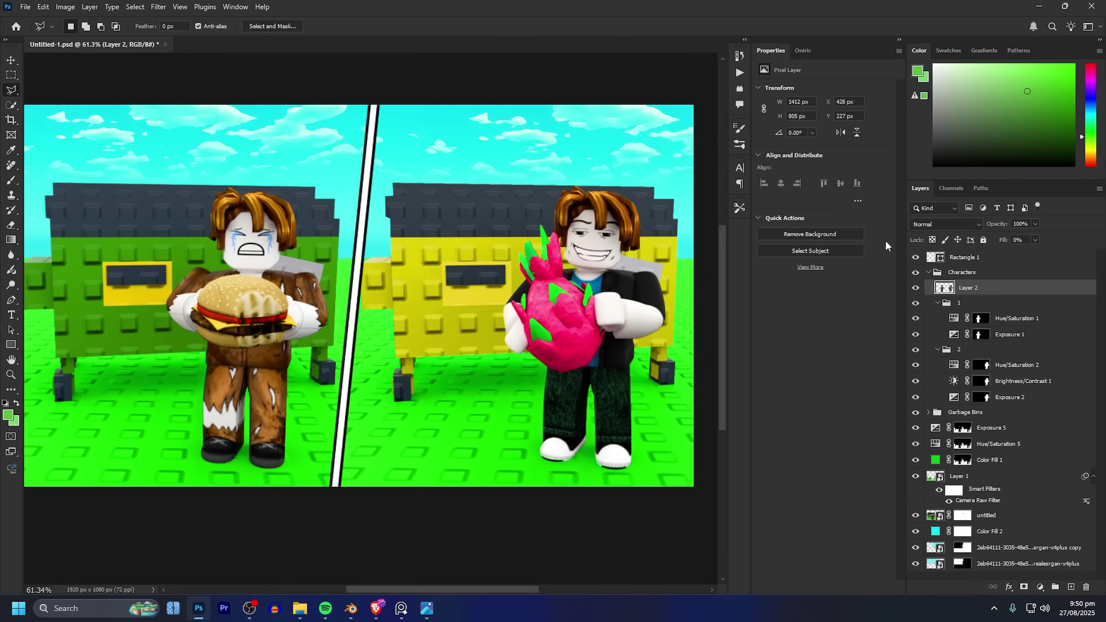
- Add a black Stroke and a white Inner Shadow at 100% opacity, 130° angle and 7 px distance to the character cutouts
{"action": "double_click", "coordinate": [1012, 293]}
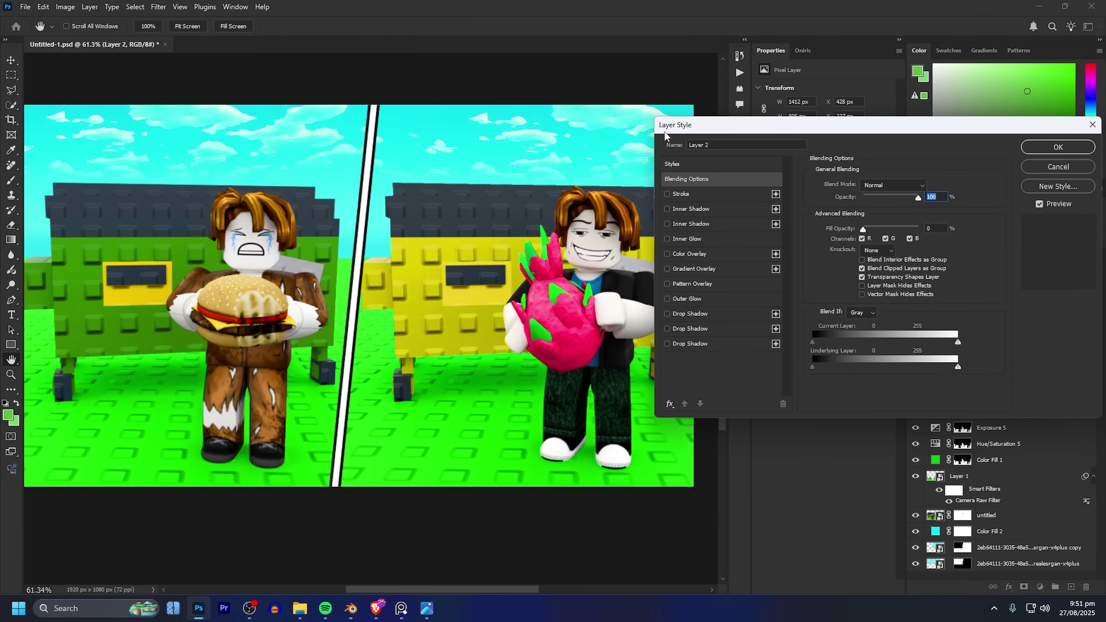
{"action": "left_click_drag", "start_coordinate": [702, 129], "coordinate": [730, 119]}
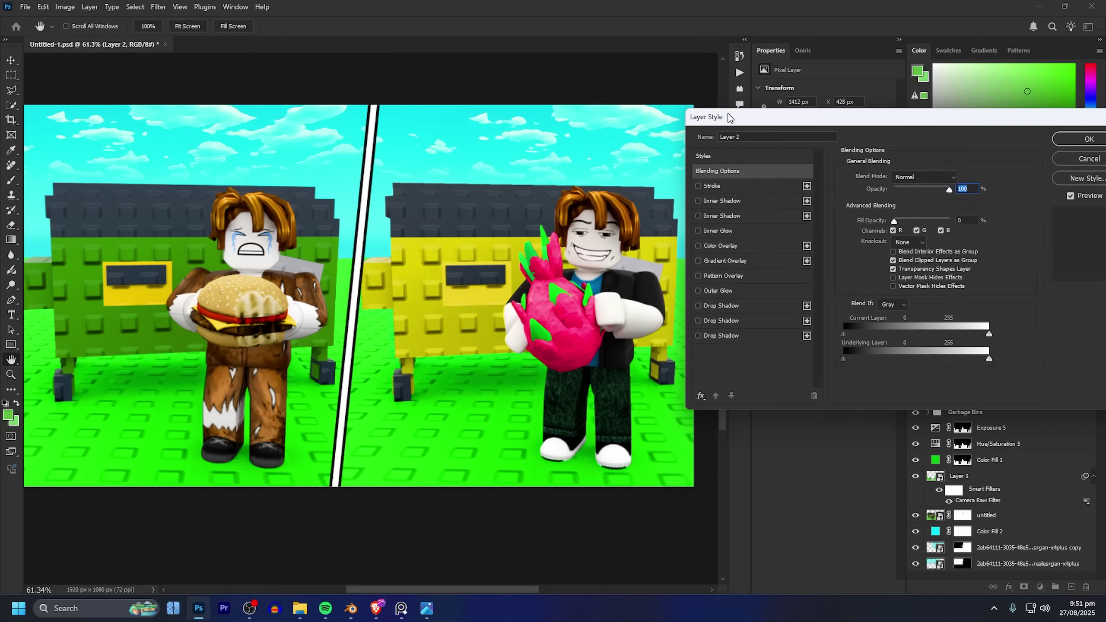
{"action": "left_click", "coordinate": [698, 186]}
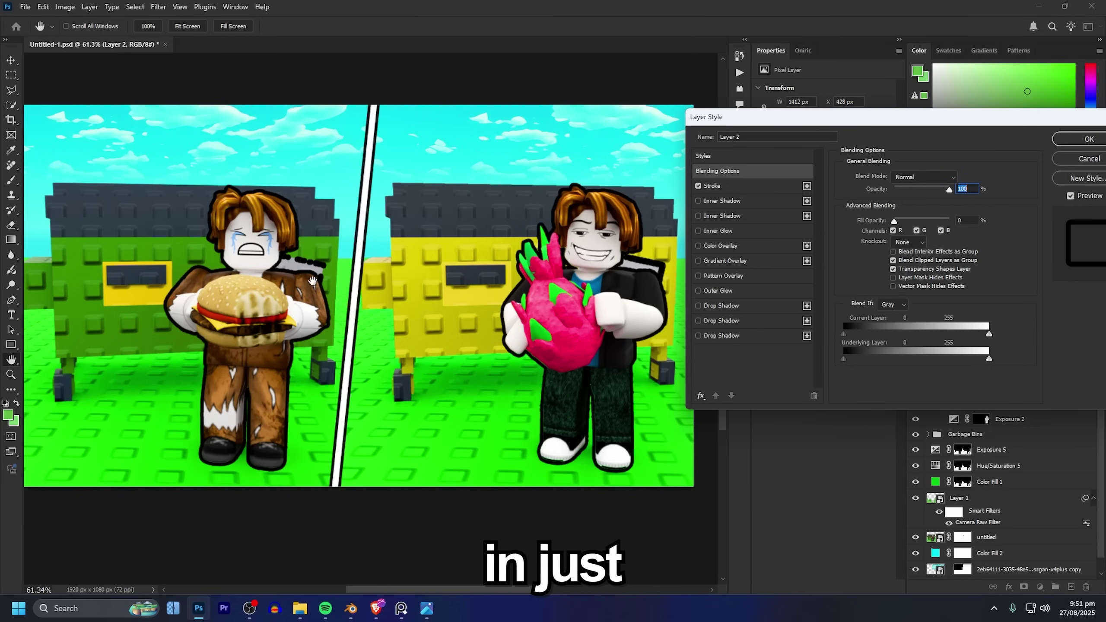
{"action": "left_click", "coordinate": [698, 201]}
{"action": "left_click", "coordinate": [716, 202]}
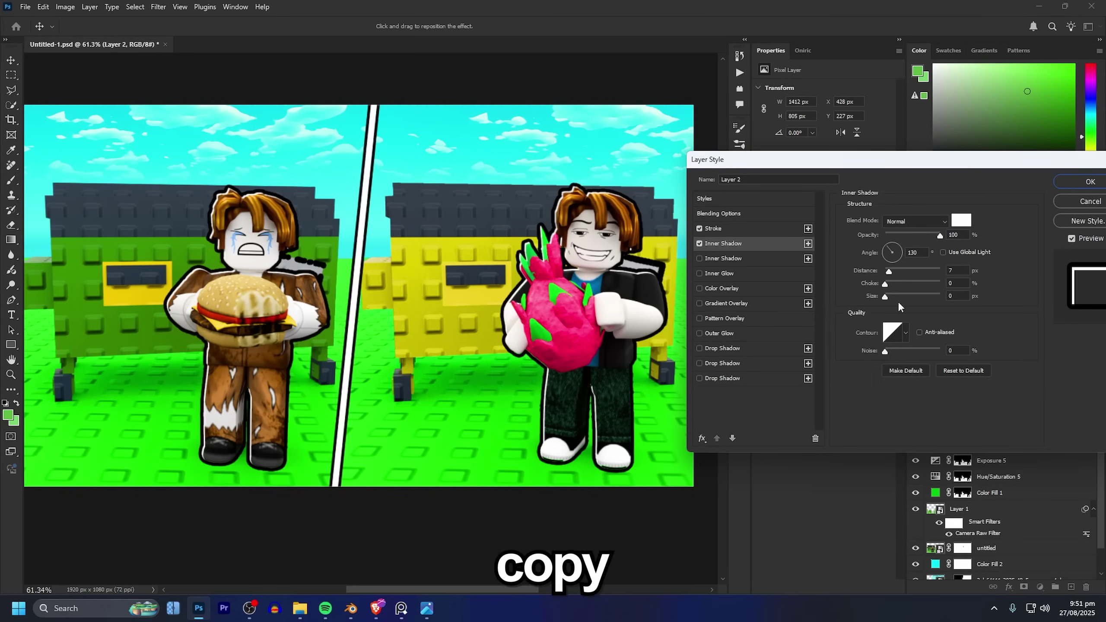
{"action": "left_click_drag", "start_coordinate": [885, 284], "coordinate": [853, 282]}
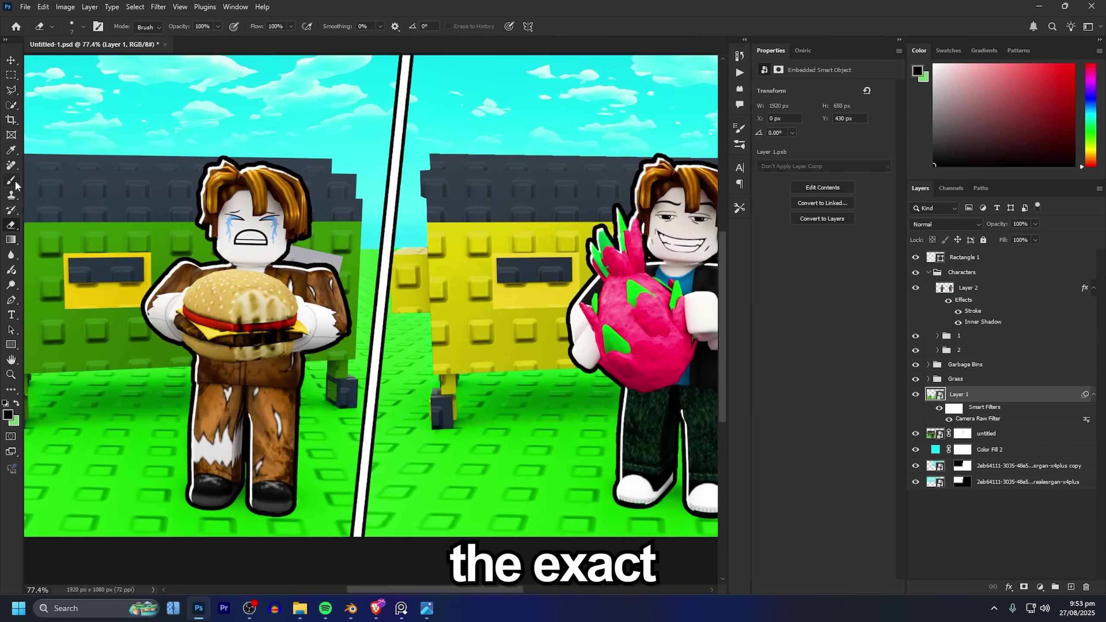
- Sample the burger bun's beige and the dragon fruit's pink as brush colors
{"action": "left_click", "coordinate": [13, 180]}
{"action": "left_click", "coordinate": [270, 318], "text": "alt"}
{"action": "scroll", "coordinate": [566, 331], "scroll_direction": "right", "scroll_amount": 2}
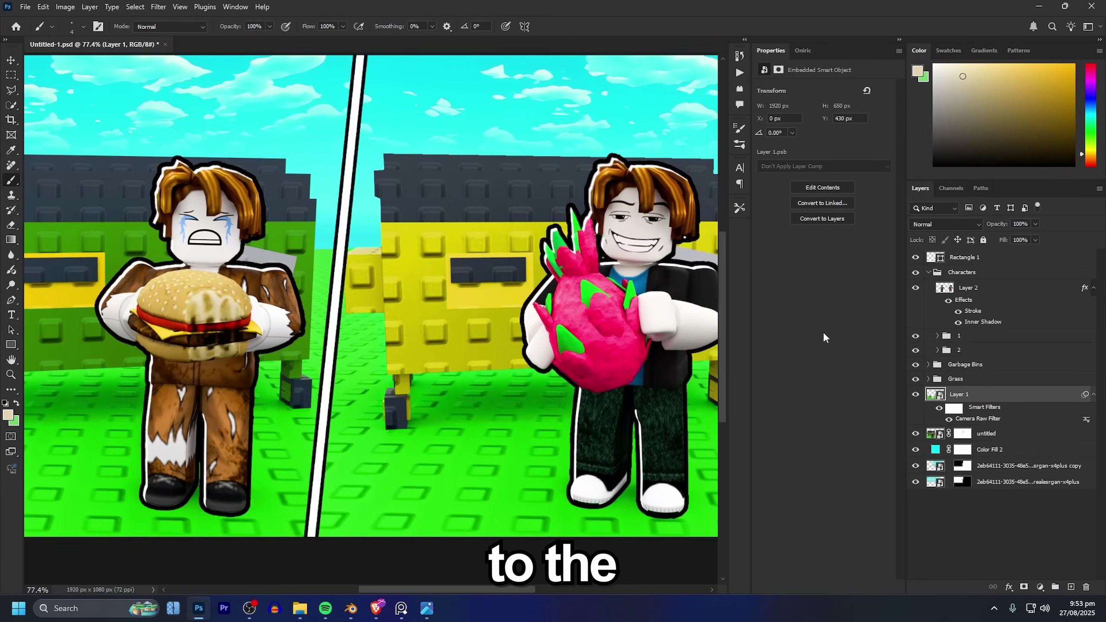
{"action": "left_click", "coordinate": [588, 304], "text": "alt"}
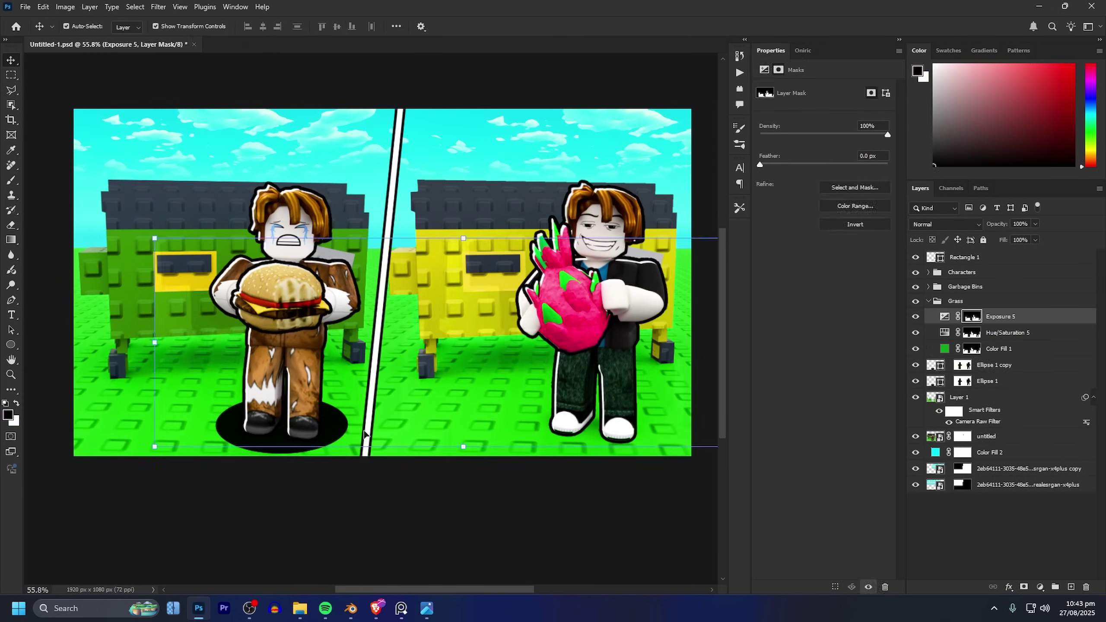
- Draw a wide black shadow ellipse under the green dumpster, masked by the characters and dumpsters, above the two foot shadow ellipses
{"action": "left_click", "coordinate": [943, 382]}
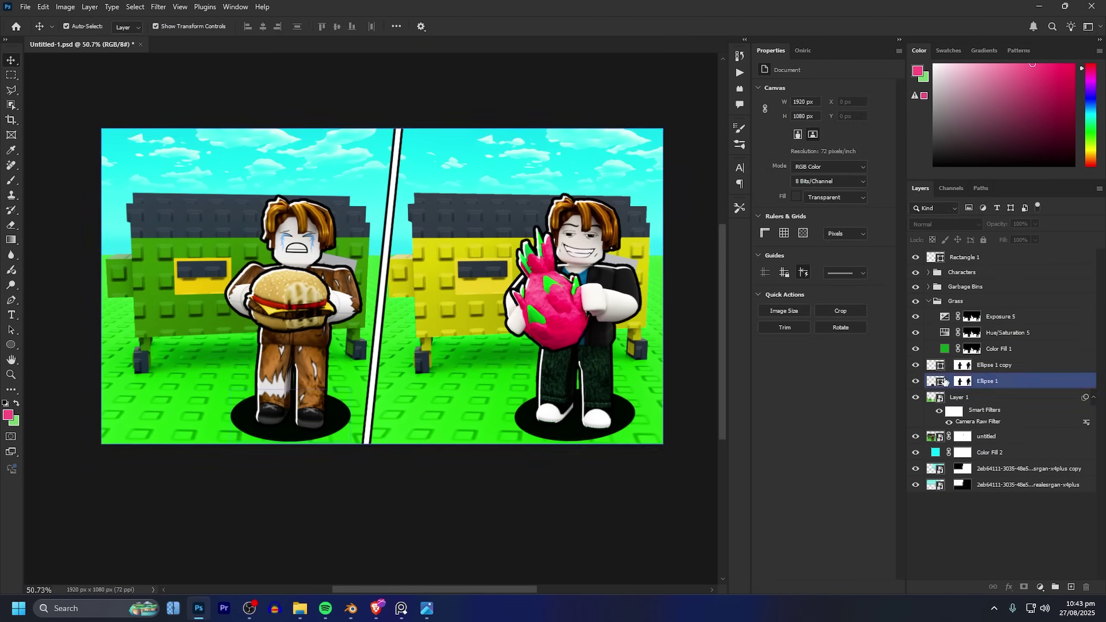
{"action": "left_click", "coordinate": [993, 365]}
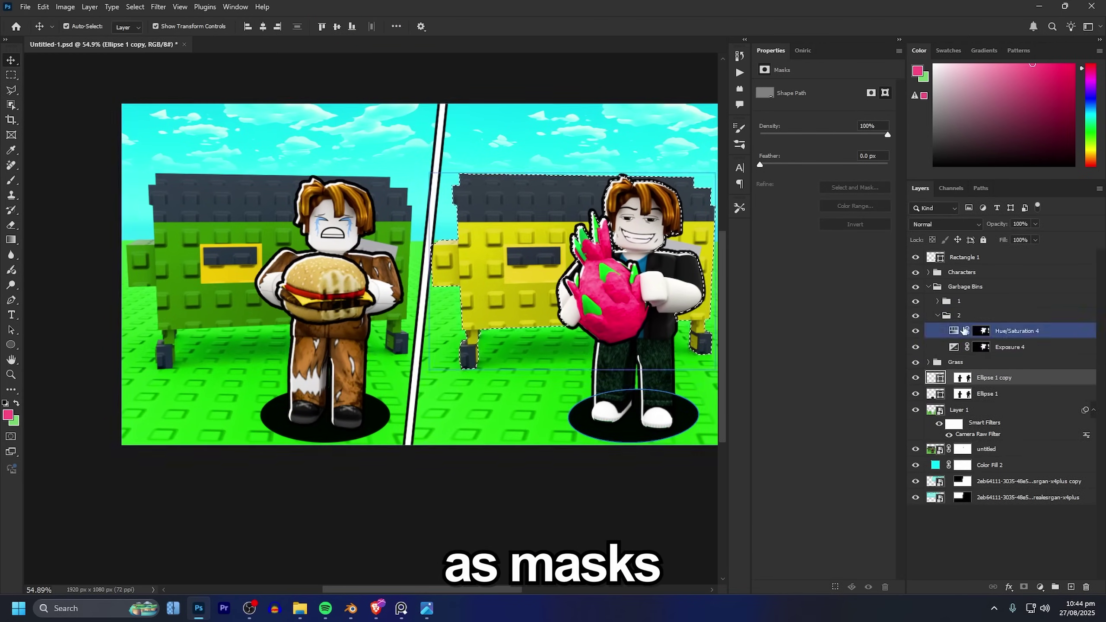
{"action": "left_click_drag", "start_coordinate": [280, 387], "coordinate": [277, 387], "text": "ctrl"}
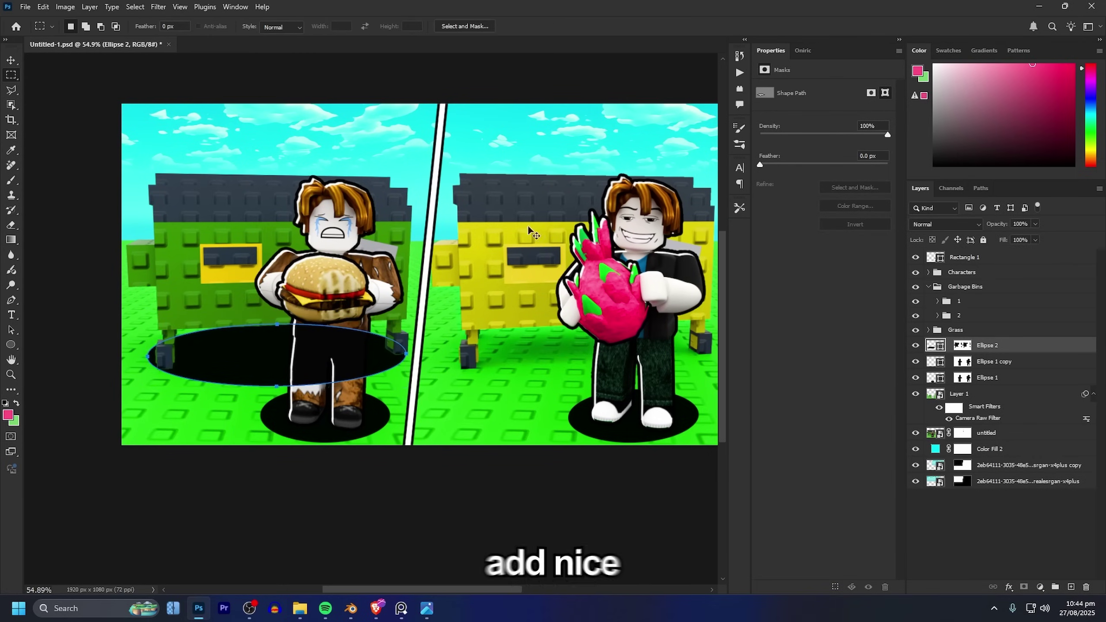